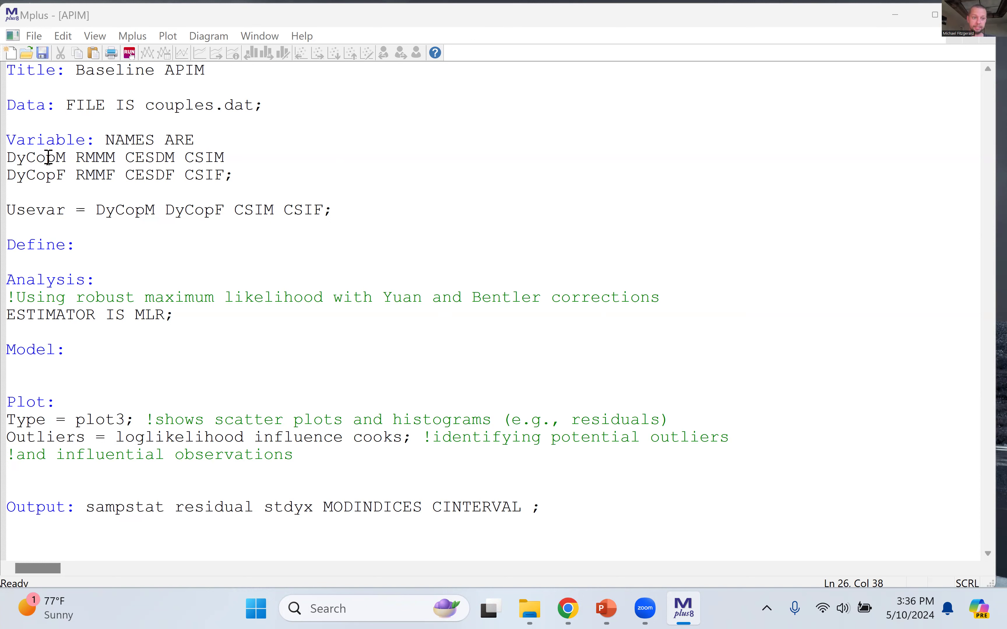
# Step: Examine the Title command and its Baseline APIM label at the start of the input file
pyautogui.doubleClick(39, 74)
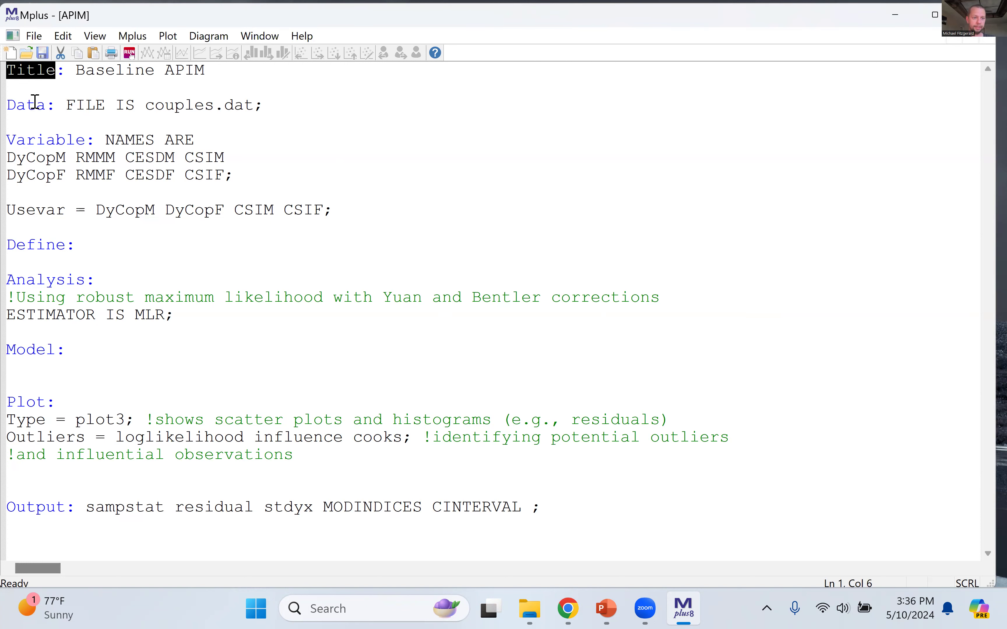
pyautogui.doubleClick(41, 107)
pyautogui.click(41, 70)
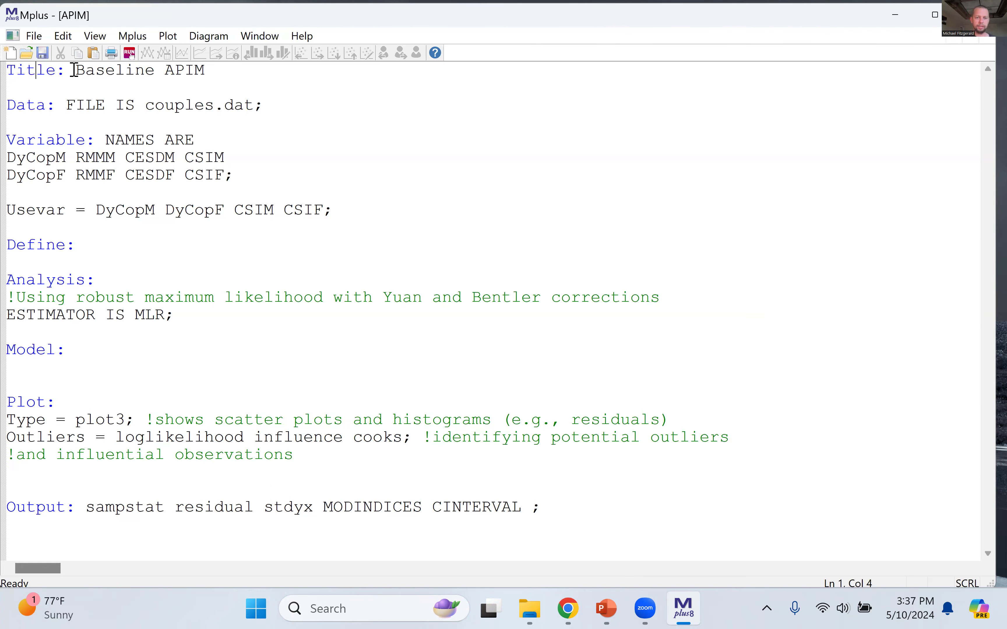
pyautogui.click(65, 91)
pyautogui.moveTo(81, 73); pyautogui.dragTo(207, 79)
# Step: Try adding the notes "data1 = no outliers" and "data2 = male" below the title, and remove them again
pyautogui.click(241, 85)
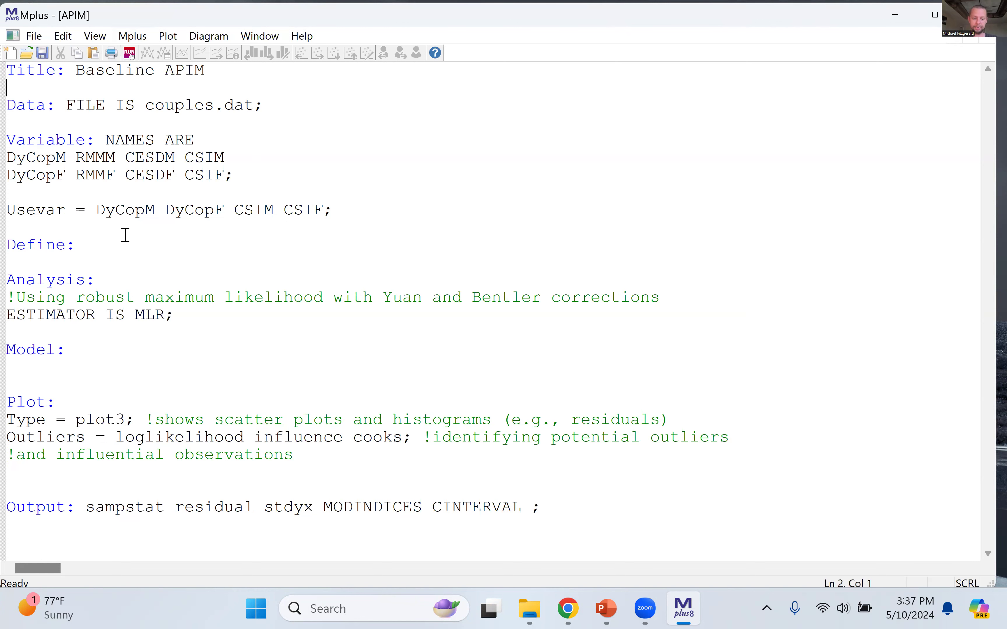
pyautogui.write('data1 = no outliers')
pyautogui.press('Return')
pyautogui.write('datra')
pyautogui.press('BackSpace')
pyautogui.write('a')
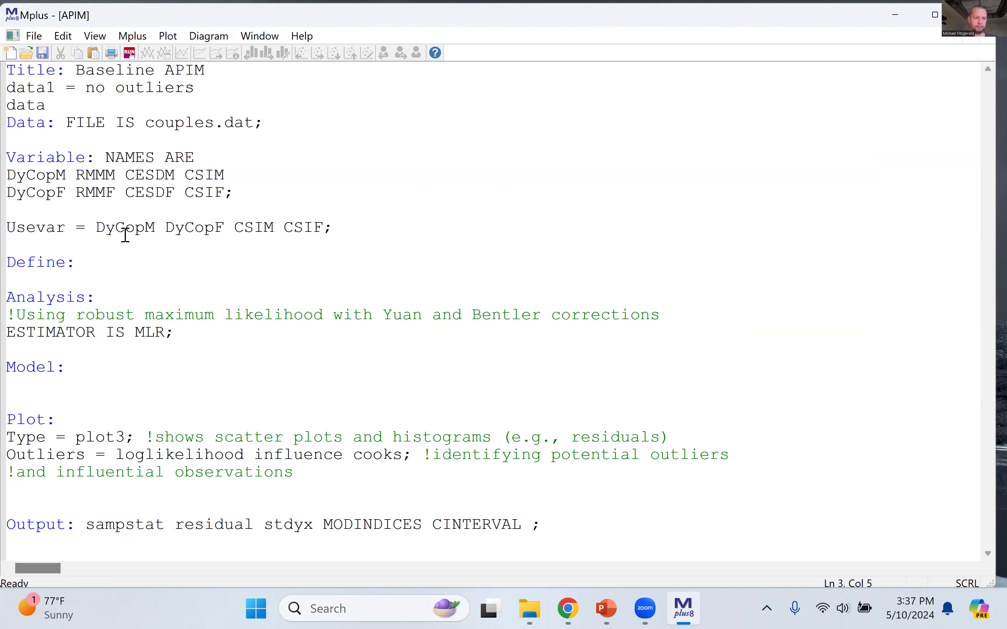
pyautogui.write('2 = male')
pyautogui.keyDown('shift'); pyautogui.click(9, 88); pyautogui.keyUp('shift')
pyautogui.press('Delete')
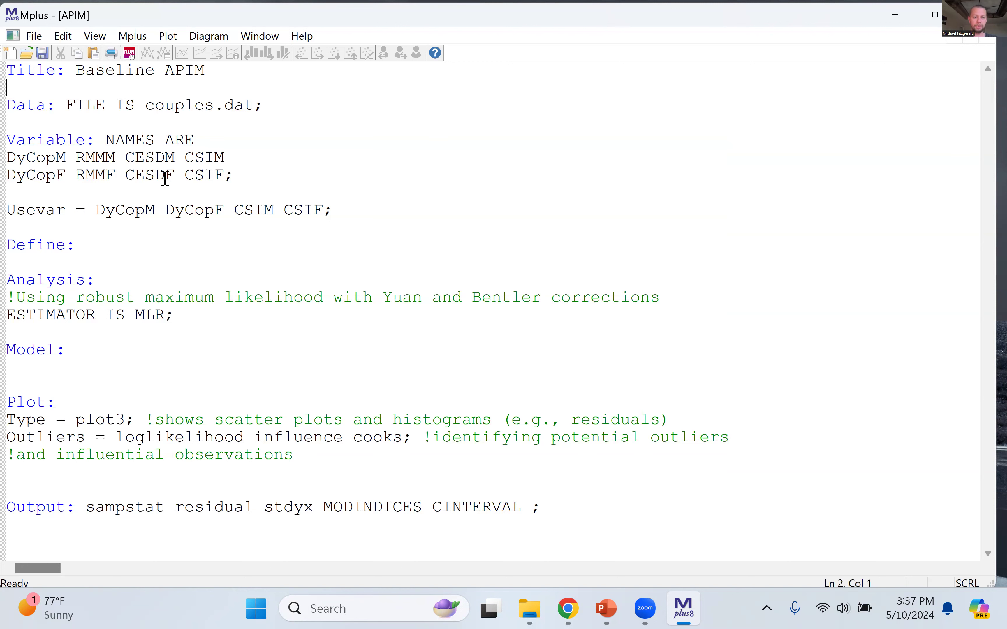
# Step: Examine the Data command and its FILE IS reference to couples.dat
pyautogui.click(291, 178)
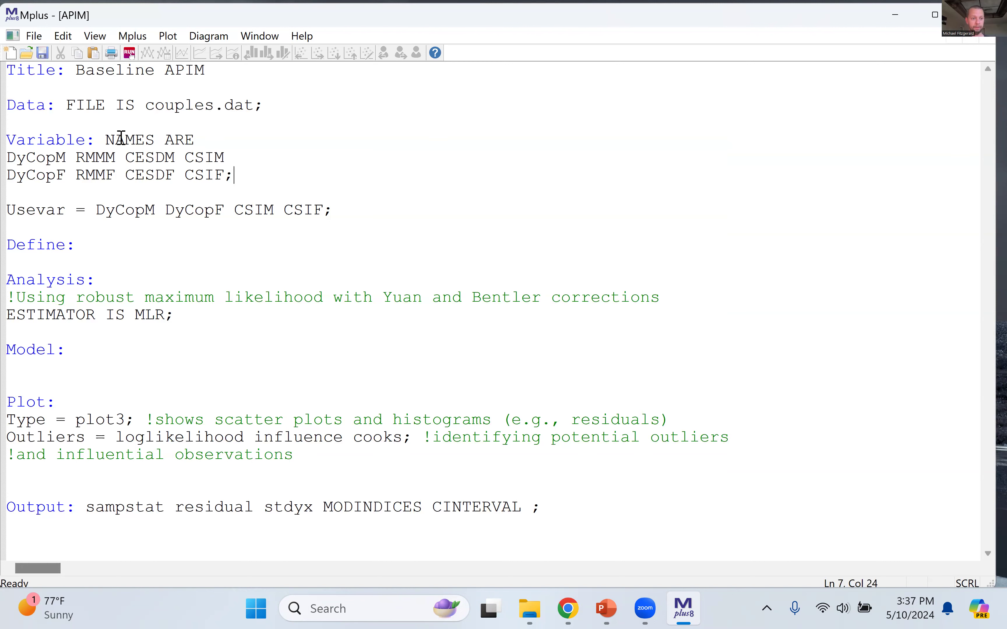
pyautogui.doubleClick(37, 107)
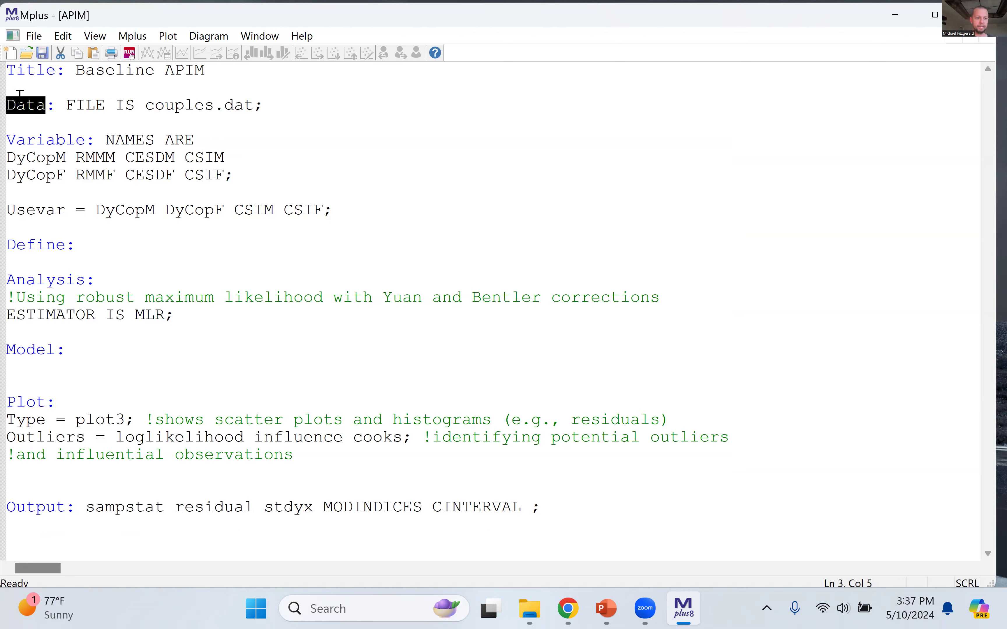
pyautogui.click(30, 119)
pyautogui.moveTo(70, 106); pyautogui.dragTo(138, 106)
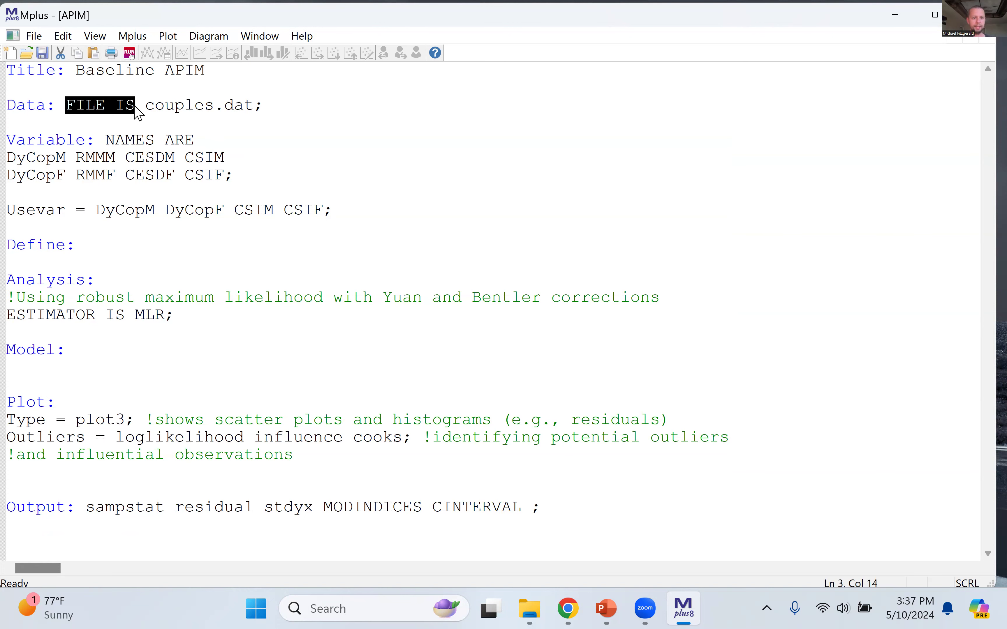
pyautogui.click(210, 120)
pyautogui.moveTo(154, 106); pyautogui.dragTo(257, 107)
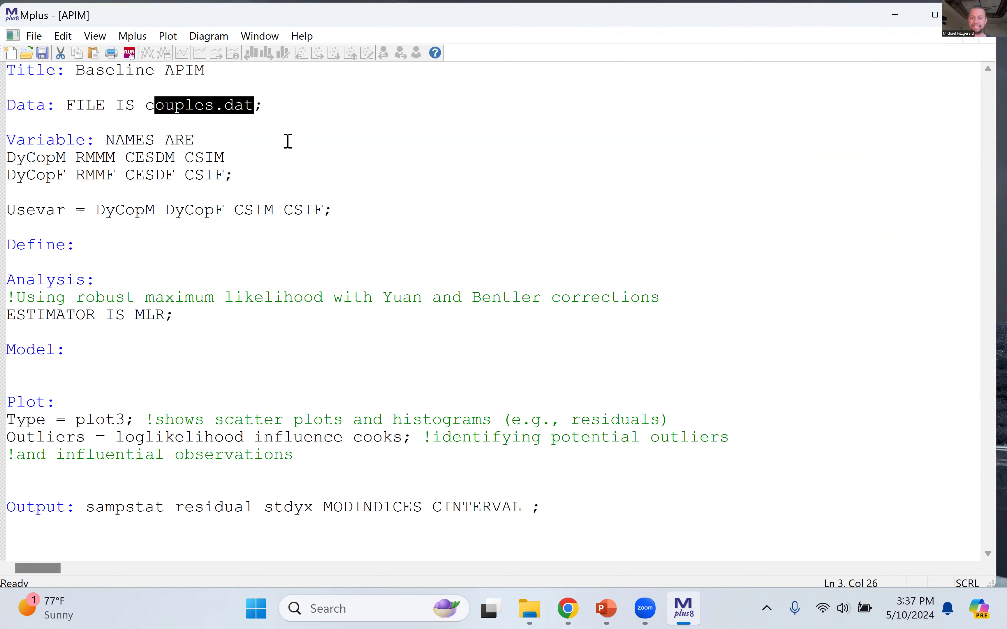
pyautogui.click(293, 169)
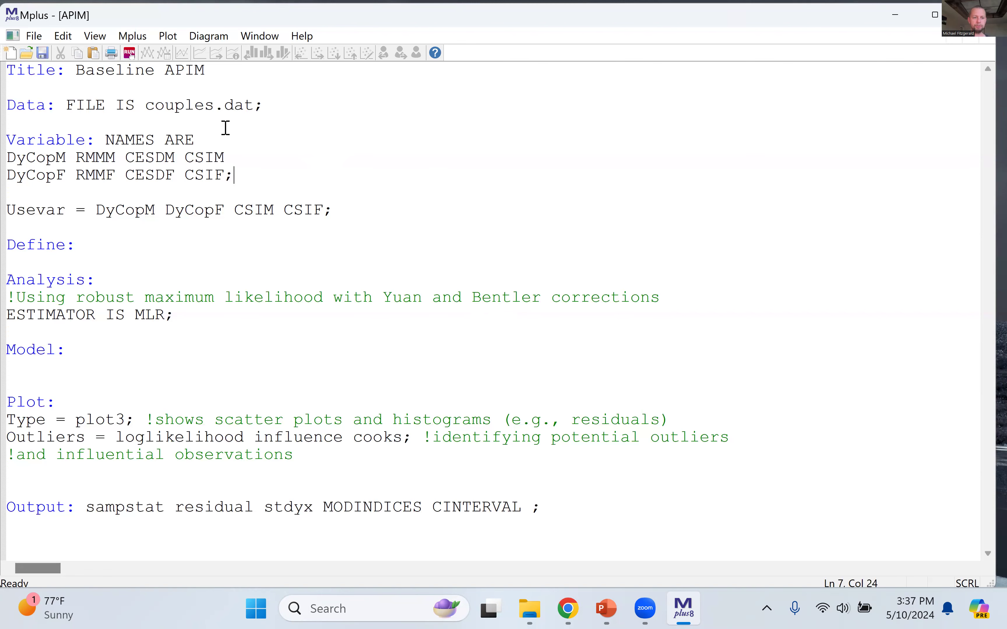
pyautogui.moveTo(151, 105); pyautogui.dragTo(235, 104)
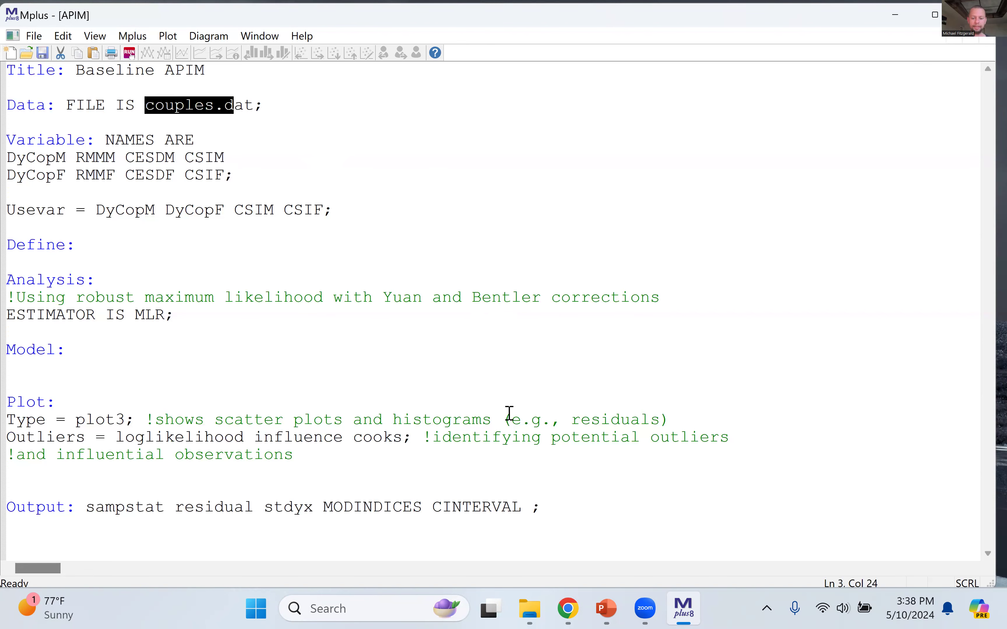
pyautogui.click(539, 409)
# Step: Switch to File Explorer and check that the Couples data file is in the same folder as the APIM input file
pyautogui.click(529, 609)
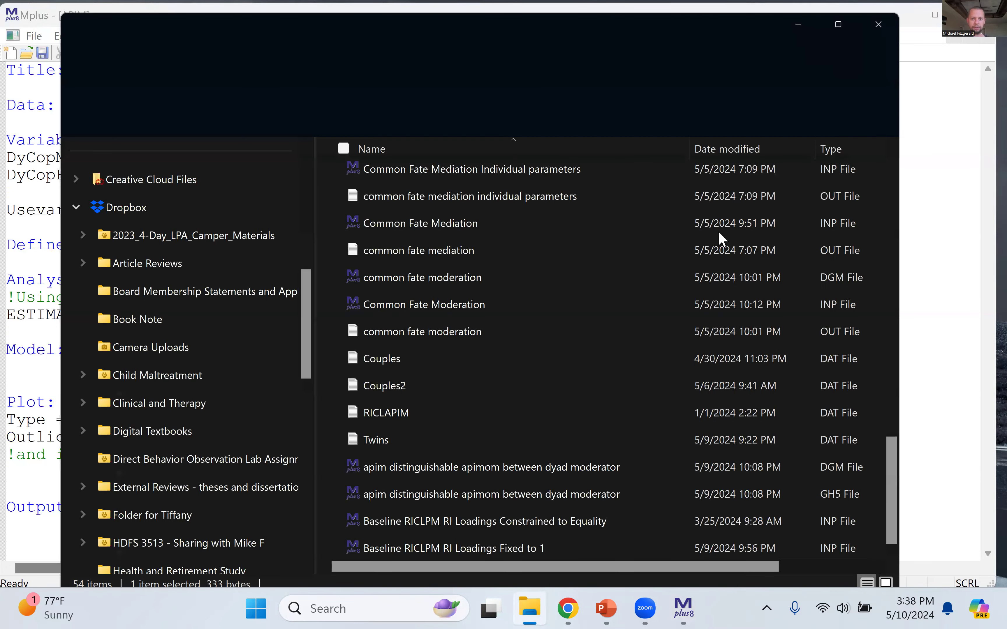
pyautogui.scroll(7, 568, 519)
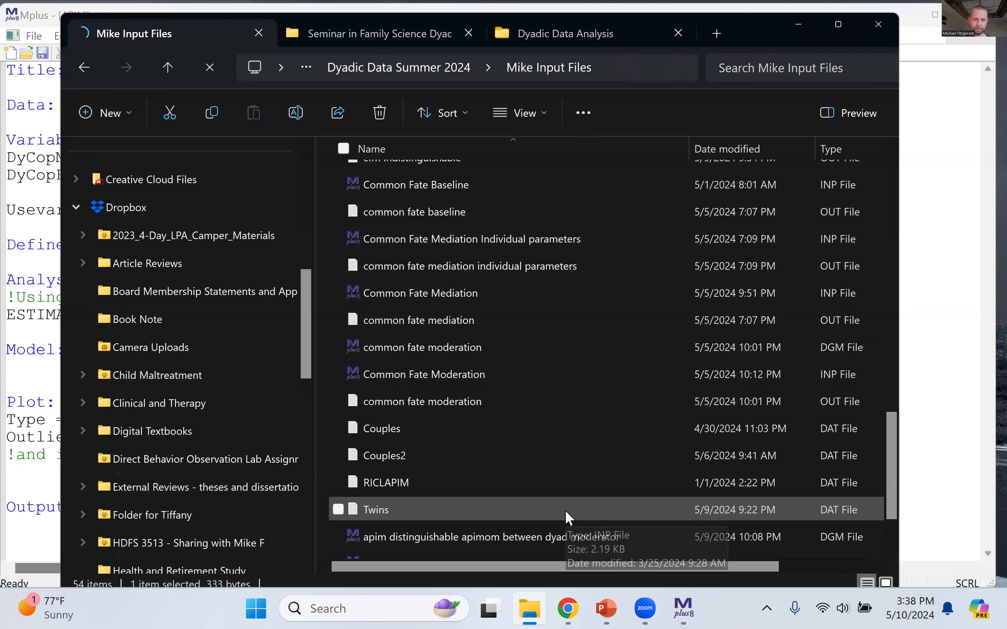
pyautogui.scroll(6, 569, 500)
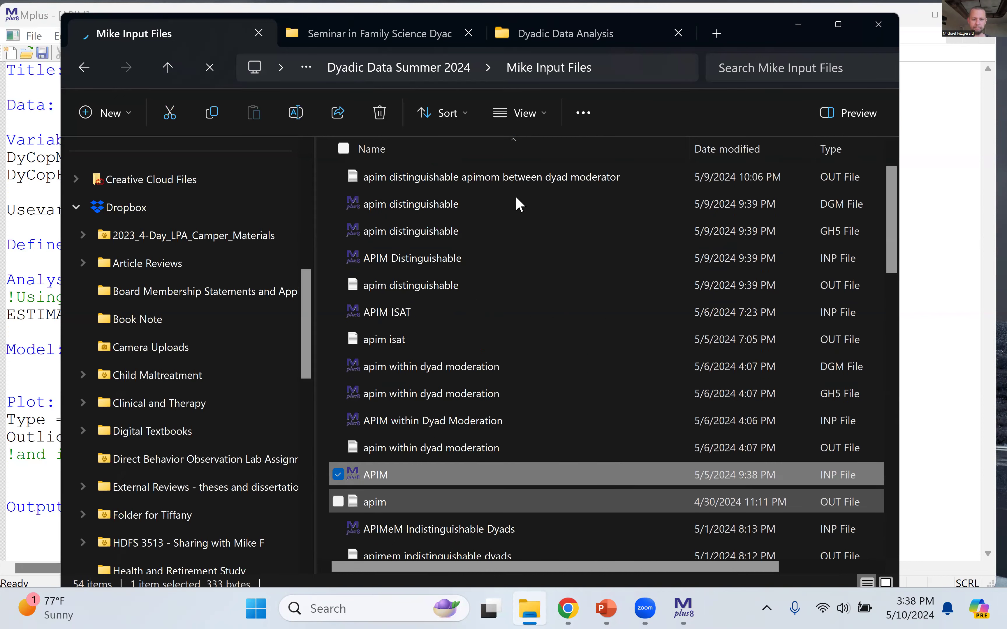
pyautogui.scroll(-3, 483, 225)
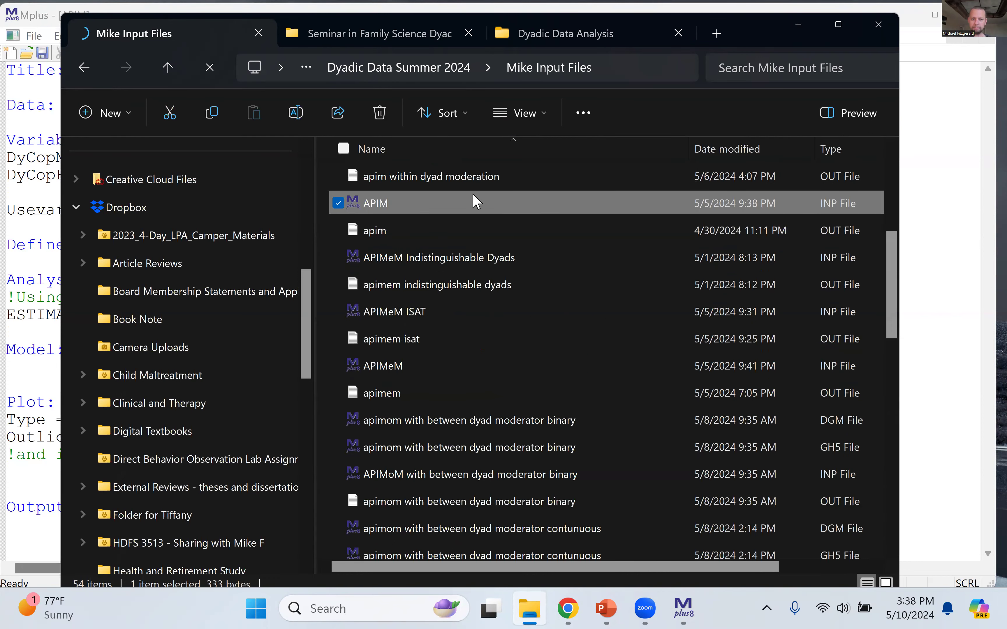
pyautogui.scroll(-7, 513, 375)
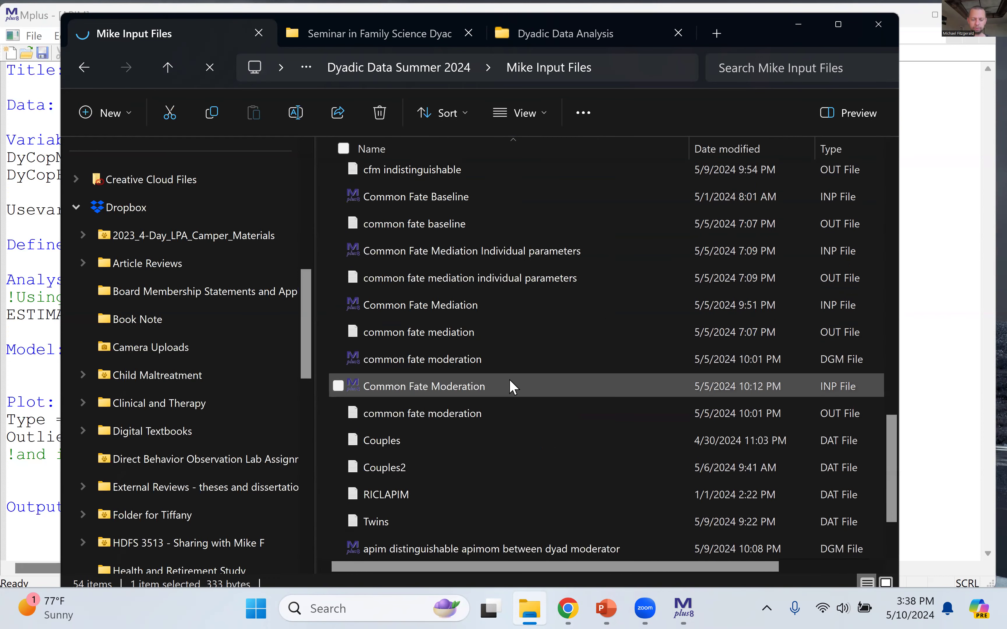
pyautogui.scroll(-1, 513, 387)
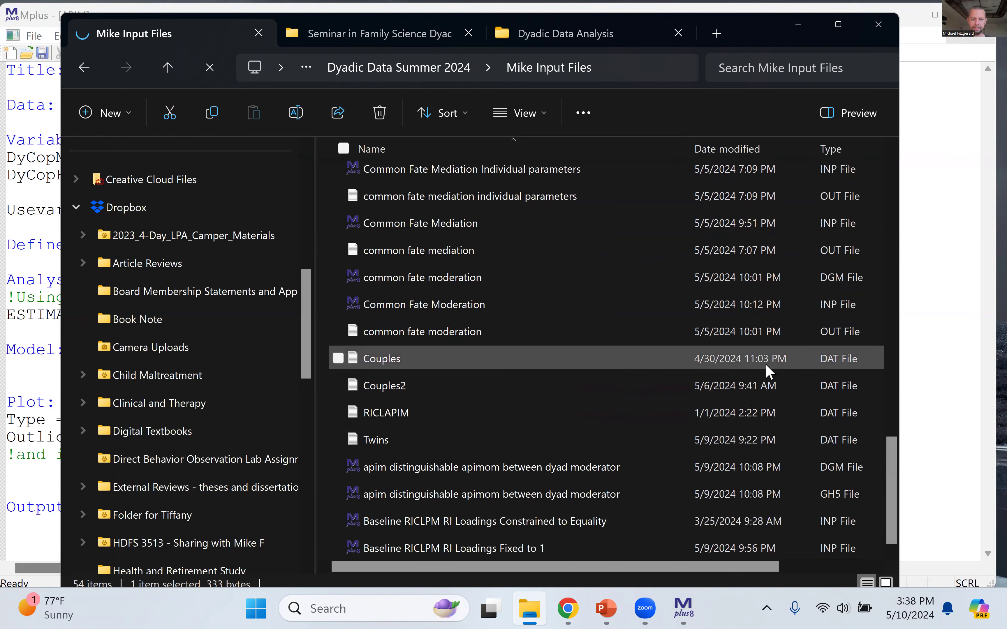
pyautogui.click(799, 29)
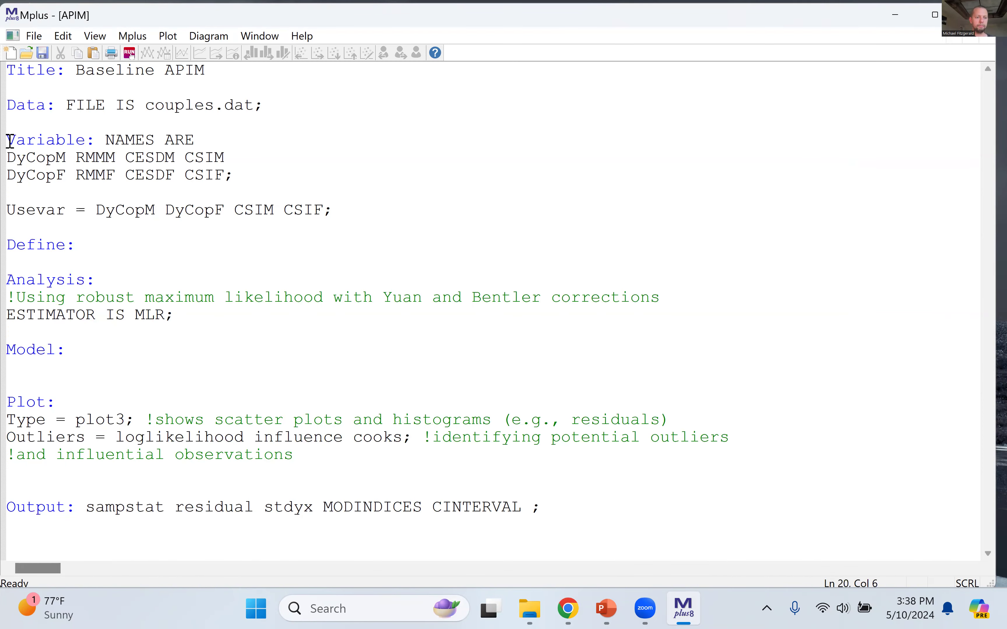
# Step: Review the Variable command's NAMES ARE list against the couples.dat file reference
pyautogui.click(11, 140)
pyautogui.moveTo(11, 140); pyautogui.dragTo(234, 175)
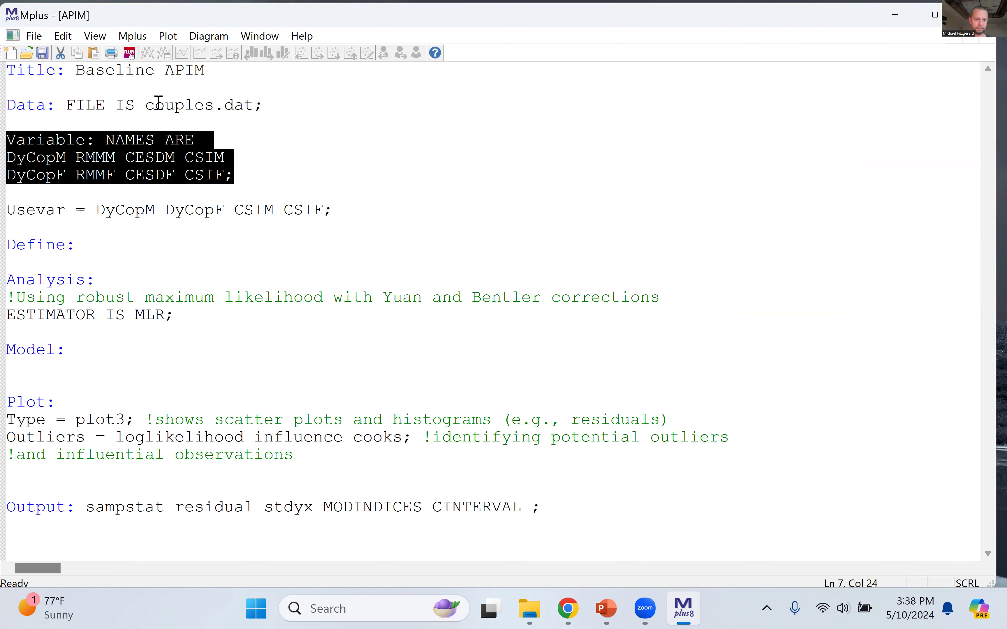
pyautogui.click(156, 105)
pyautogui.moveTo(147, 105); pyautogui.dragTo(241, 112)
pyautogui.click(231, 115)
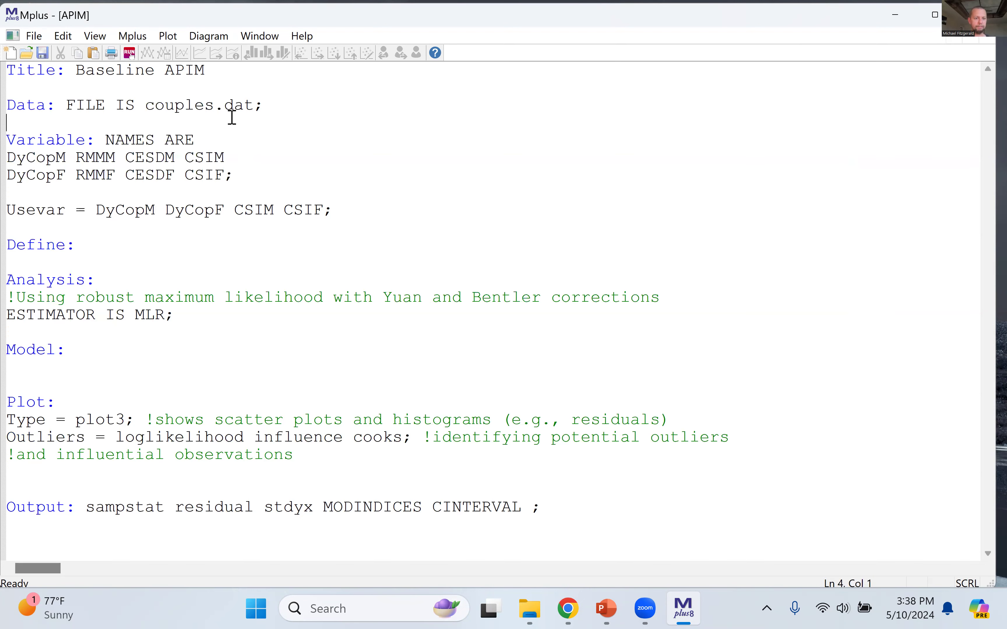
pyautogui.doubleClick(36, 161)
pyautogui.click(106, 161)
pyautogui.moveTo(228, 175); pyautogui.dragTo(9, 174)
pyautogui.click(184, 158)
# Step: Review the Usevar statement and its analysis variables DyCopM, DyCopF, CSIM and CSIF
pyautogui.moveTo(11, 209); pyautogui.dragTo(338, 212)
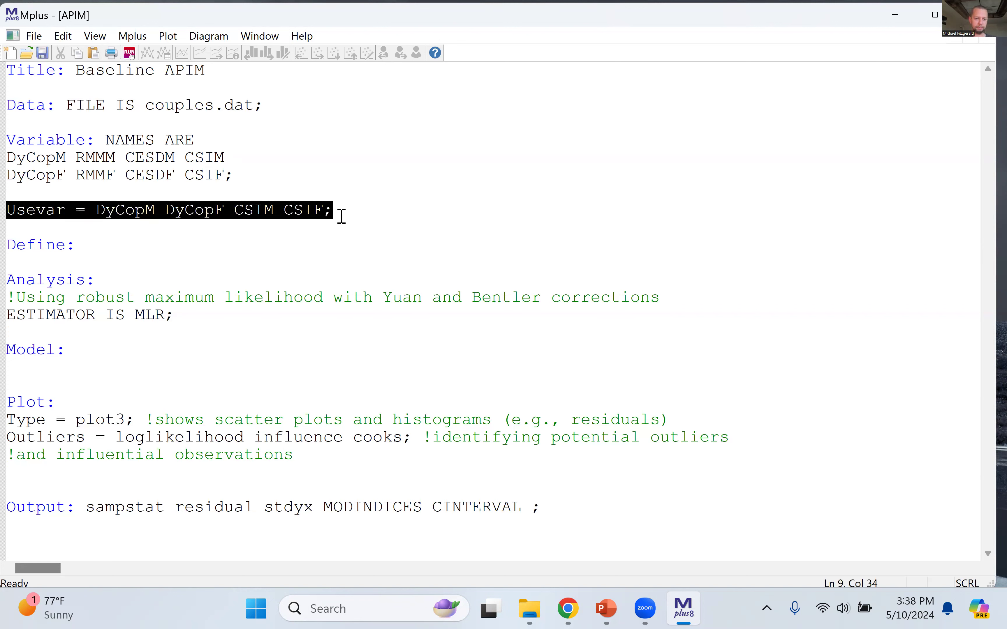
pyautogui.click(342, 217)
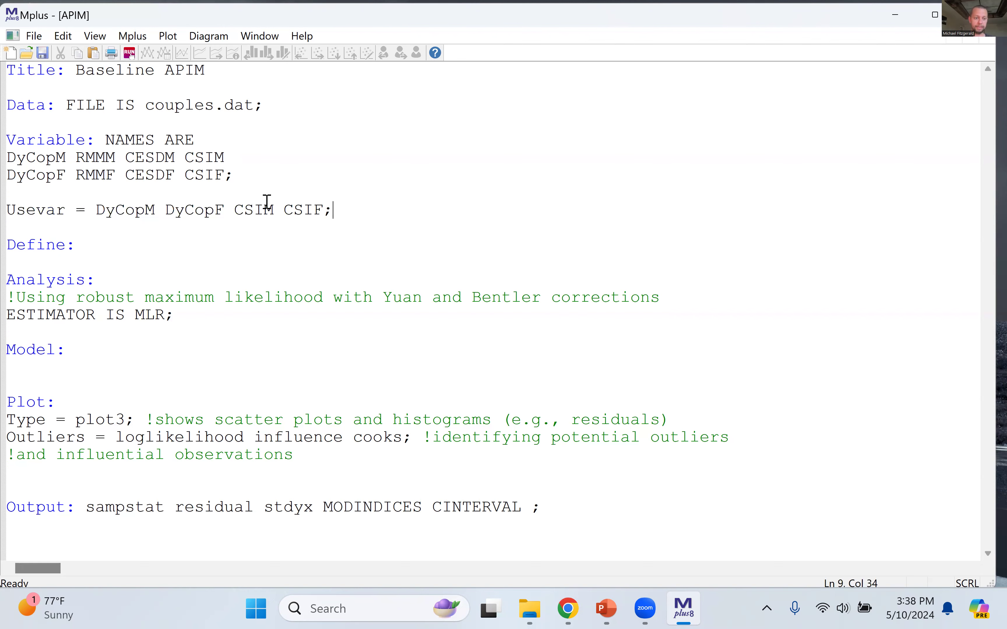
pyautogui.moveTo(95, 209); pyautogui.dragTo(324, 217)
pyautogui.click(239, 226)
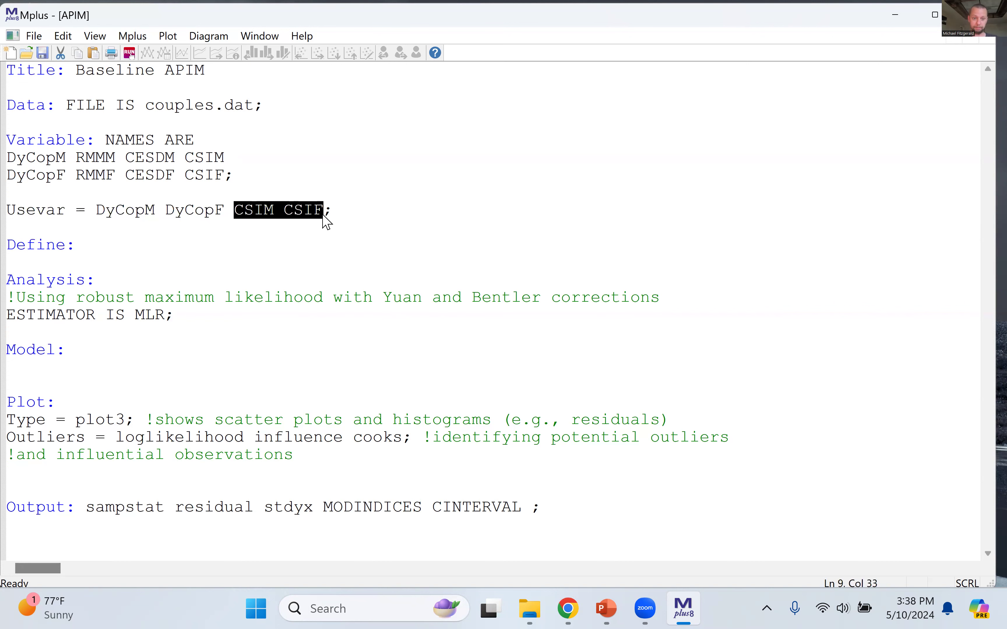
pyautogui.click(355, 213)
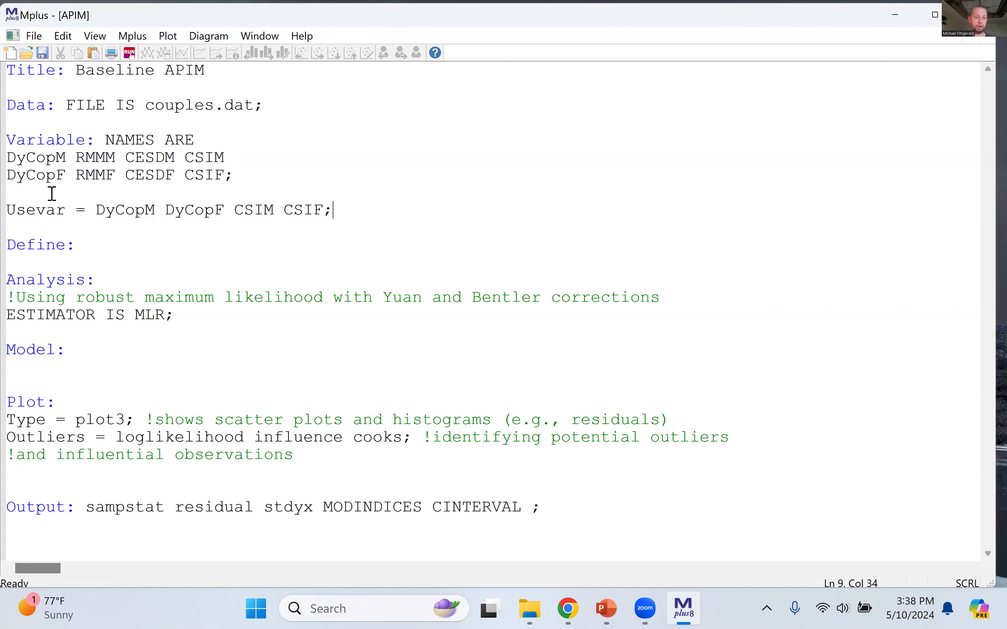
# Step: Try commenting out the Usevar statement with an exclamation mark, and restore it as active code
pyautogui.click(9, 212)
pyautogui.write('!')
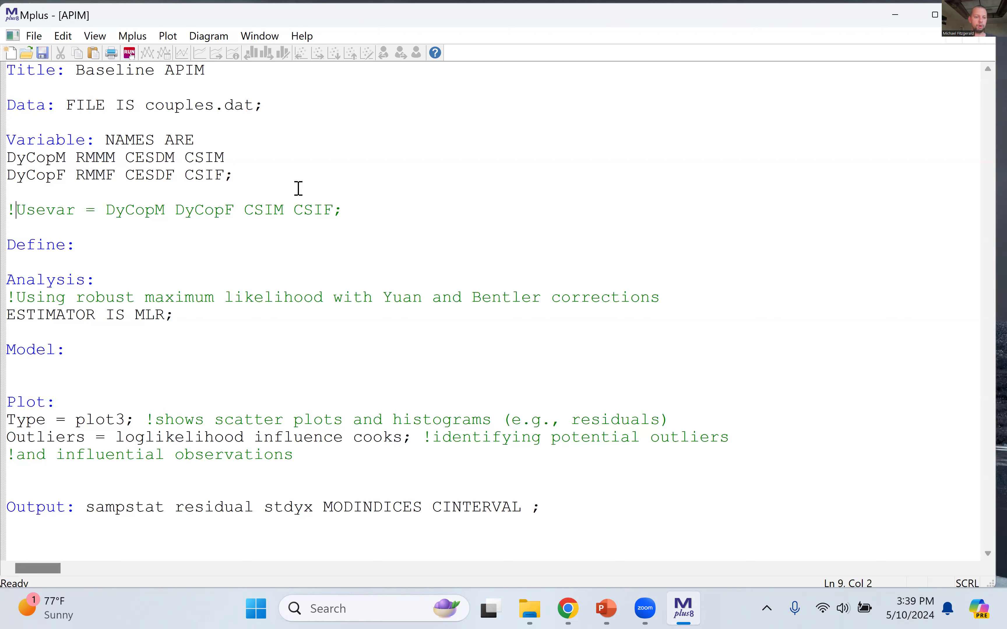
pyautogui.moveTo(234, 174); pyautogui.dragTo(7, 159)
pyautogui.click(113, 203)
pyautogui.click(18, 208)
pyautogui.press('BackSpace')
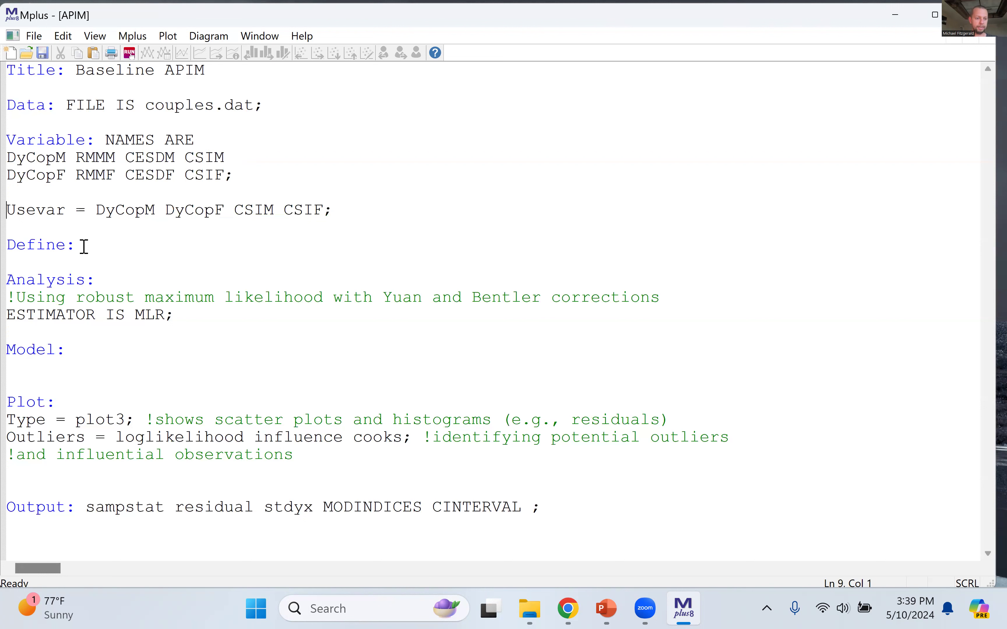
# Step: Delete the empty Define command and the extra blank lines between the Usevar statement and the Analysis command
pyautogui.click(99, 245)
pyautogui.moveTo(154, 105); pyautogui.dragTo(271, 121)
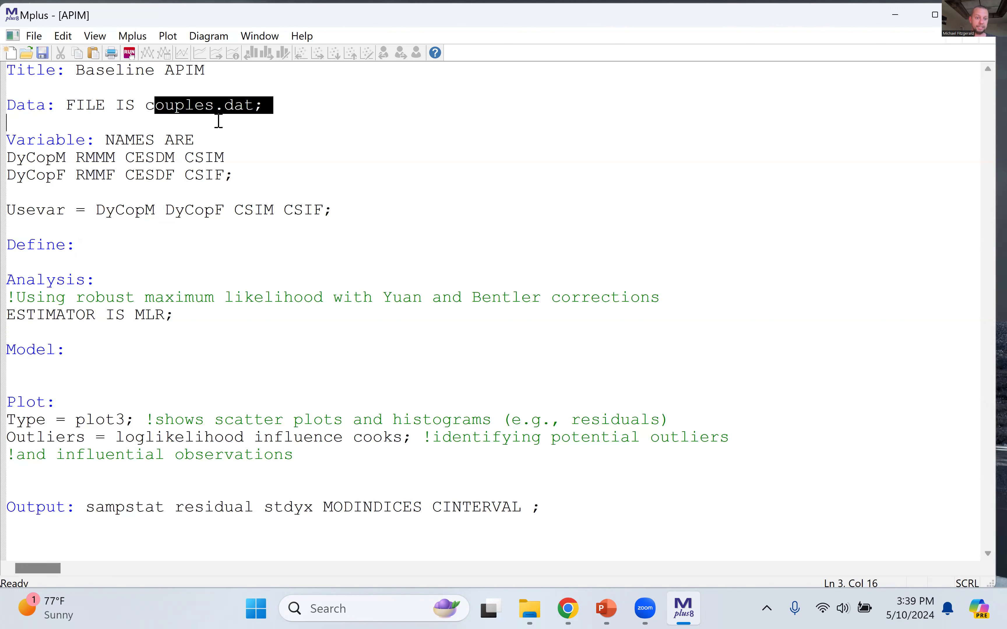
pyautogui.moveTo(102, 146); pyautogui.dragTo(119, 158)
pyautogui.click(63, 265)
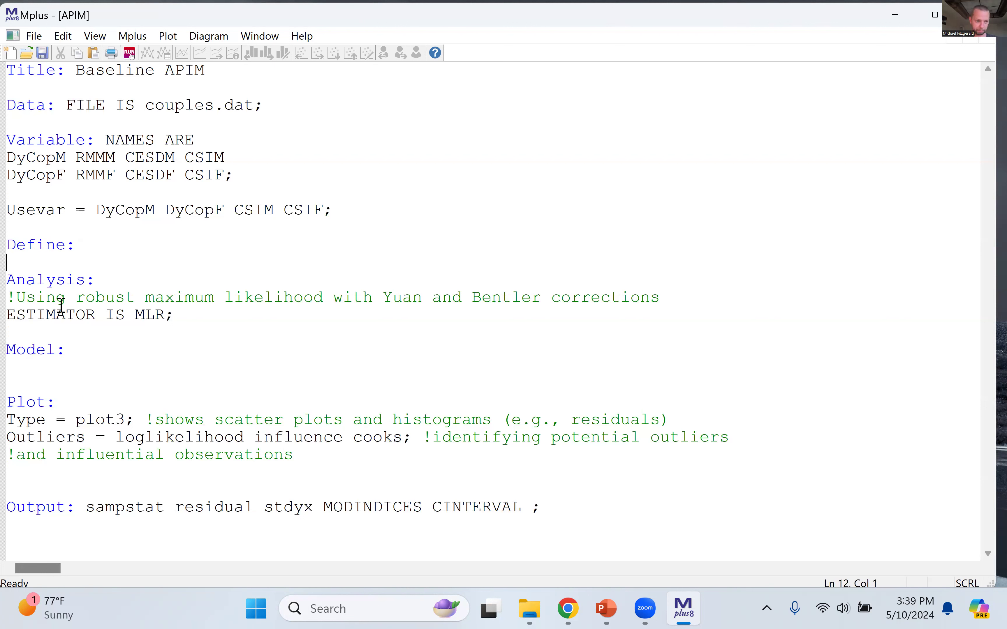
pyautogui.moveTo(95, 248); pyautogui.dragTo(6, 248)
pyautogui.press('Delete')
pyautogui.press('Delete')
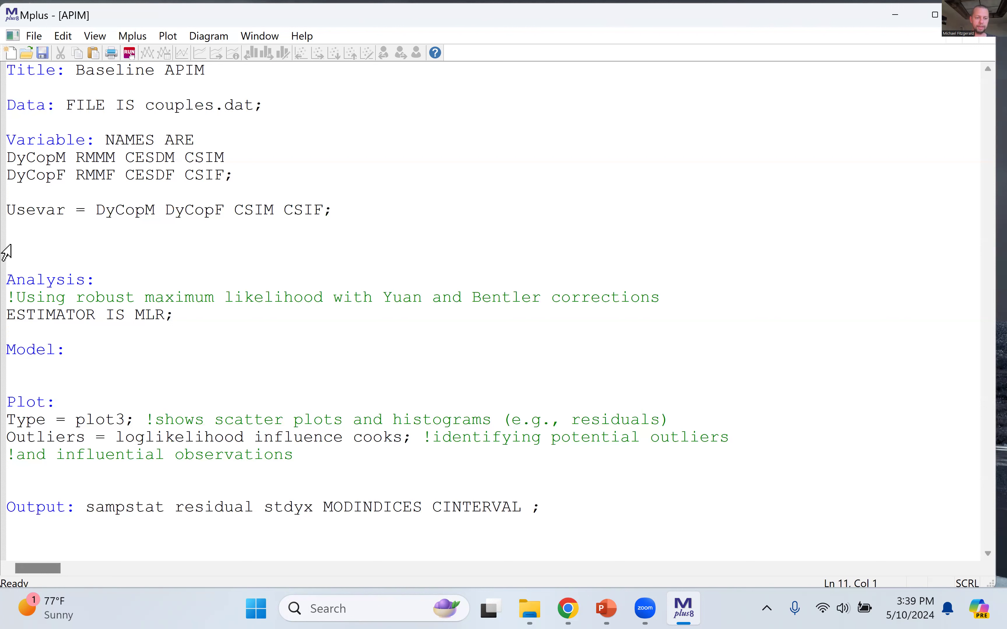
pyautogui.press('BackSpace')
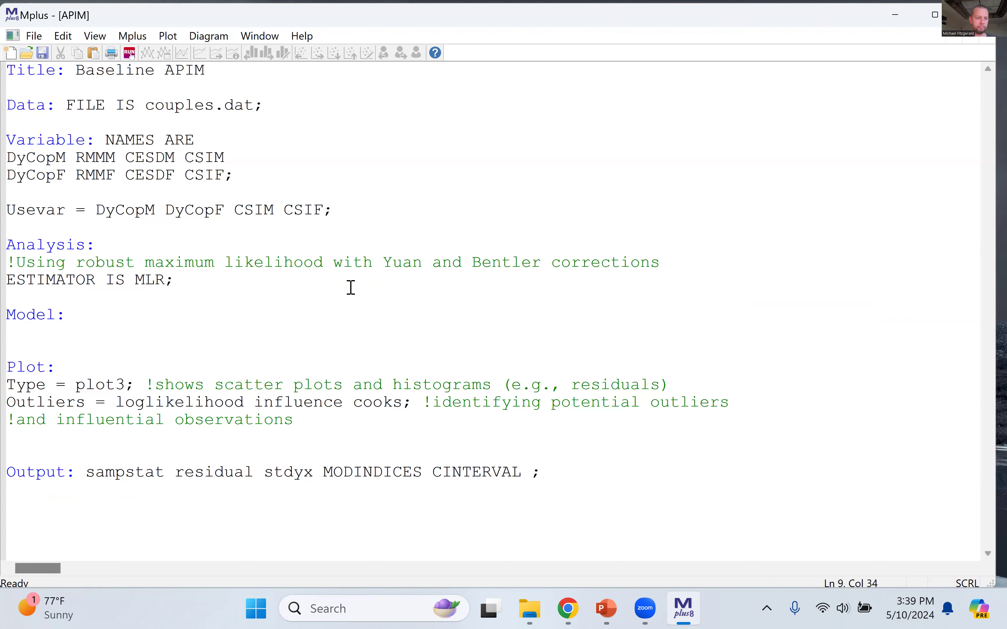
# Step: Examine the Analysis command's MLR estimator setting and its comment on Yuan and Bentler corrections
pyautogui.moveTo(119, 248); pyautogui.dragTo(7, 246)
pyautogui.click(116, 257)
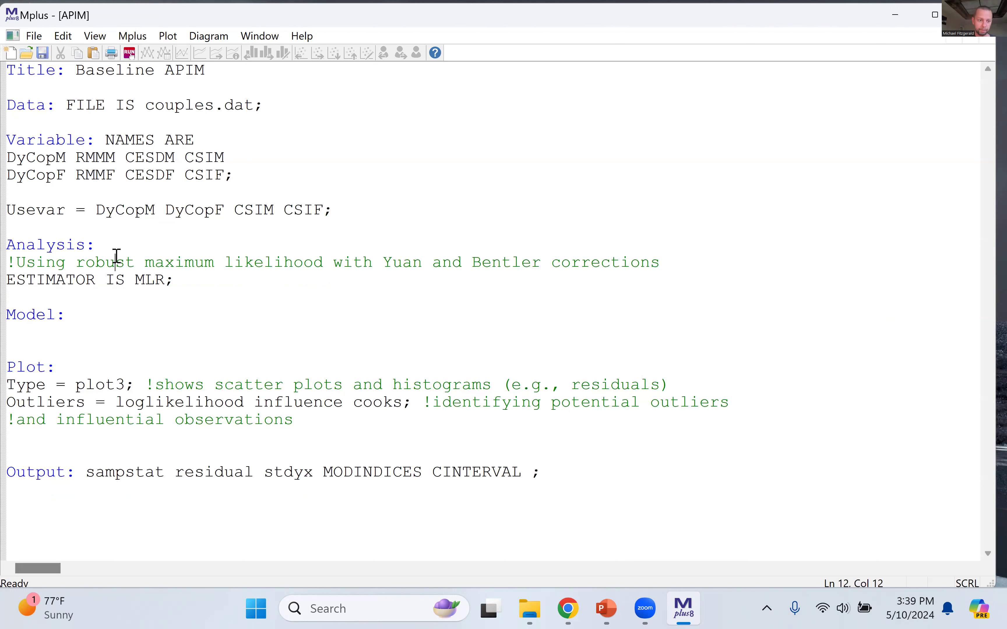
pyautogui.doubleClick(153, 282)
pyautogui.click(202, 300)
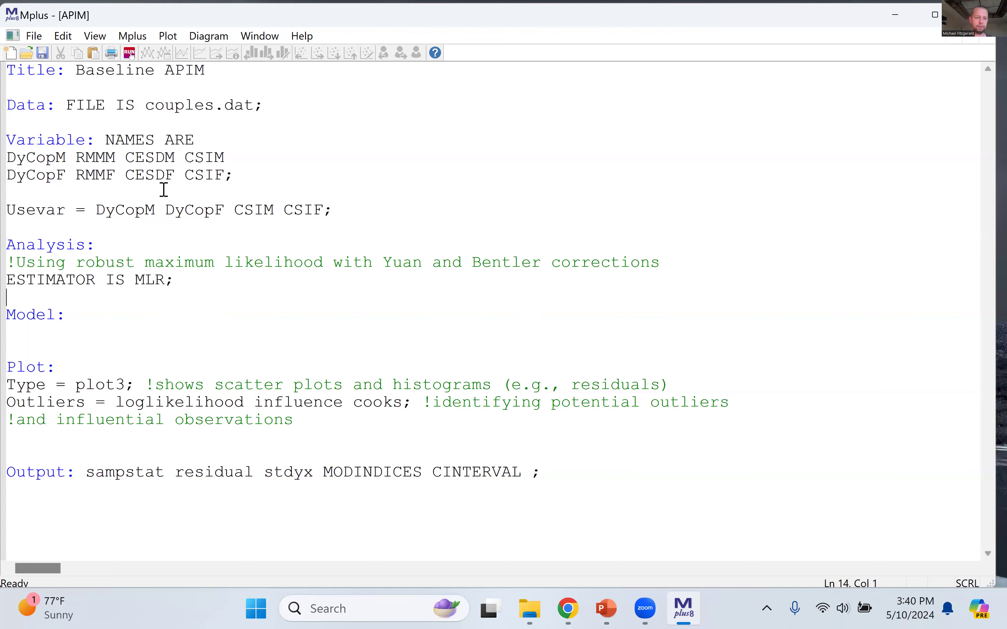
pyautogui.moveTo(230, 207); pyautogui.dragTo(329, 210)
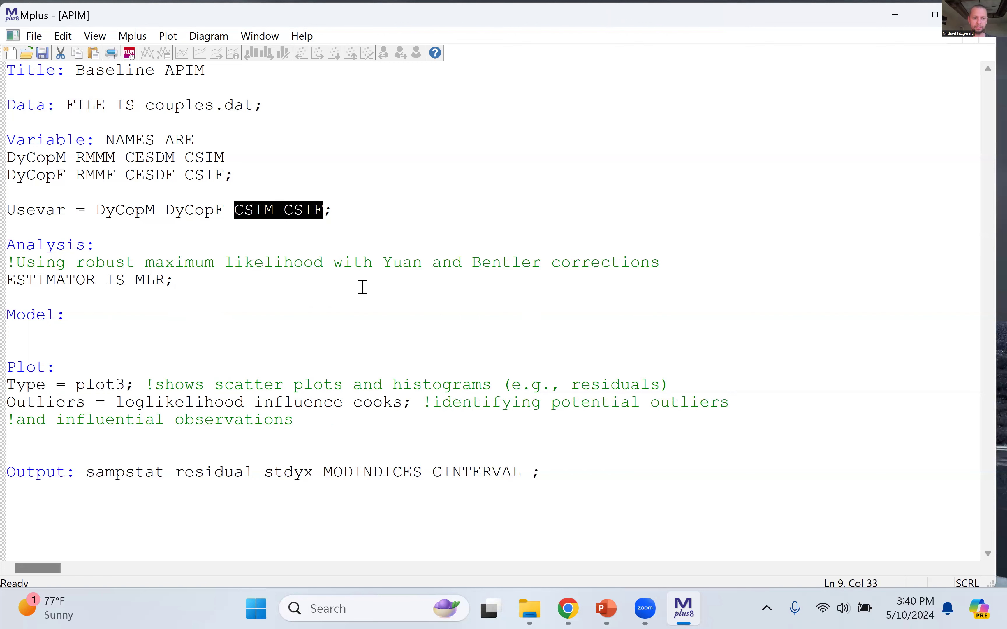
pyautogui.click(290, 286)
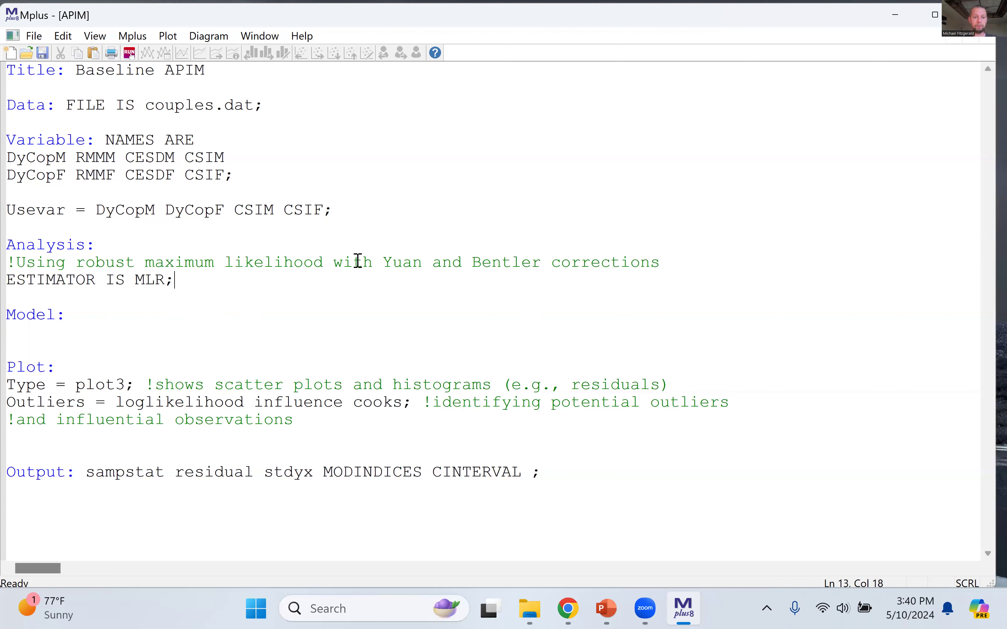
pyautogui.doubleClick(478, 268)
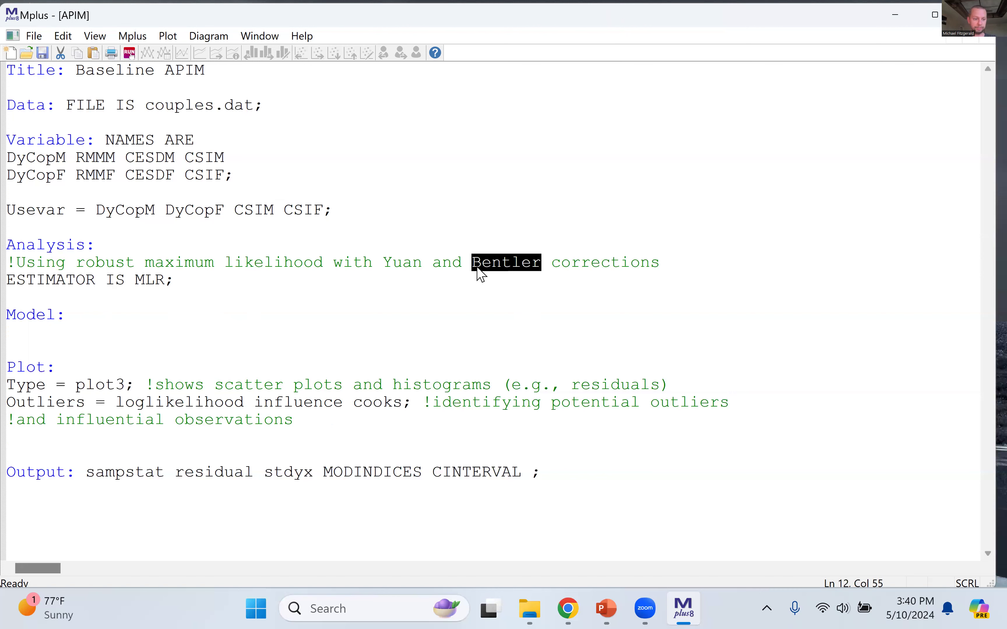
pyautogui.click(314, 403)
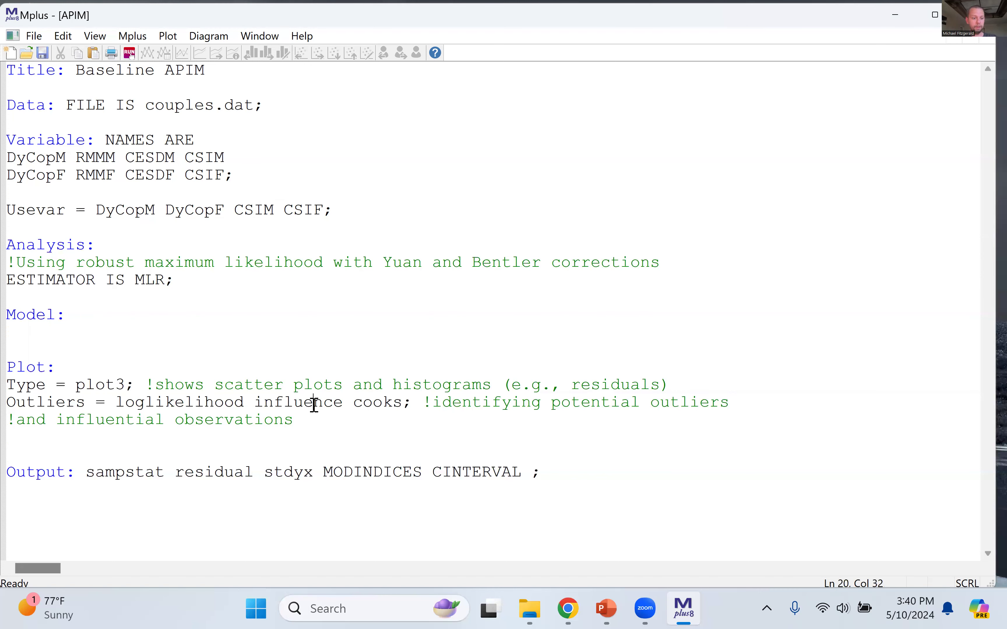
# Step: Insert a new line below the Model command and review the predictor and outcome variables in the Usevar statement
pyautogui.click(113, 314)
pyautogui.press('BackSpace')
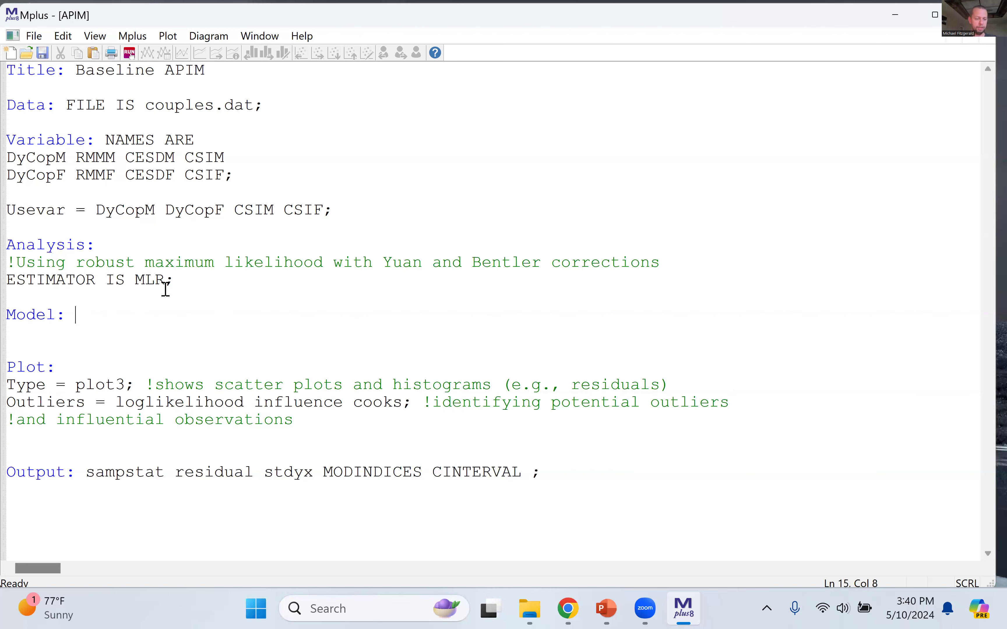
pyautogui.press('Return')
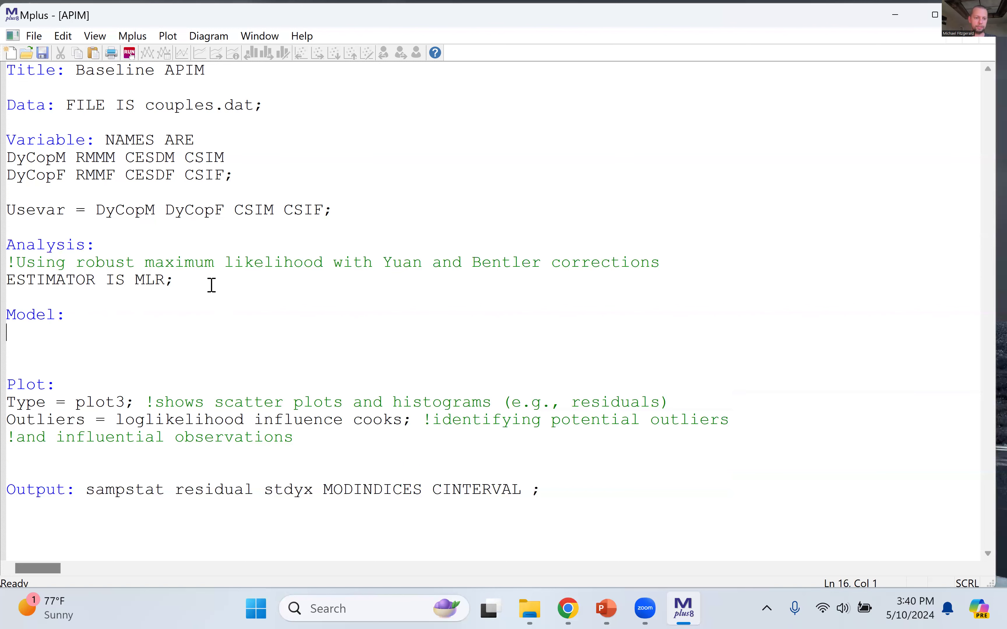
pyautogui.click(105, 212)
pyautogui.moveTo(97, 211); pyautogui.dragTo(324, 209)
pyautogui.click(240, 209)
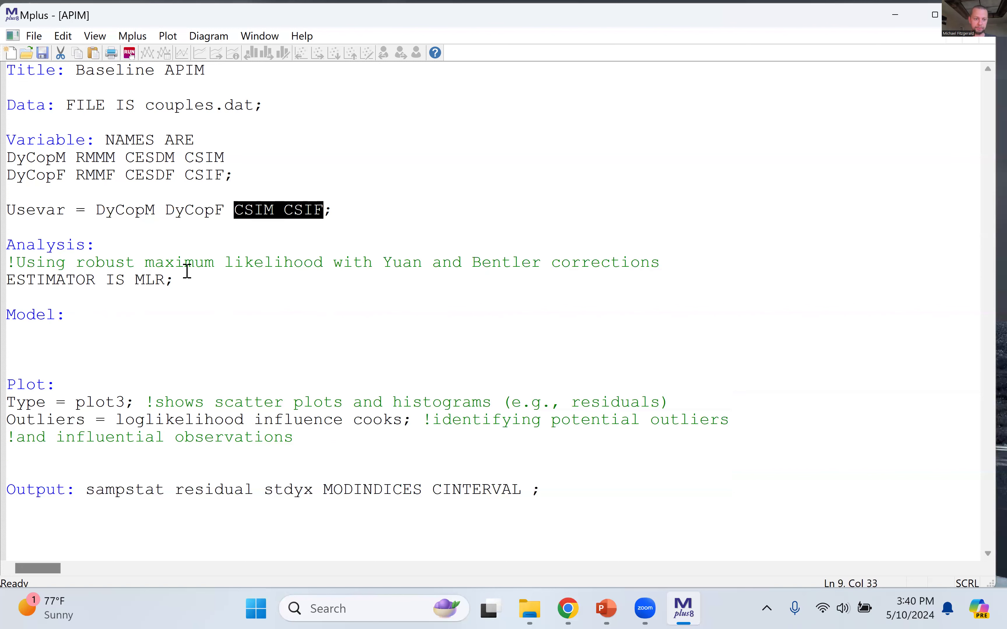
# Step: Begin a regression statement under the Model command with the outcomes: CSIM CSIF on
pyautogui.click(34, 333)
pyautogui.press('BackSpace')
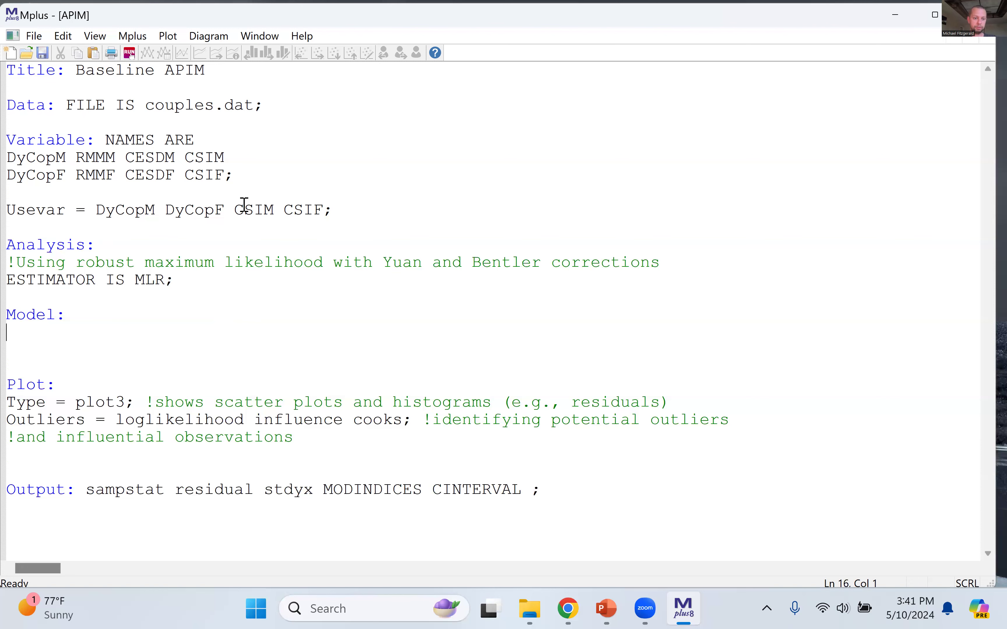
pyautogui.write('CSIM')
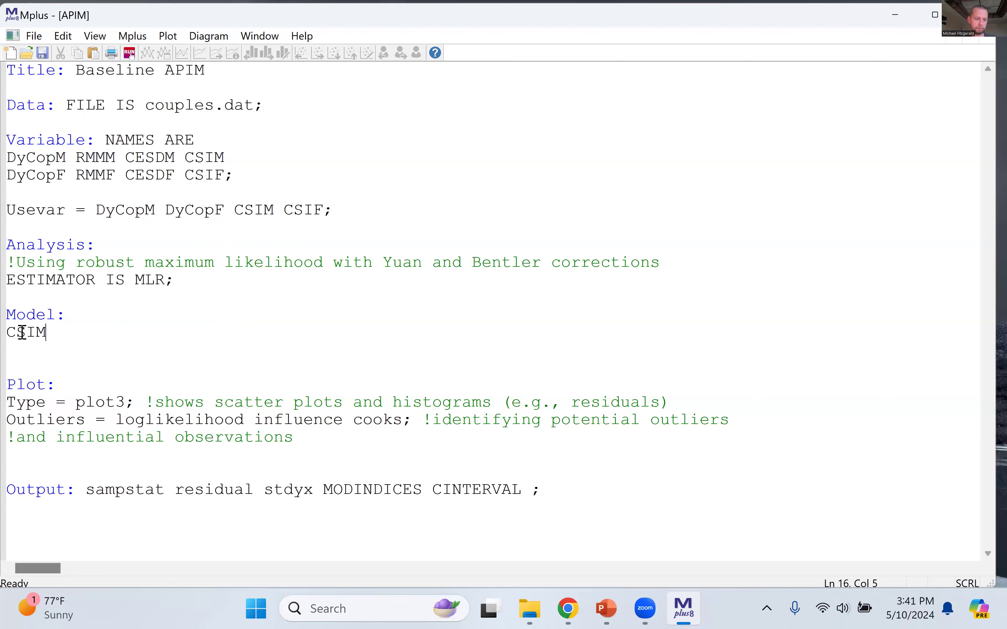
pyautogui.click(16, 333)
pyautogui.click(63, 334)
pyautogui.write('CSIF on')
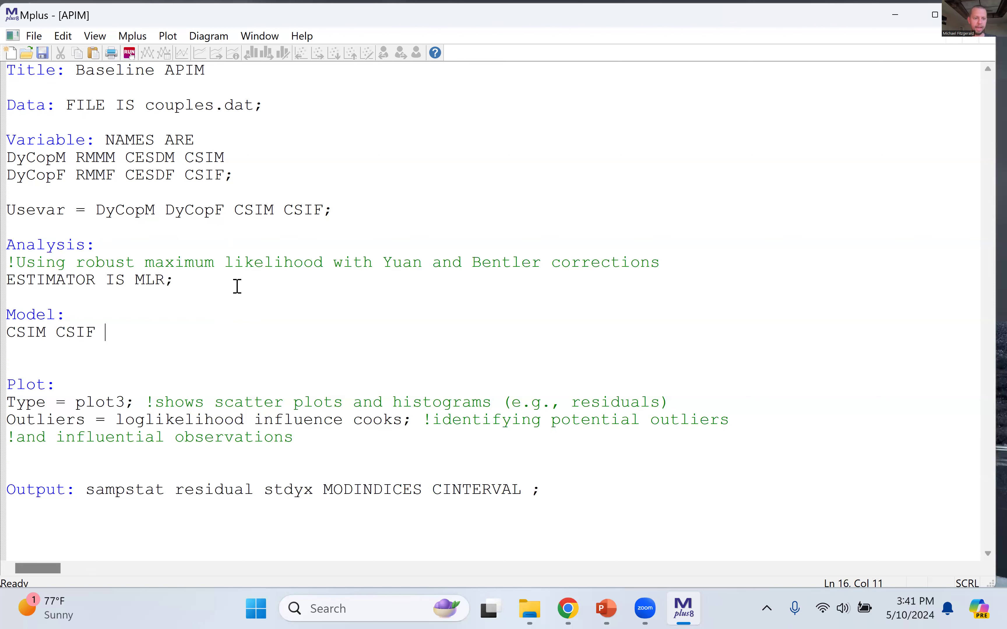
# Step: Complete the regression statement with the predictors DyCopM DyCopF from the Usevar statement and a closing semicolon
pyautogui.doubleClick(108, 335)
pyautogui.click(79, 335)
pyautogui.moveTo(102, 333); pyautogui.dragTo(4, 335)
pyautogui.click(85, 336)
pyautogui.moveTo(105, 336); pyautogui.dragTo(114, 336)
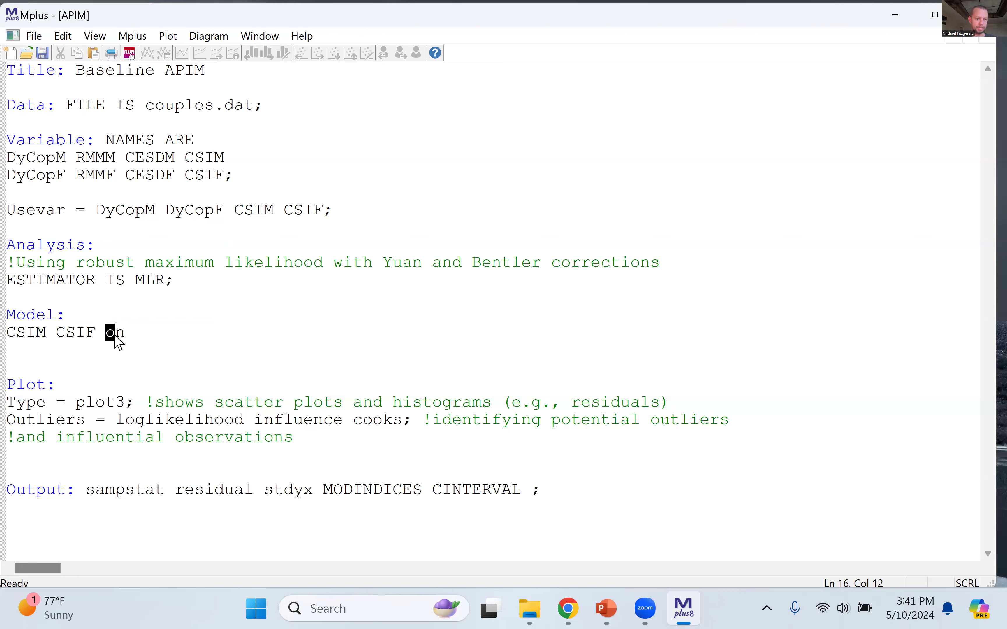
pyautogui.click(132, 333)
pyautogui.moveTo(96, 210); pyautogui.dragTo(228, 215)
pyautogui.hotkey('ctrl', 'c')
pyautogui.click(157, 329)
pyautogui.hotkey('ctrl', 'v')
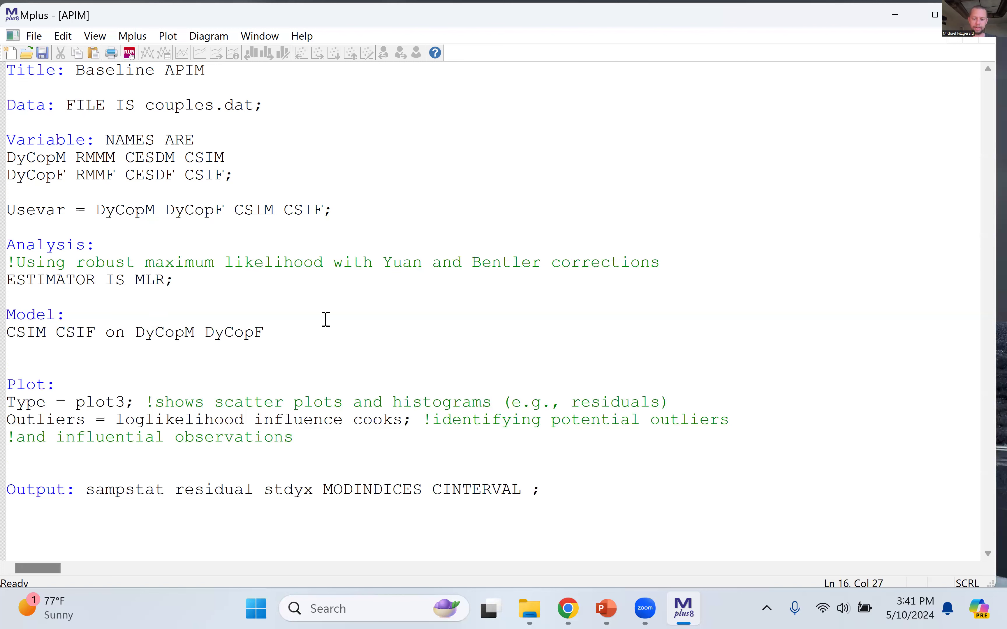
pyautogui.write(';')
# Step: Examine how each outcome, CSIM and CSIF, is regressed on the predictors DyCopM and DyCopF
pyautogui.click(26, 332)
pyautogui.moveTo(45, 332); pyautogui.dragTo(23, 339)
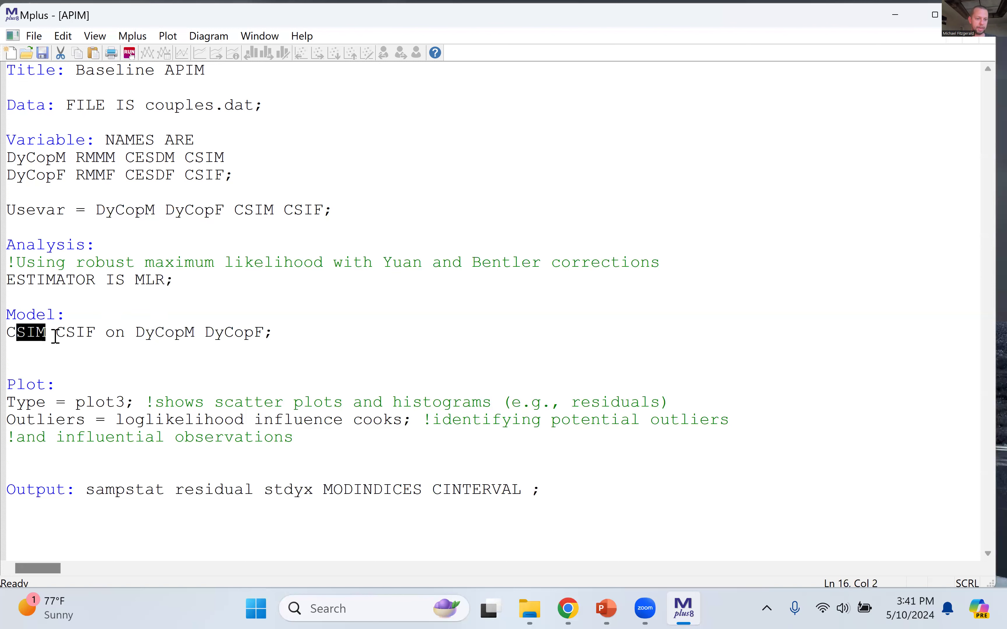
pyautogui.click(46, 331)
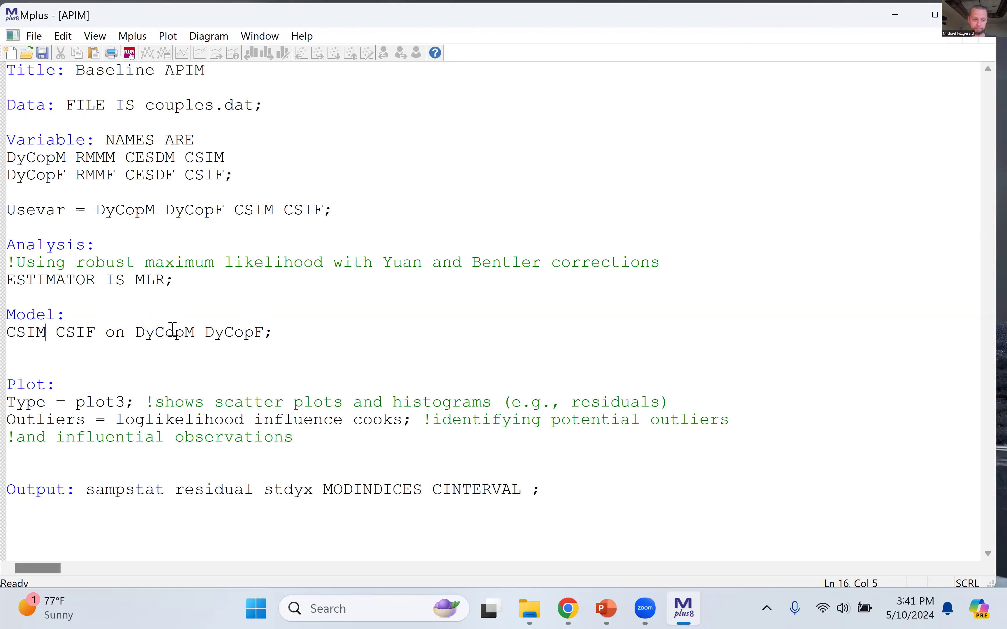
pyautogui.click(76, 332)
pyautogui.doubleClick(72, 335)
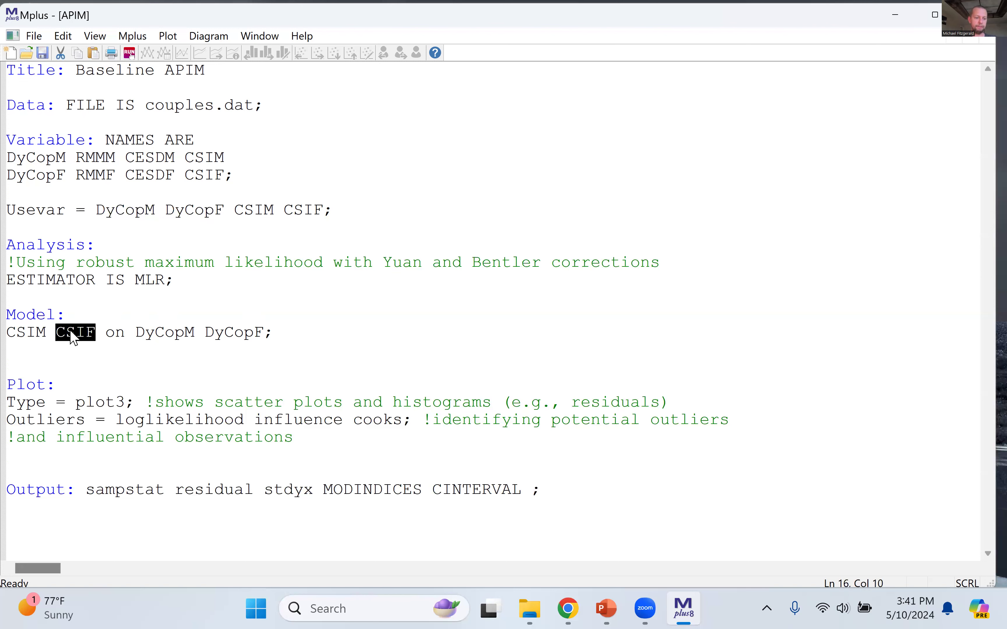
pyautogui.doubleClick(163, 335)
pyautogui.doubleClick(243, 332)
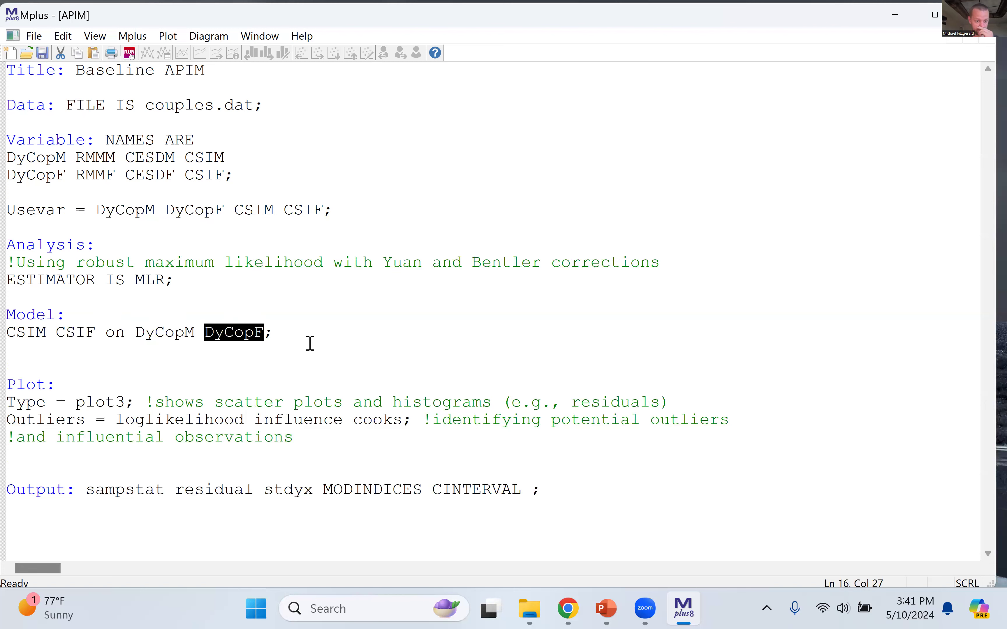
# Step: Add a covariance between the two outcomes on the line below the regression: CSIM with CSIF
pyautogui.click(297, 335)
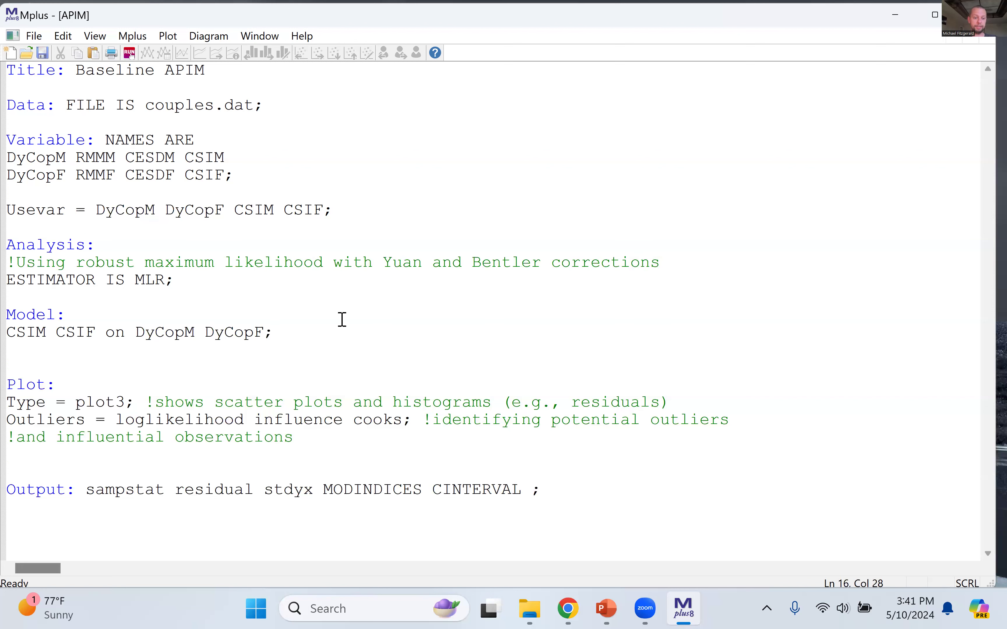
pyautogui.press('Return')
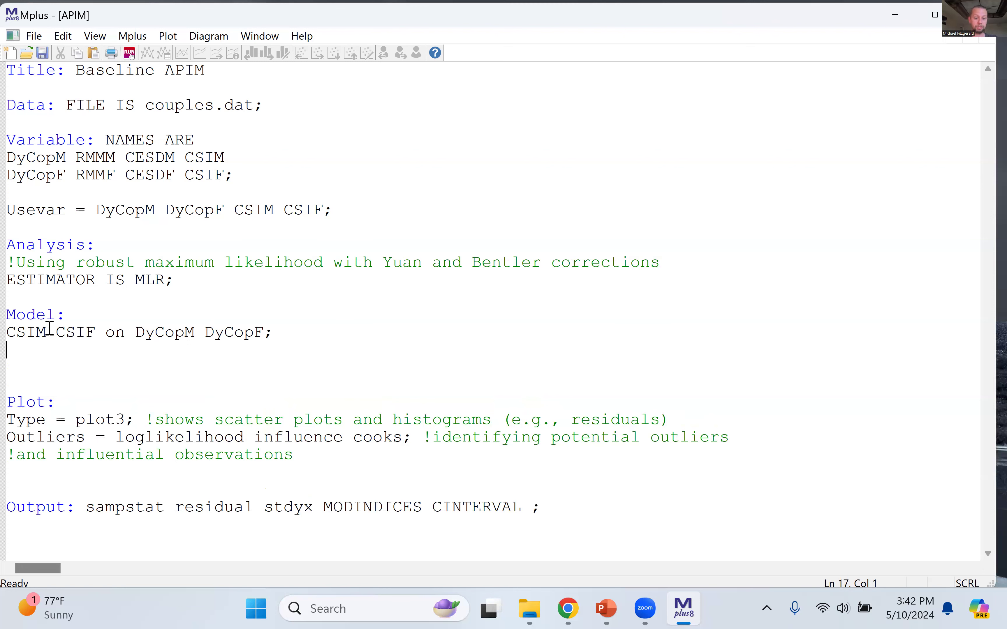
pyautogui.moveTo(96, 333); pyautogui.dragTo(7, 336)
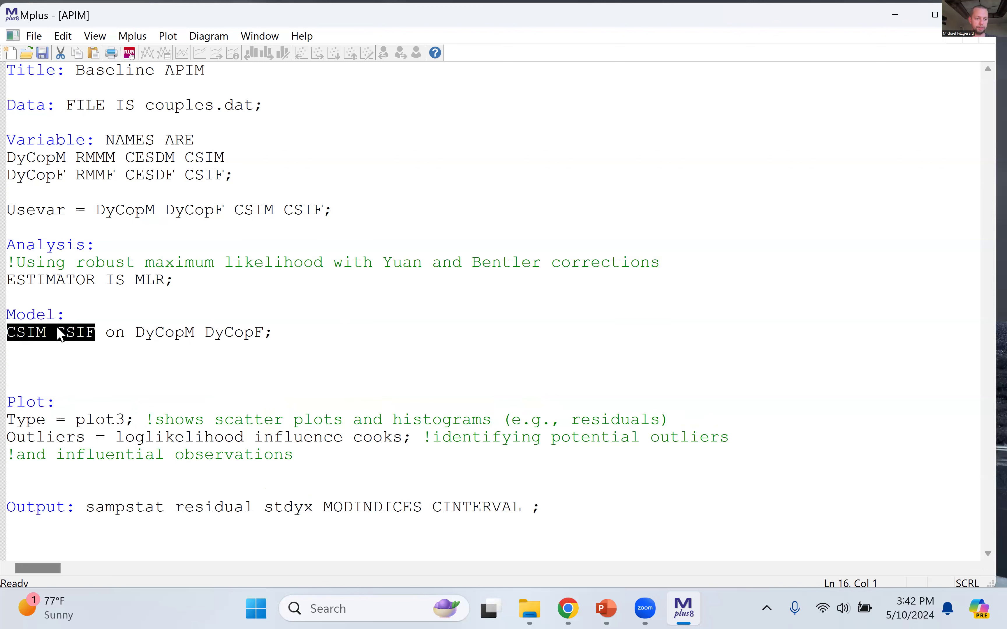
pyautogui.click(40, 350)
pyautogui.hotkey('ctrl', 'v')
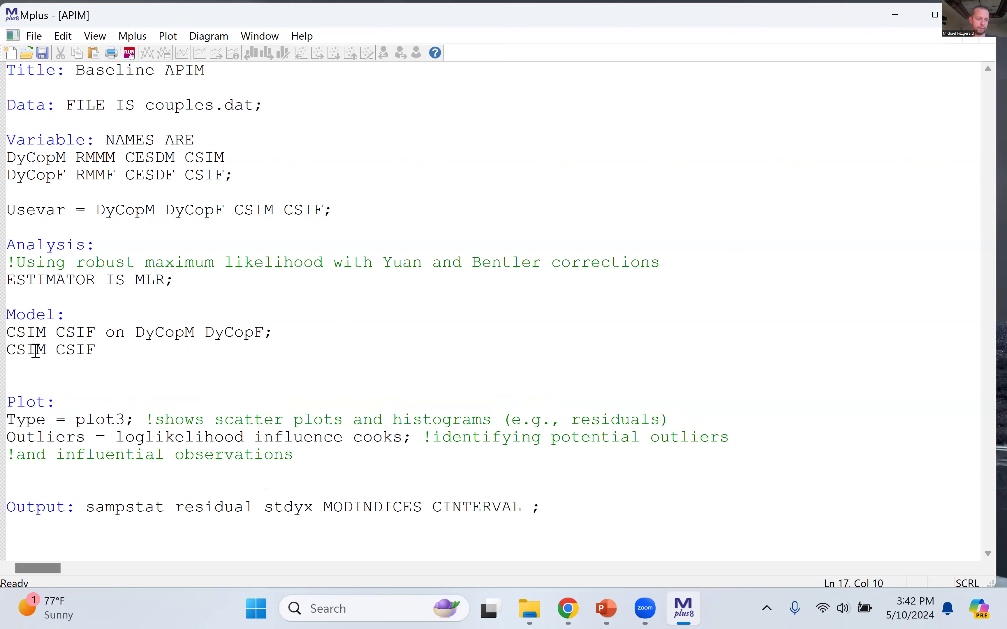
pyautogui.click(66, 349)
pyautogui.write('with')
pyautogui.click(187, 346)
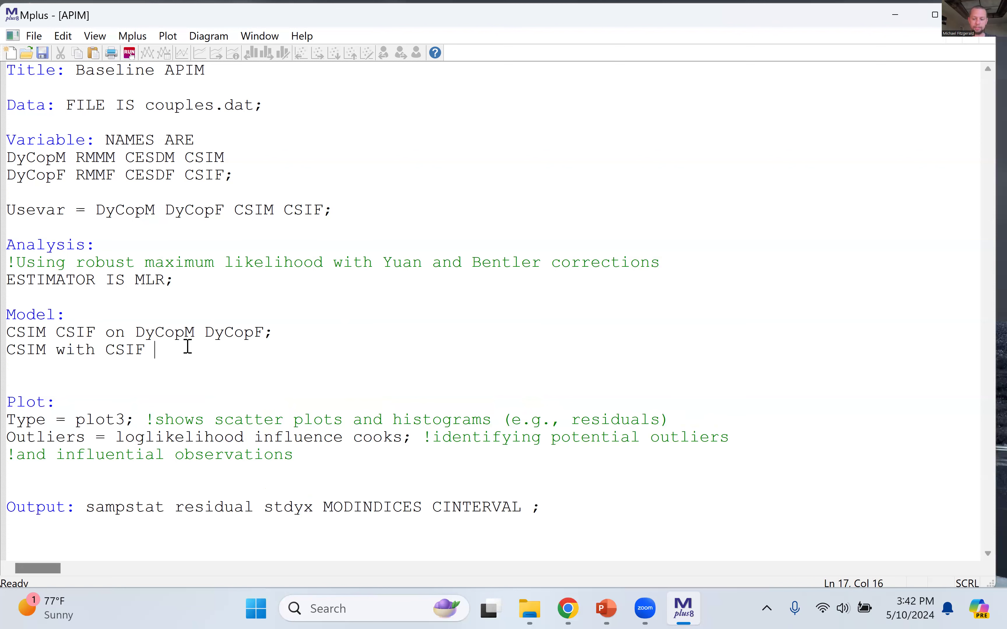
# Step: End the CSIM with CSIF statement with a semicolon and check the semicolon closing the regression statement
pyautogui.write("'")
pyautogui.click(112, 332)
pyautogui.click(67, 350)
pyautogui.click(180, 353)
pyautogui.press('BackSpace')
pyautogui.press('BackSpace')
pyautogui.press('BackSpace')
pyautogui.moveTo(264, 332); pyautogui.dragTo(283, 332)
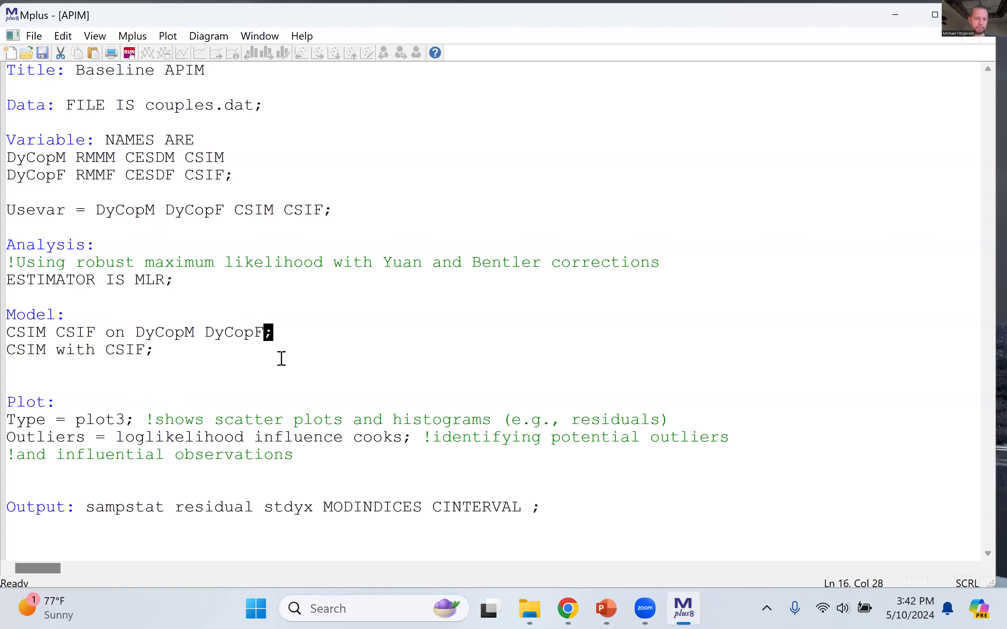
pyautogui.click(291, 333)
pyautogui.click(225, 355)
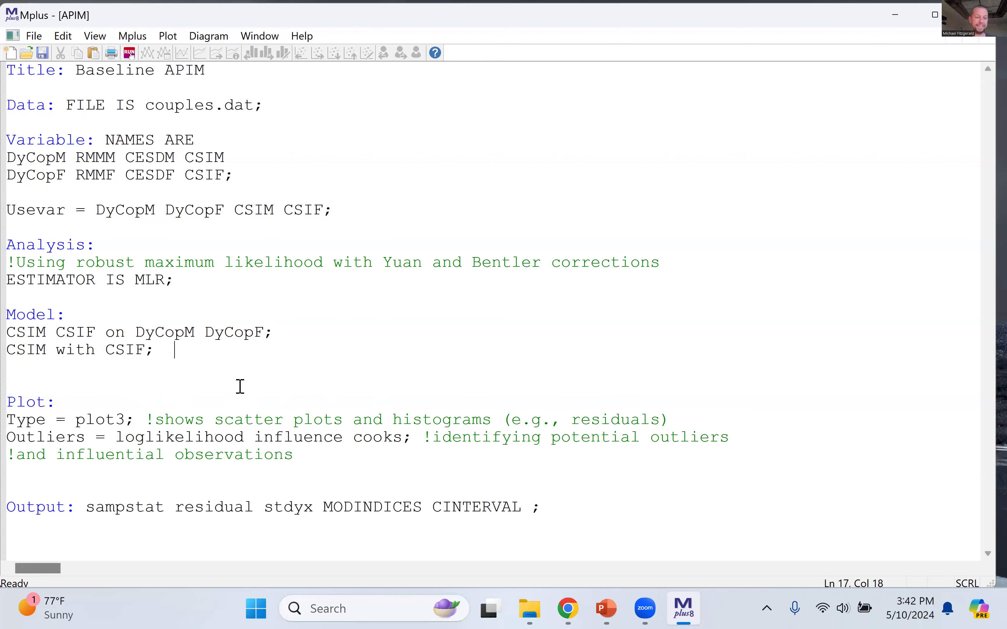
# Step: Add the predictor covariance statement DyCopM with DyCopF; below the outcome covariance and review both covariance statements
pyautogui.moveTo(137, 332); pyautogui.dragTo(277, 332)
pyautogui.hotkey('ctrl', 'c')
pyautogui.click(178, 345)
pyautogui.press('Return')
pyautogui.hotkey('ctrl', 'v')
pyautogui.click(78, 367)
pyautogui.write('wit')
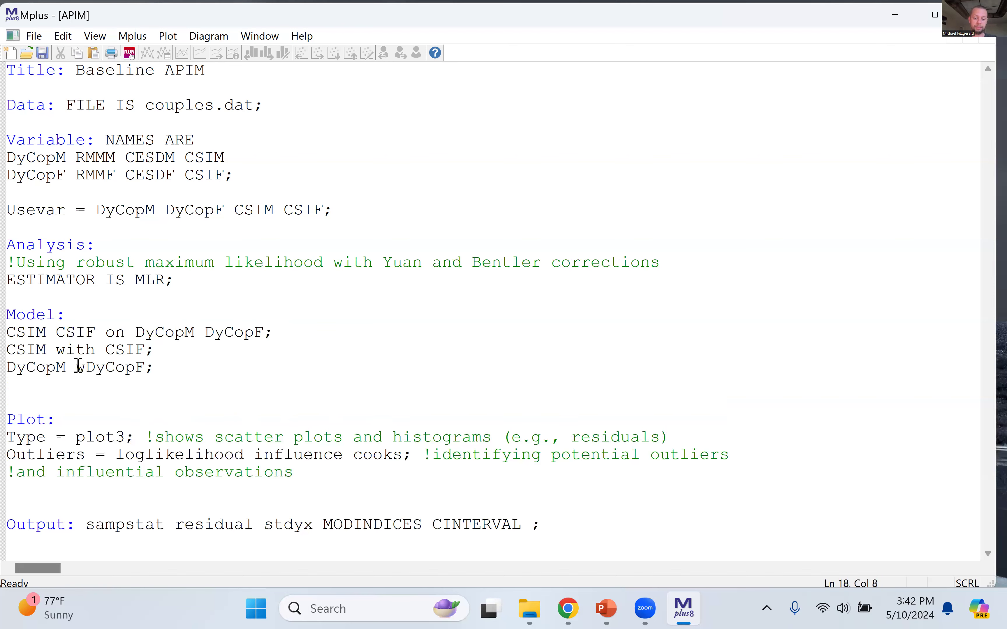
pyautogui.write('h')
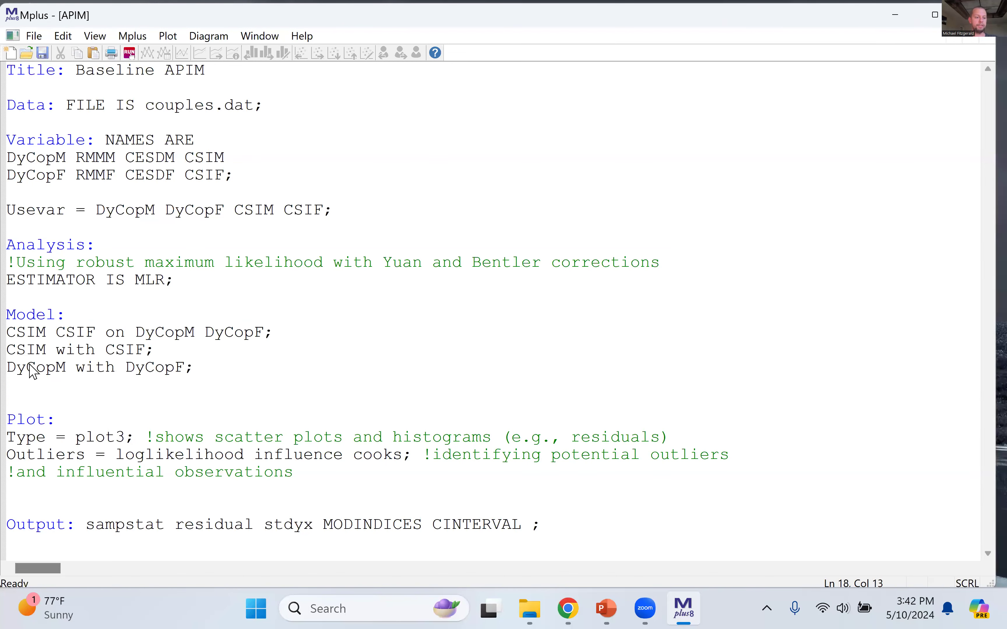
pyautogui.doubleClick(30, 368)
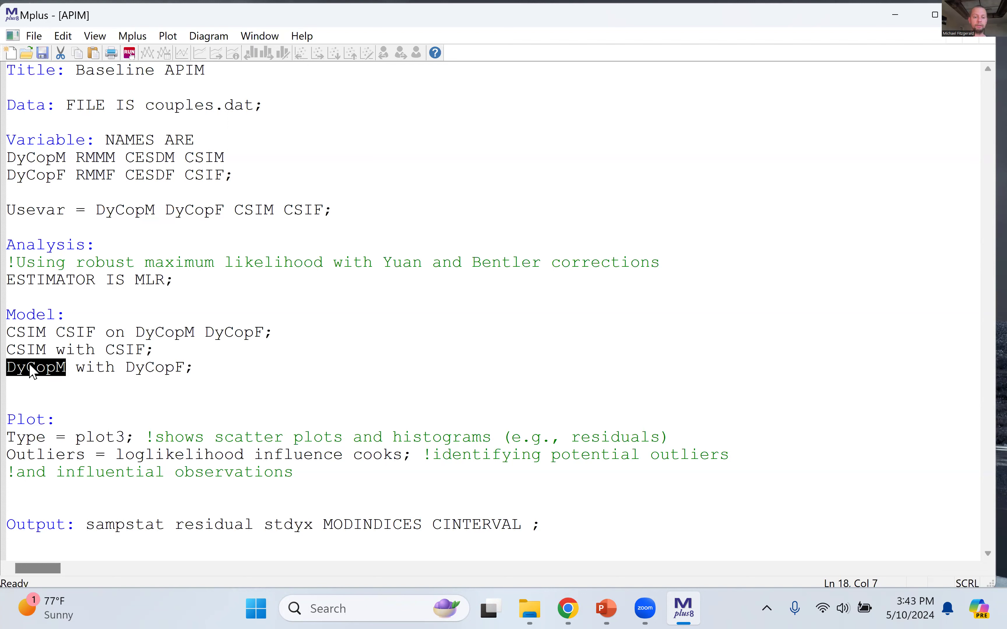
pyautogui.doubleClick(41, 349)
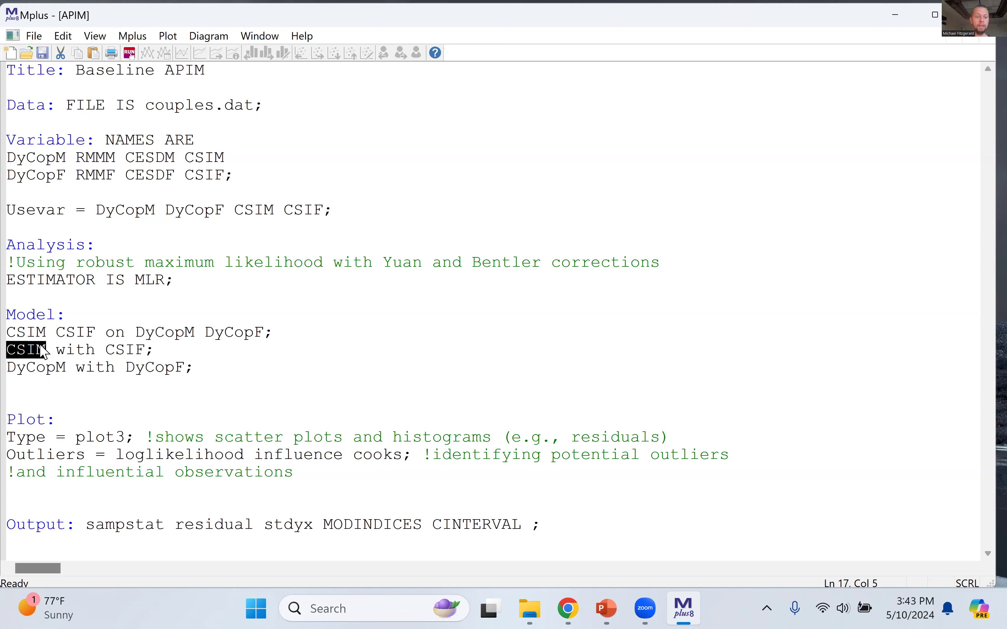
# Step: Enclose the three model statements in block comment markers, with !* on the line above and *! on the line below
pyautogui.click(84, 318)
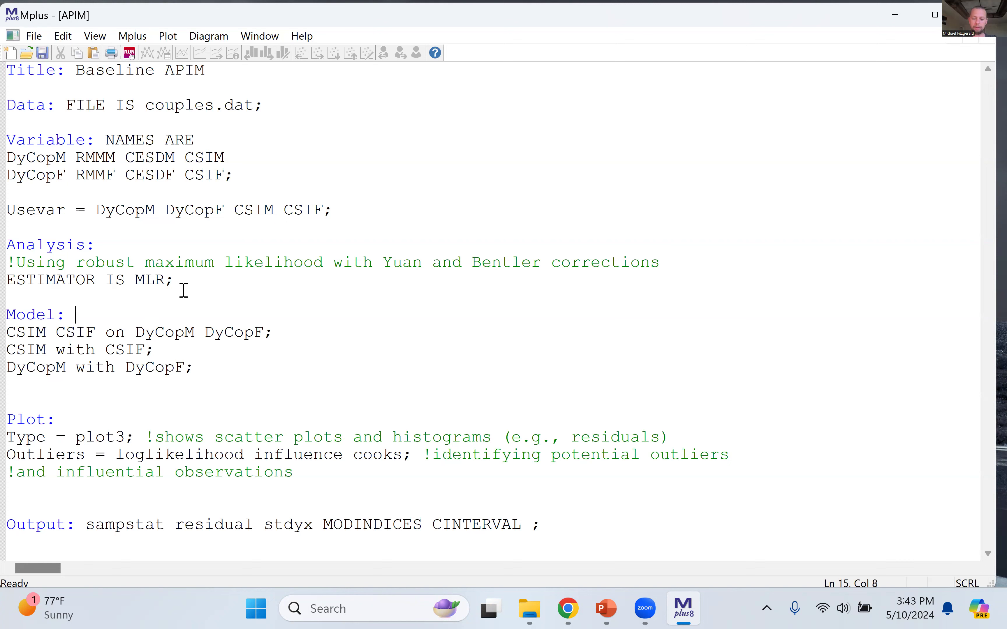
pyautogui.press('Return')
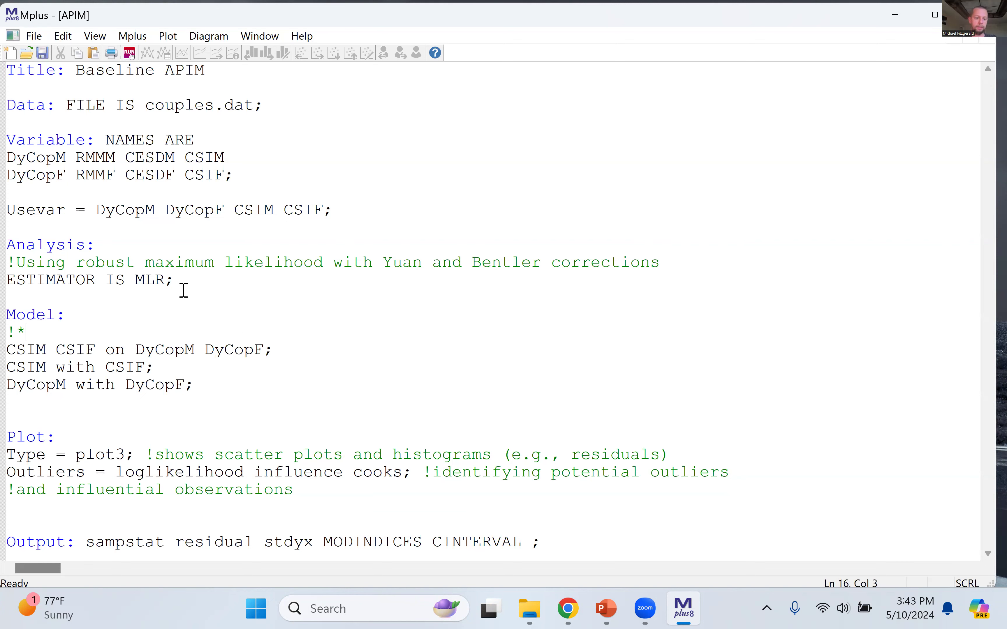
pyautogui.click(246, 385)
pyautogui.press('Return')
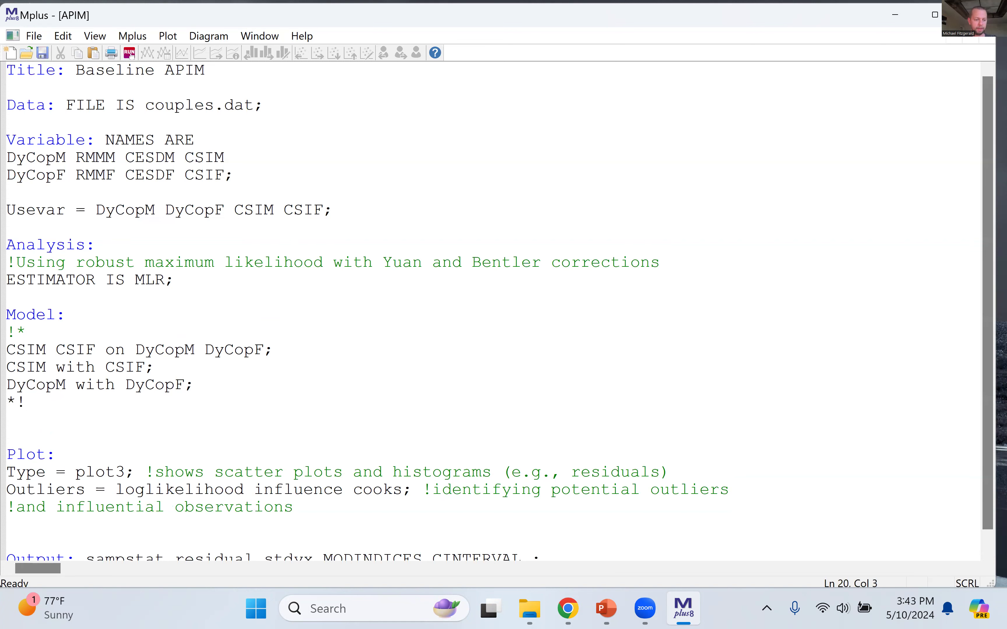
pyautogui.moveTo(9, 334); pyautogui.dragTo(130, 406)
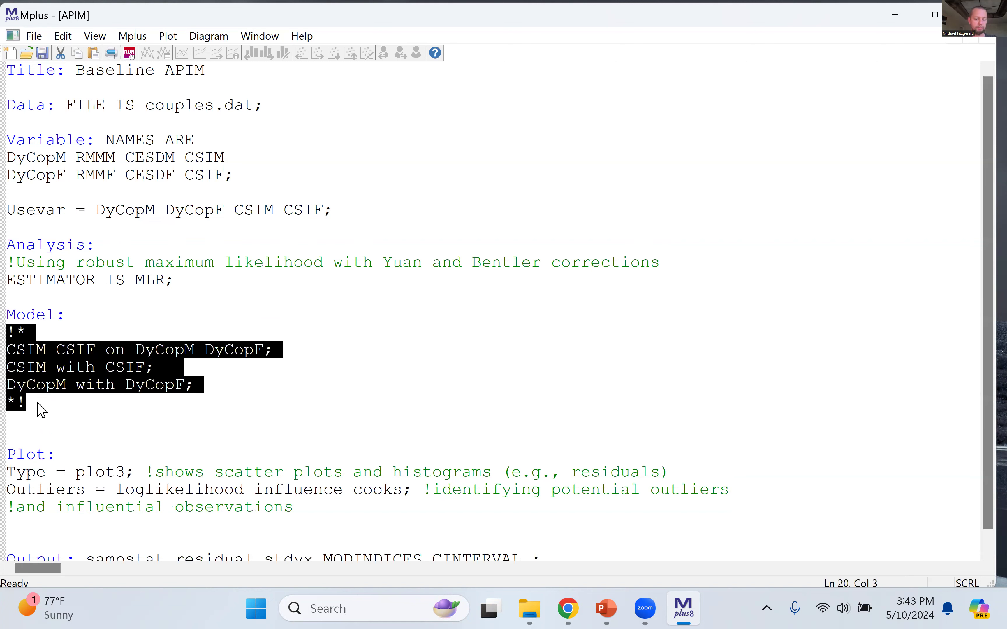
pyautogui.click(42, 410)
pyautogui.moveTo(7, 350); pyautogui.dragTo(206, 390)
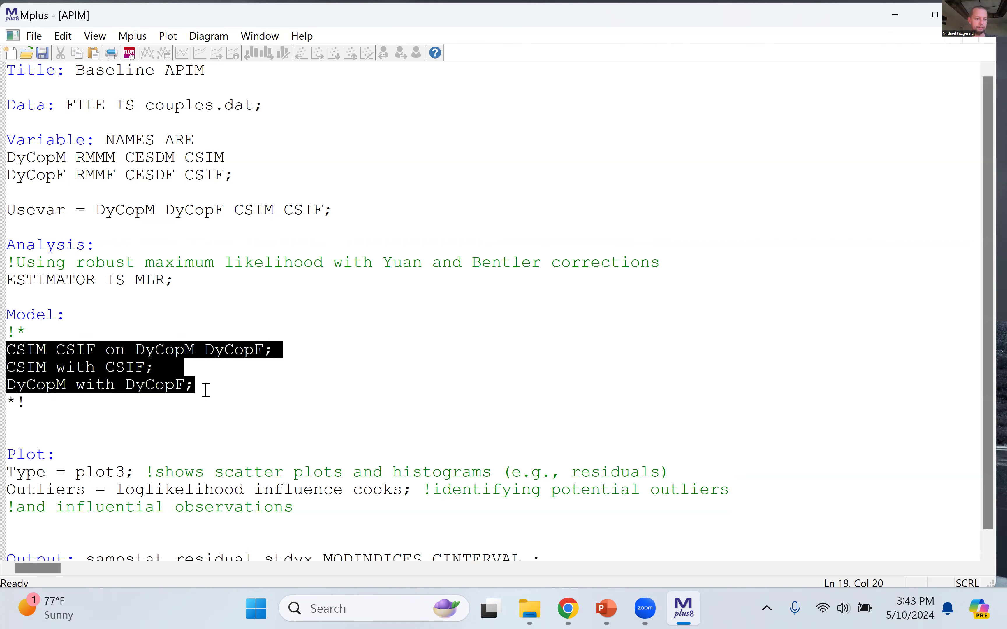
pyautogui.click(31, 402)
pyautogui.hotkey('shift', 'Home')
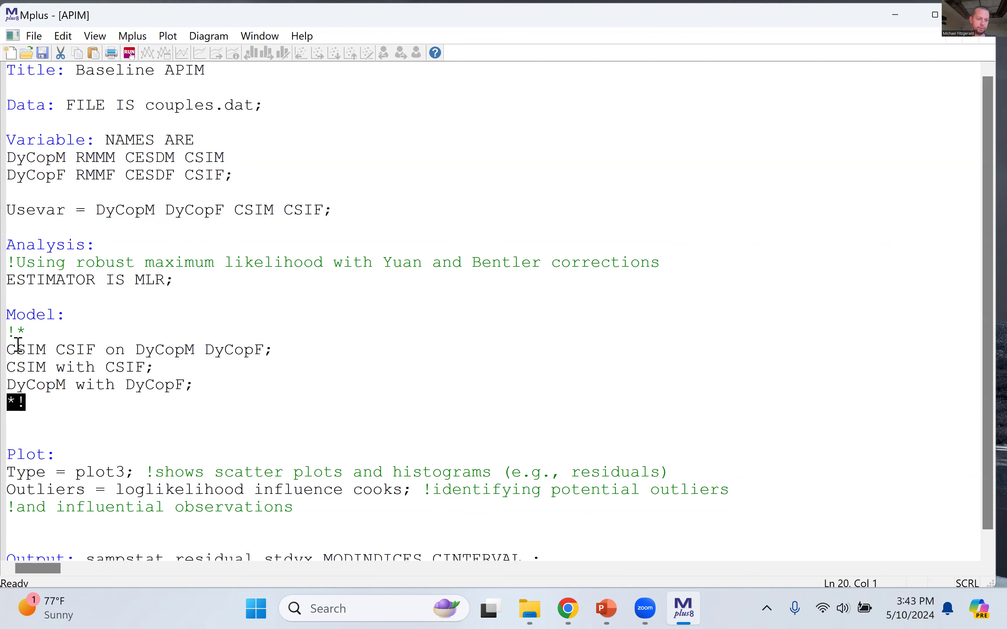
# Step: Below the comment block, leave a blank line and write a separate regression statement for CSIM on the DyCopM predictor
pyautogui.click(71, 402)
pyautogui.scroll(-1, 147, 424)
pyautogui.press('Return')
pyautogui.press('Return')
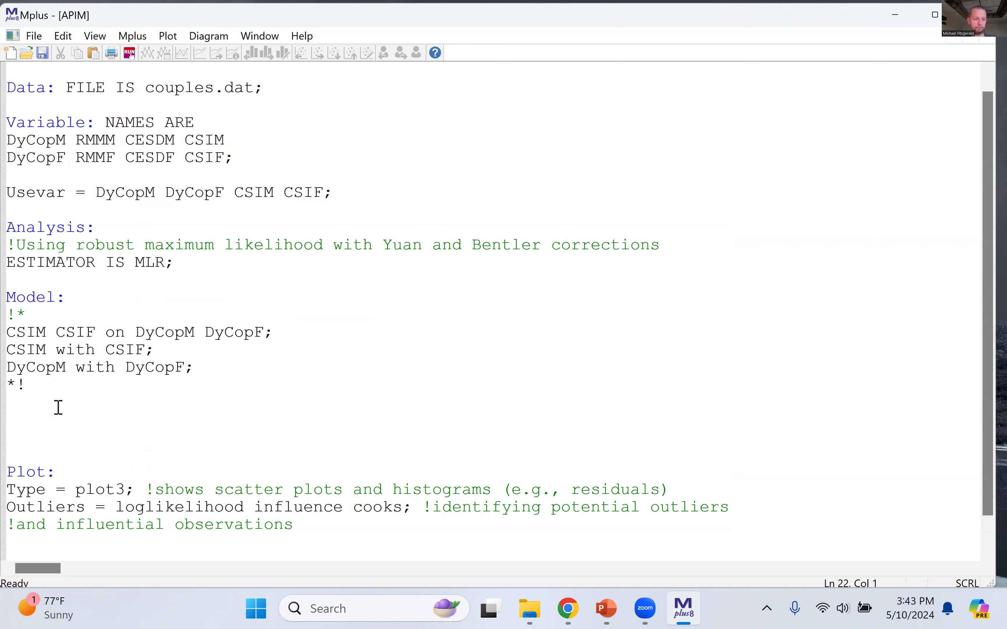
pyautogui.write('CSIM on DcCopM')
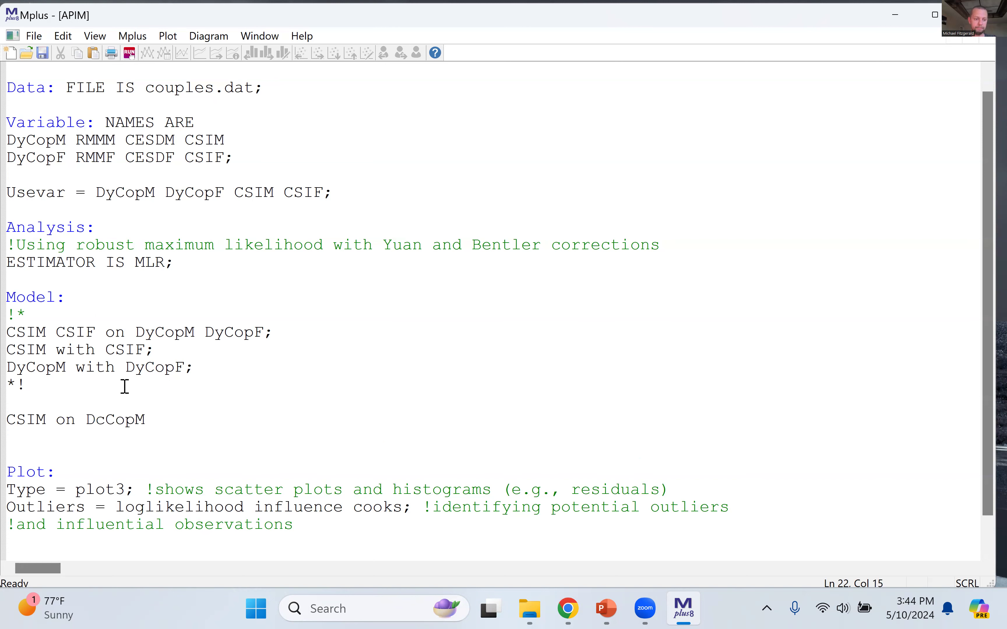
pyautogui.write(';')
# Step: Add the statement CSIF on DyCopM; on the next line and correct the predictor's spelling in the CSIM statement to DyCopM
pyautogui.press('Return')
pyautogui.write('CSIF on')
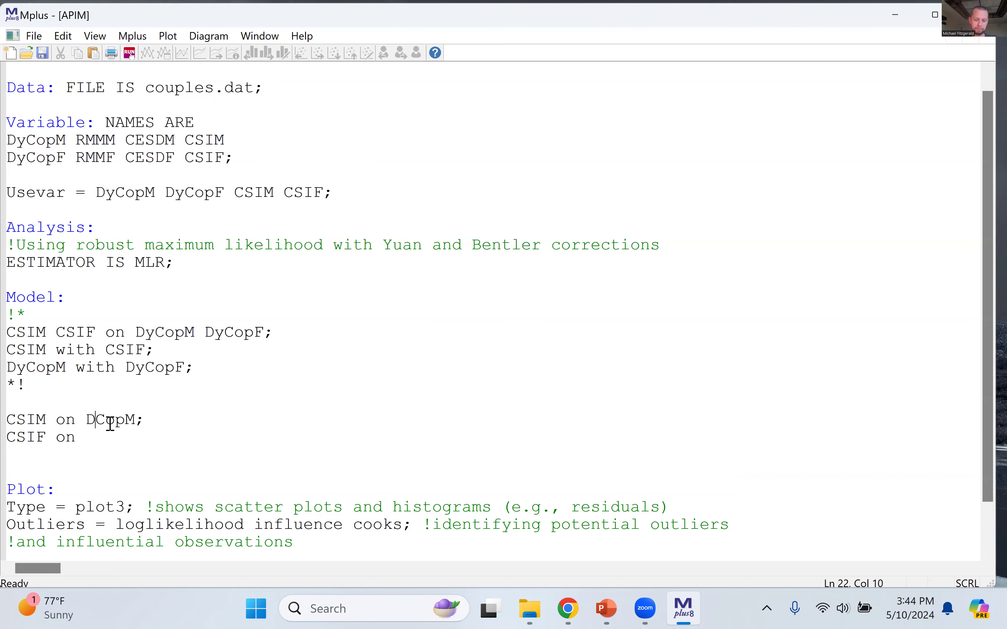
pyautogui.write('D')
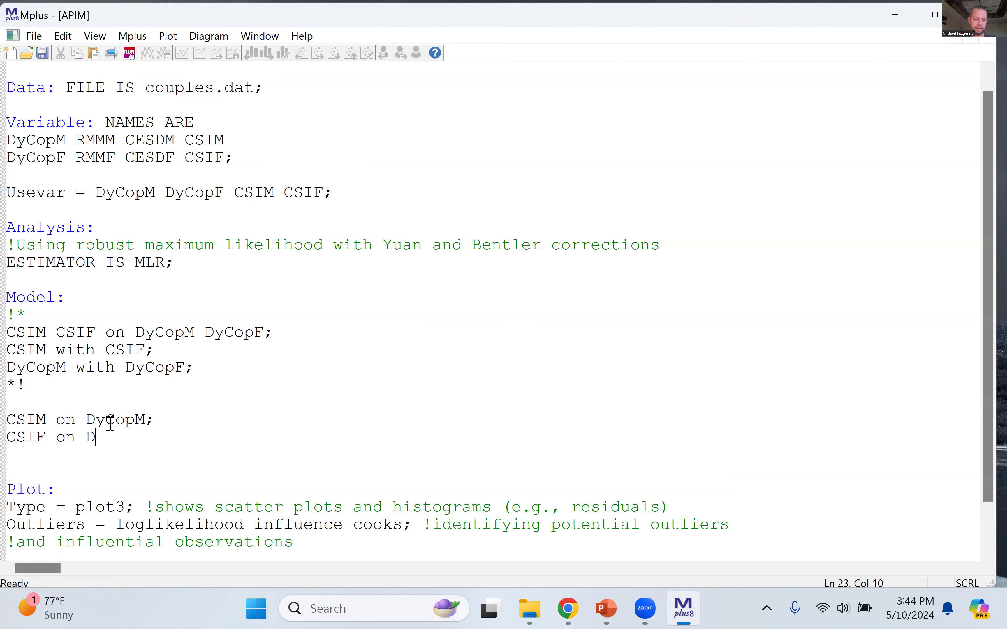
pyautogui.write('yCopM;')
pyautogui.moveTo(162, 417); pyautogui.dragTo(7, 420)
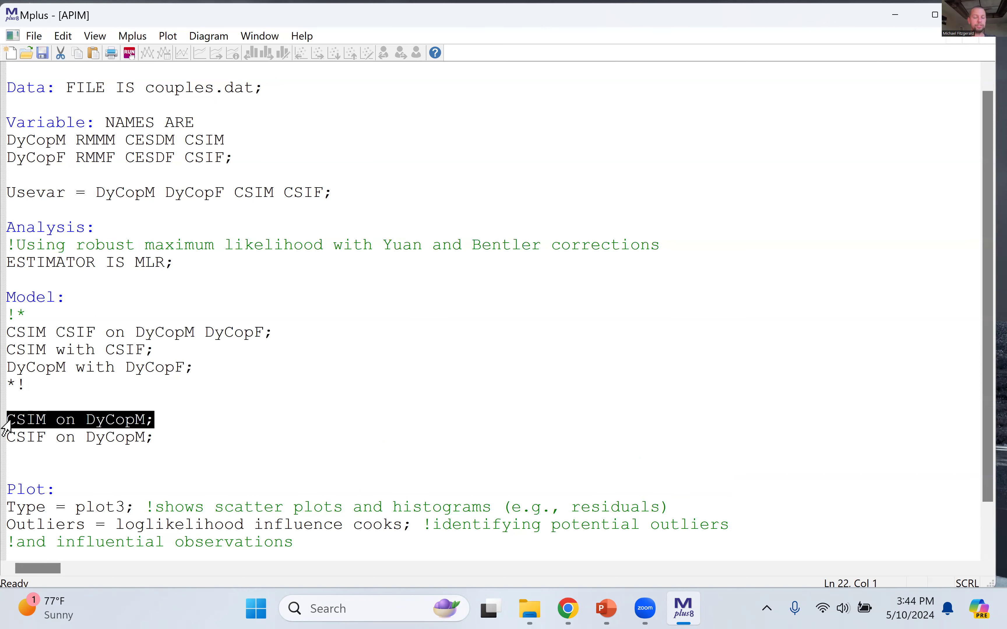
pyautogui.click(183, 424)
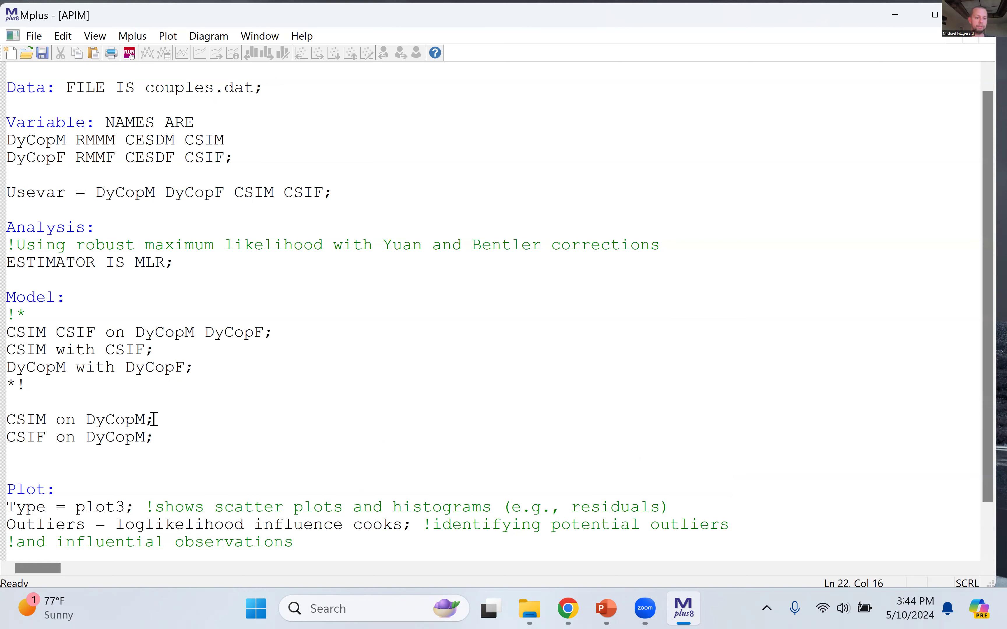
# Step: Review the CSIM and CSIF regression statements that share the DyCopM predictor
pyautogui.moveTo(157, 439); pyautogui.dragTo(6, 438)
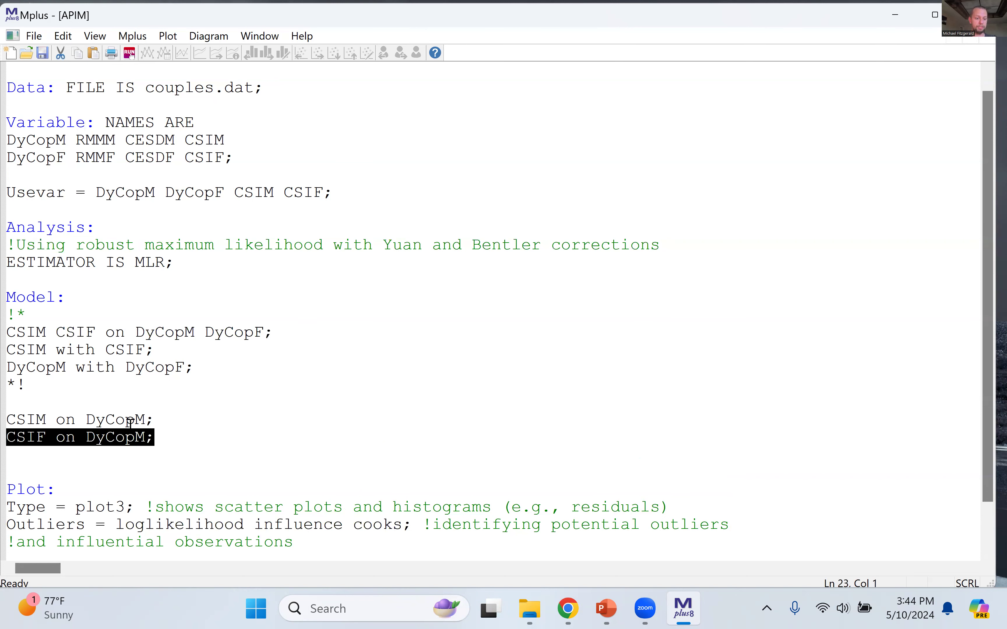
pyautogui.click(100, 433)
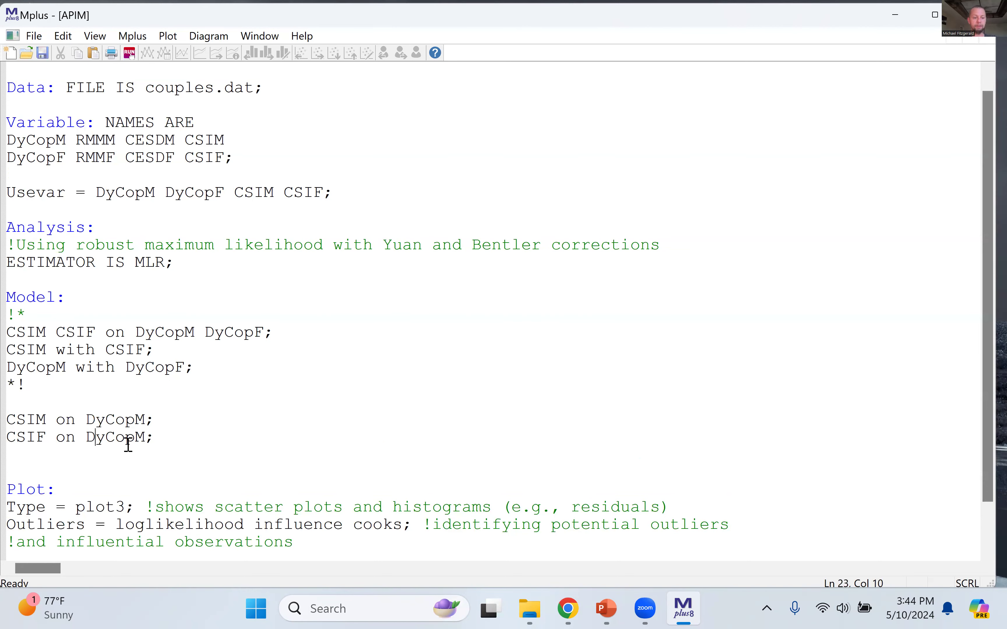
pyautogui.click(164, 439)
pyautogui.click(115, 420)
pyautogui.doubleClick(131, 422)
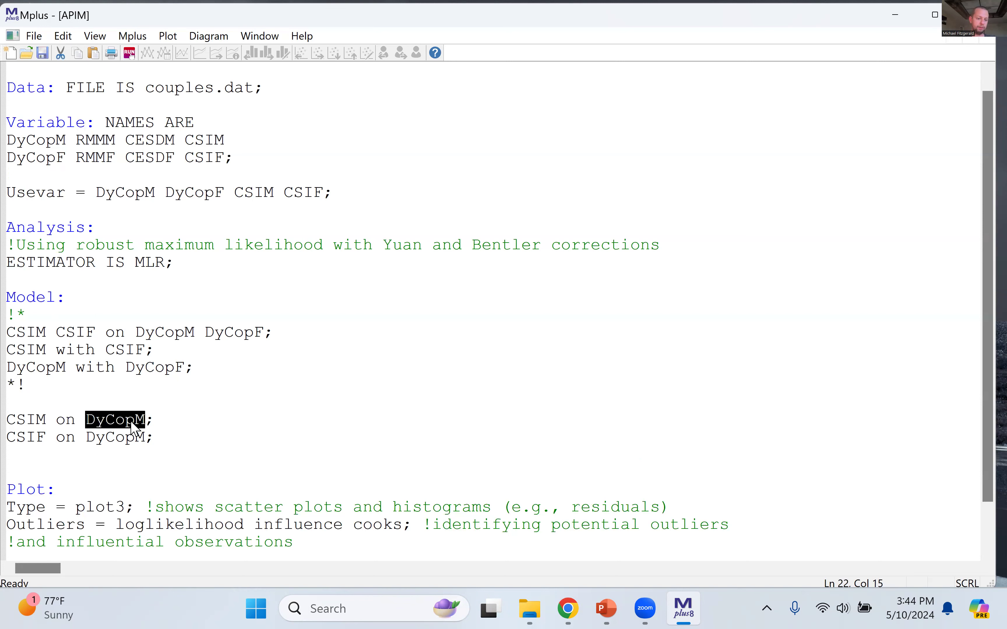
pyautogui.doubleClick(125, 437)
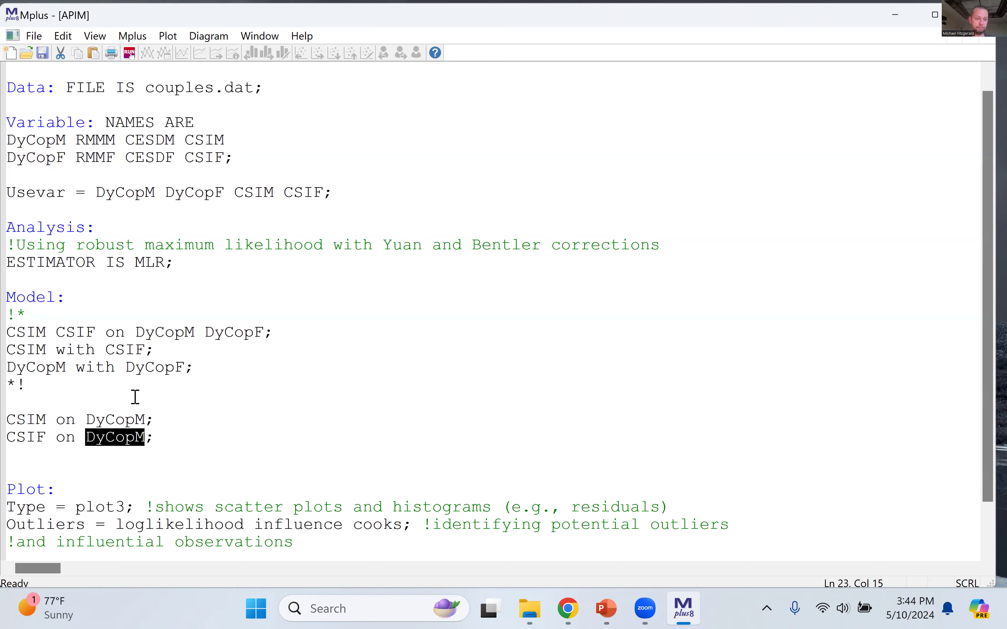
# Step: Add the regression statement CSIM on DyCopF; on a new line below the CSIF on DyCopM statement
pyautogui.click(164, 438)
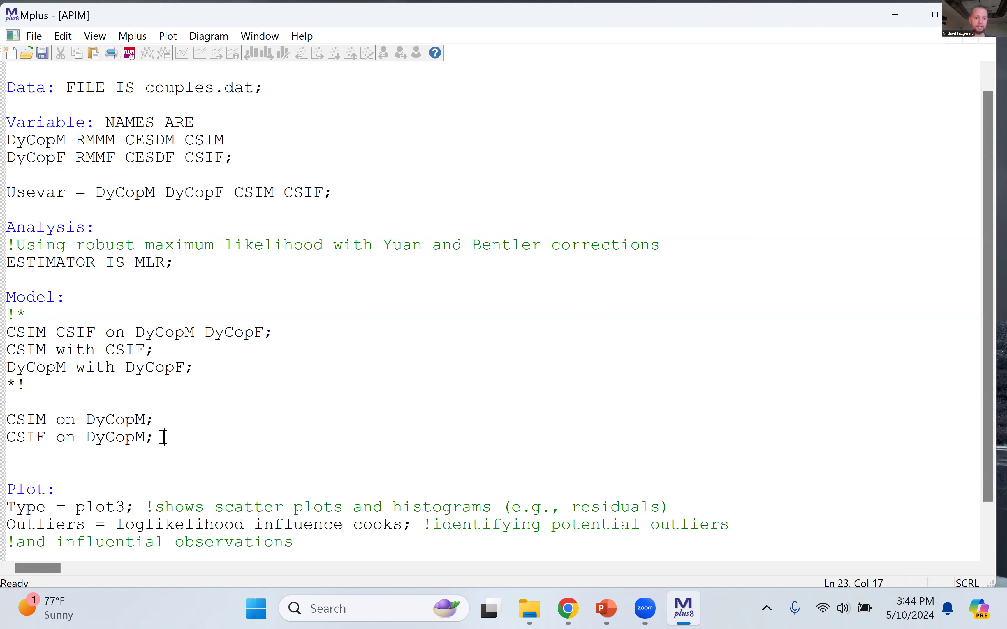
pyautogui.press('Return')
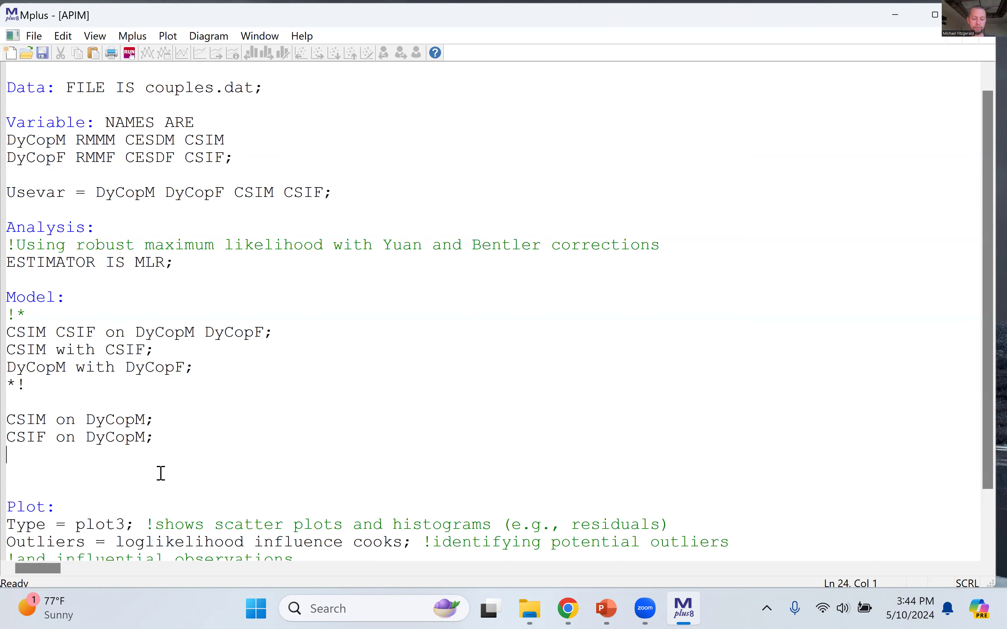
pyautogui.write('M on ')
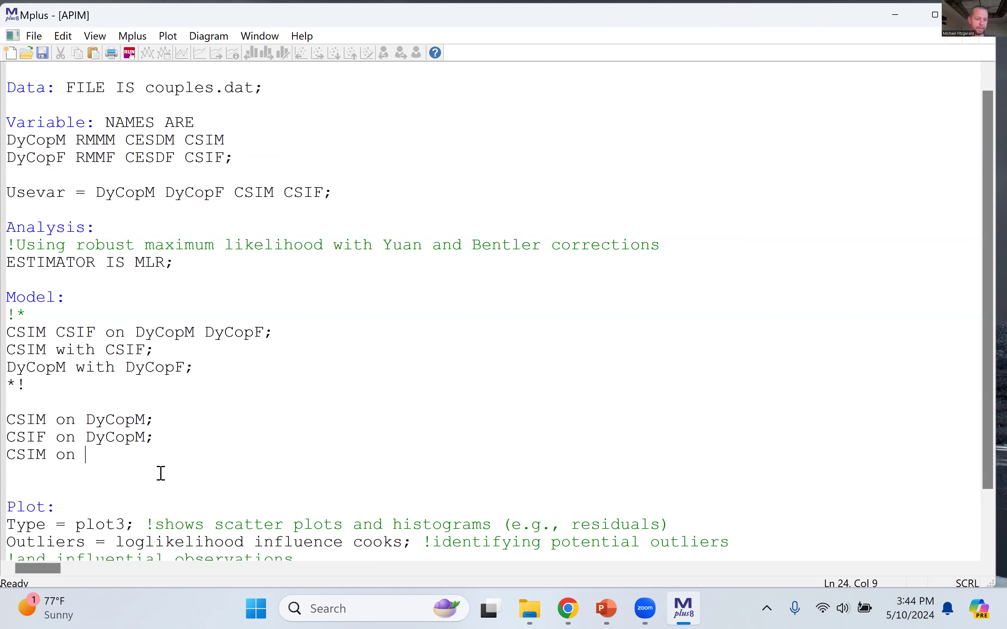
pyautogui.write('DyCopF')
pyautogui.moveTo(166, 457); pyautogui.dragTo(13, 456)
pyautogui.click(270, 463)
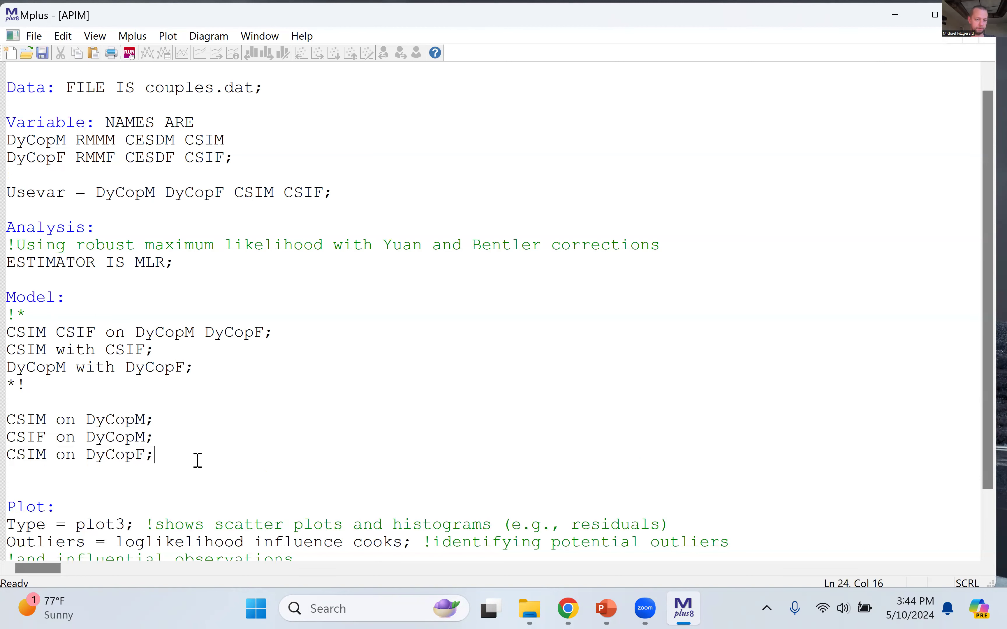
# Step: Add a fourth regression statement, CSIF on DyCopF;, on the line below CSIM on DyCopF
pyautogui.press('Return')
pyautogui.write('CSIM')
pyautogui.press('BackSpace')
pyautogui.write('F on Dc')
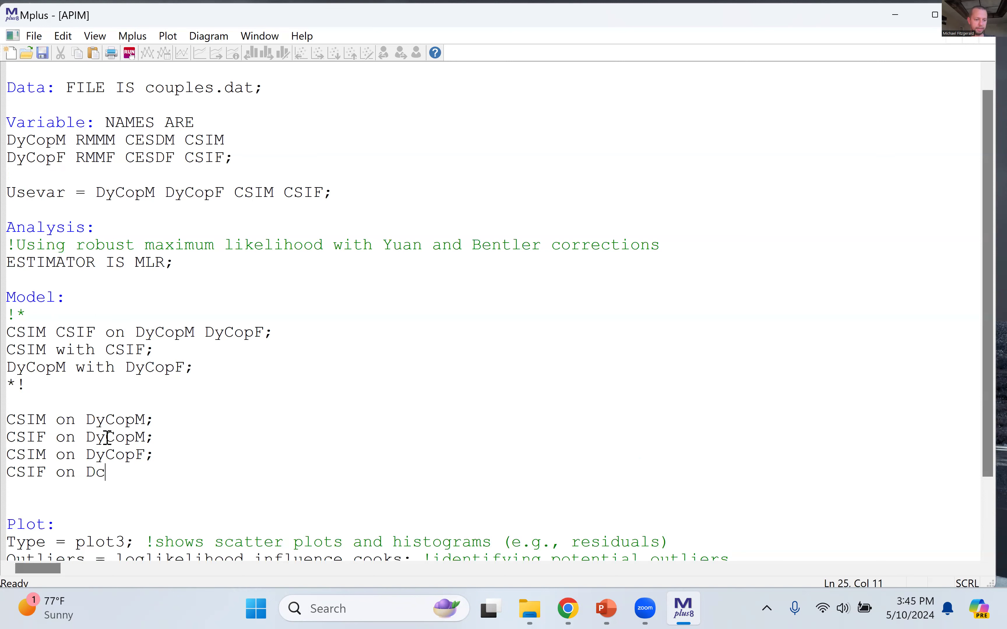
pyautogui.press('BackSpace')
pyautogui.write('yCopM;')
pyautogui.press('BackSpace')
pyautogui.write('F')
pyautogui.click(131, 487)
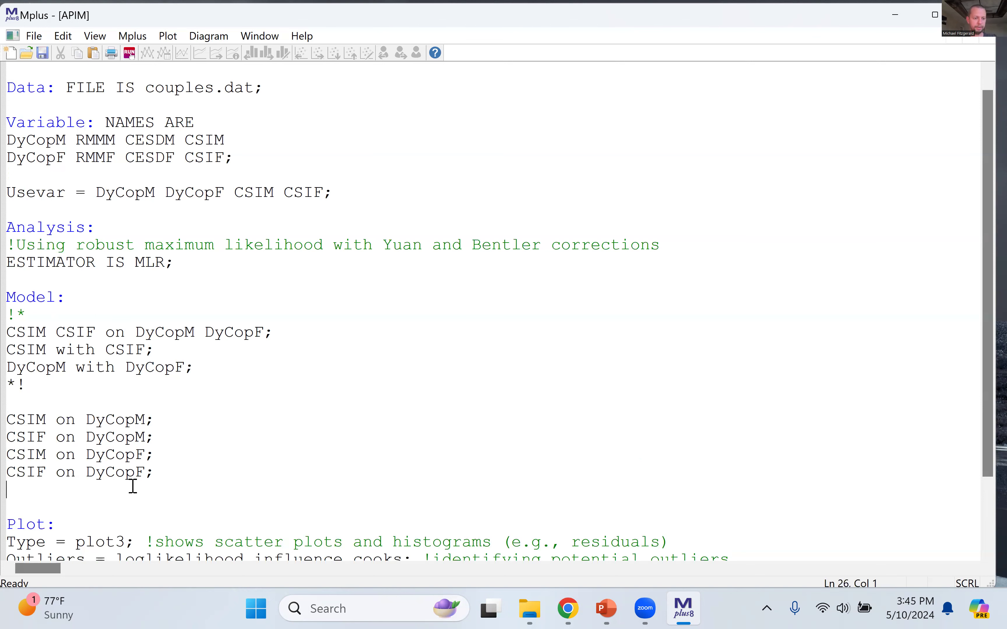
# Step: Copy the outcome and predictor covariance statements from the comment block and paste them below the four regressions, separated by a blank line
pyautogui.moveTo(162, 470); pyautogui.dragTo(3, 420)
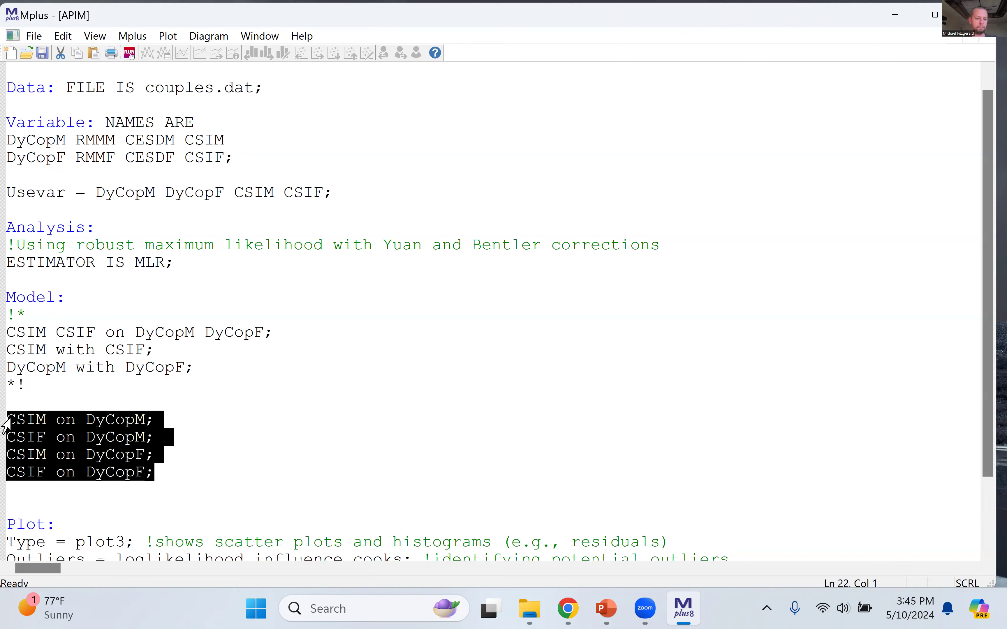
pyautogui.click(187, 420)
pyautogui.scroll(-2, 189, 424)
pyautogui.click(209, 280)
pyautogui.moveTo(209, 280); pyautogui.dragTo(6, 270)
pyautogui.hotkey('ctrl', 'c')
pyautogui.click(174, 387)
pyautogui.press('Return')
pyautogui.press('Return')
pyautogui.hotkey('ctrl', 'v')
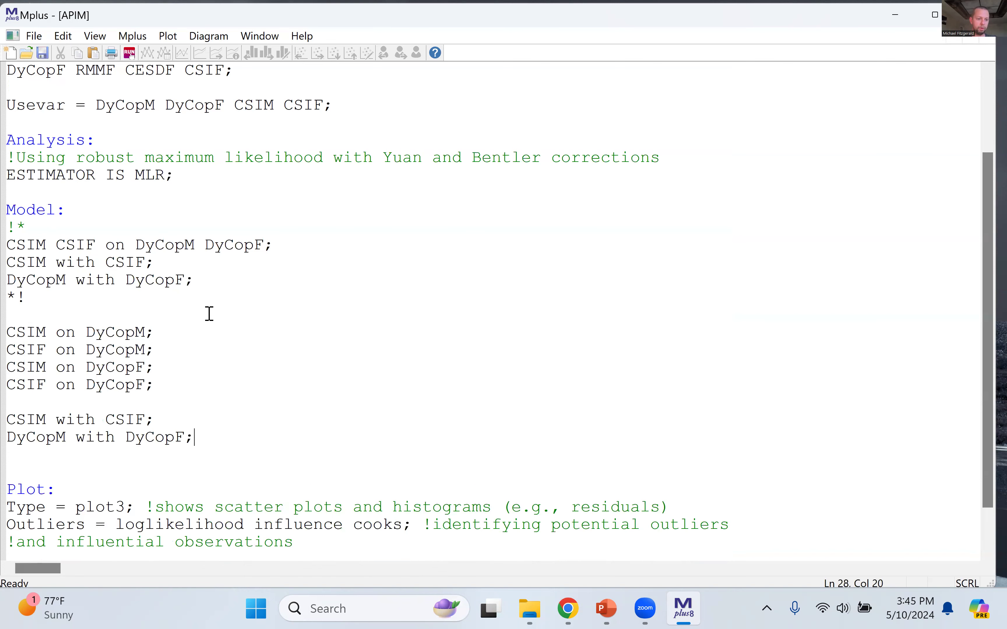
# Step: Compare the compact model statements in the comment block with the separate-path regression and covariance statements below it
pyautogui.keyDown('shift'); pyautogui.click(15, 339); pyautogui.keyUp('shift')
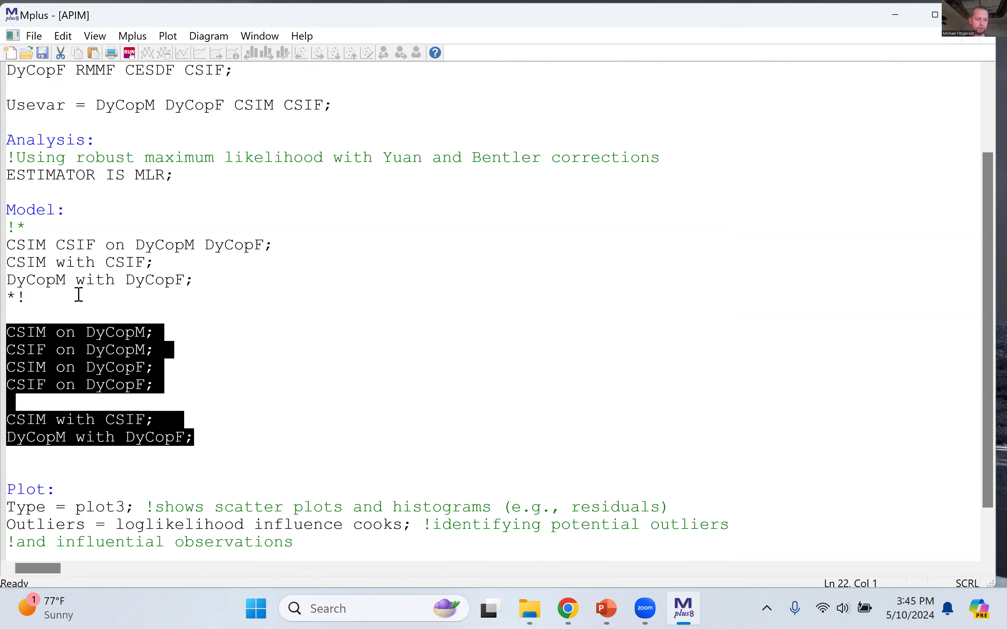
pyautogui.moveTo(28, 296); pyautogui.dragTo(7, 228)
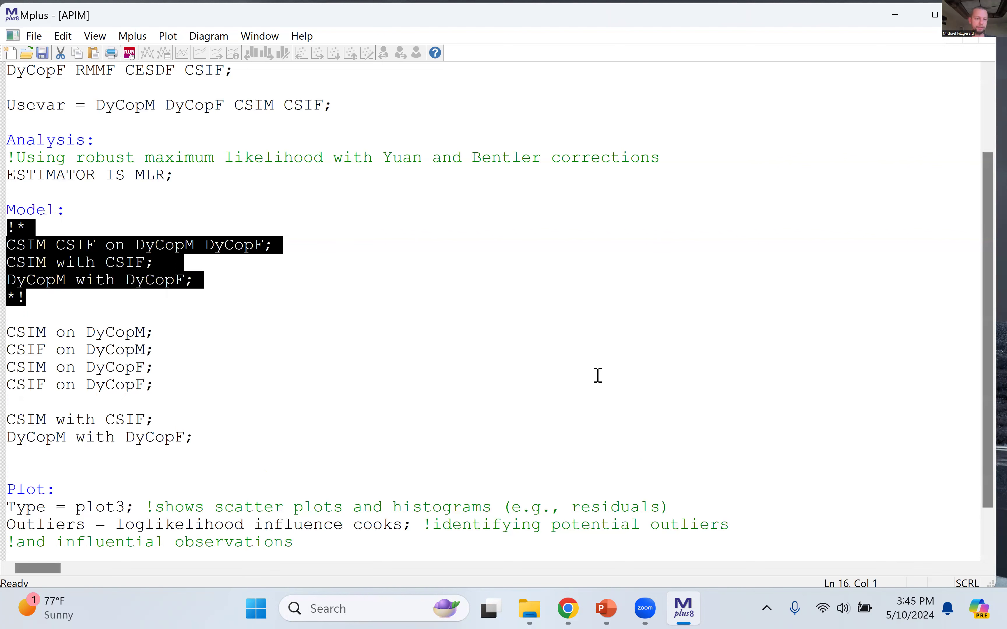
pyautogui.click(278, 312)
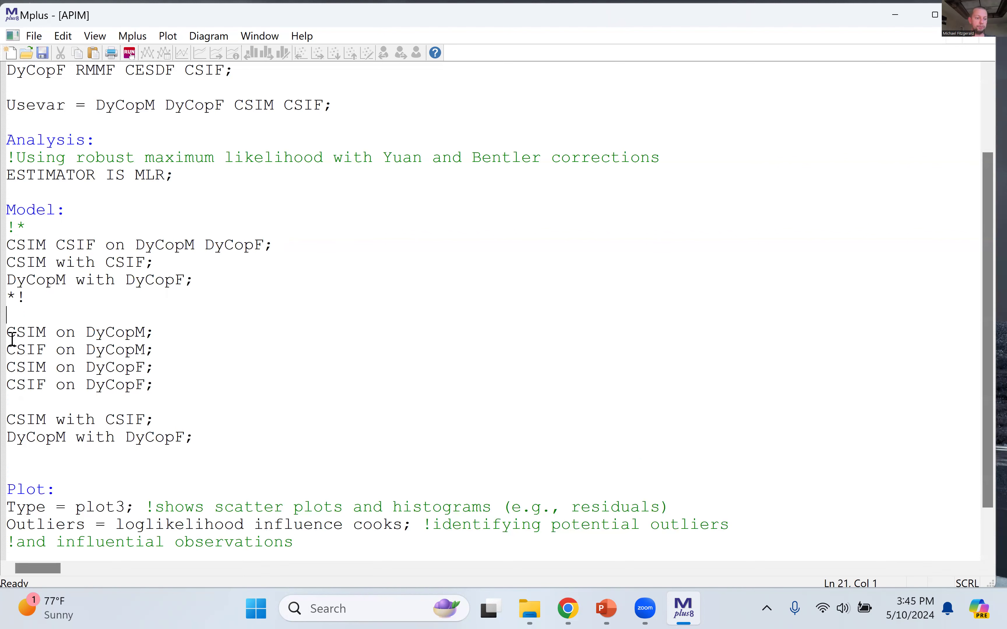
pyautogui.moveTo(9, 333); pyautogui.dragTo(231, 441)
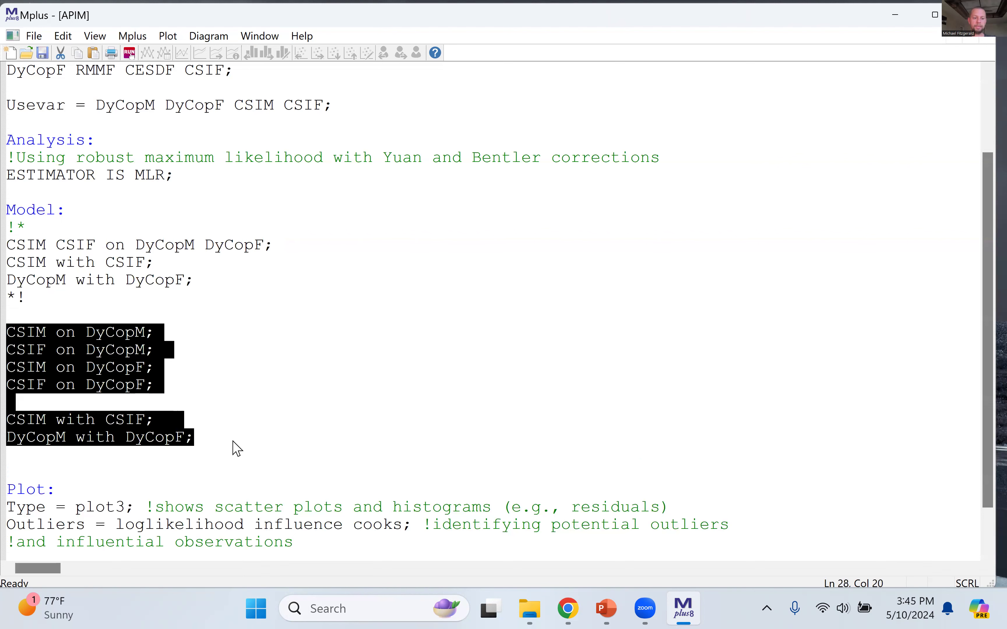
pyautogui.click(232, 442)
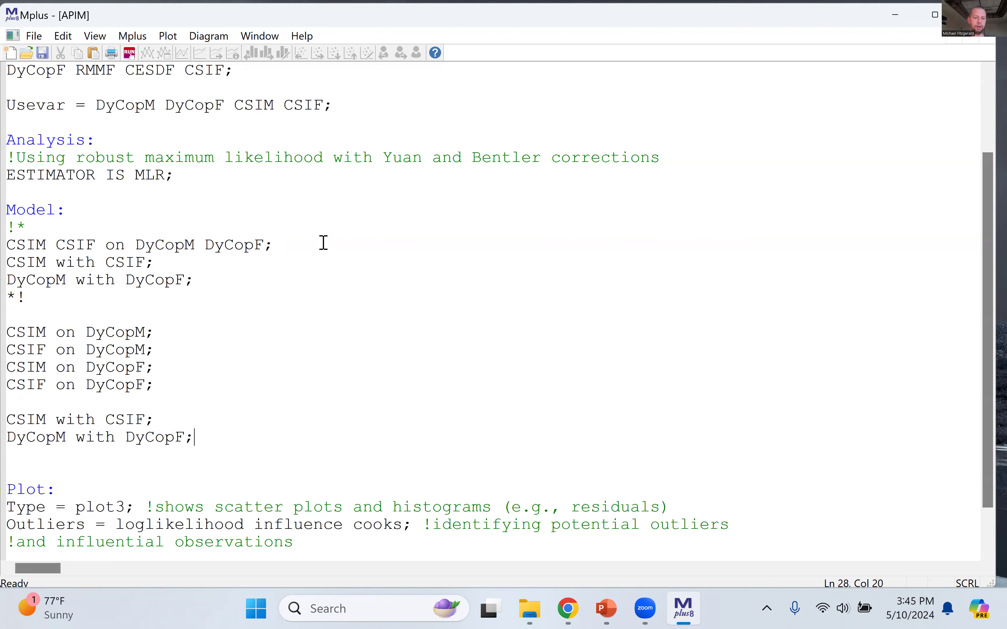
pyautogui.click(7, 337)
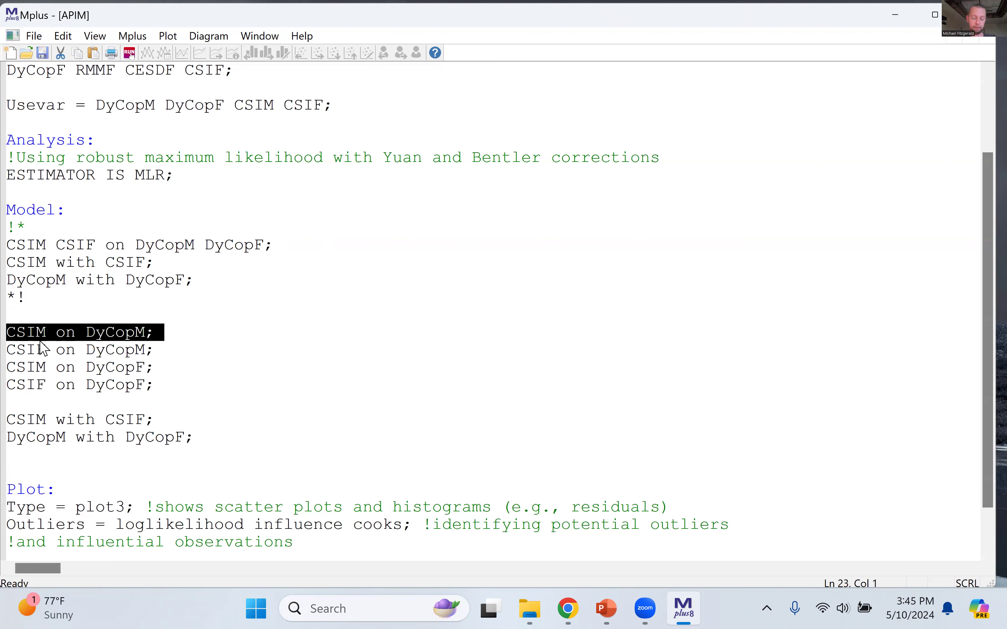
pyautogui.click(273, 418)
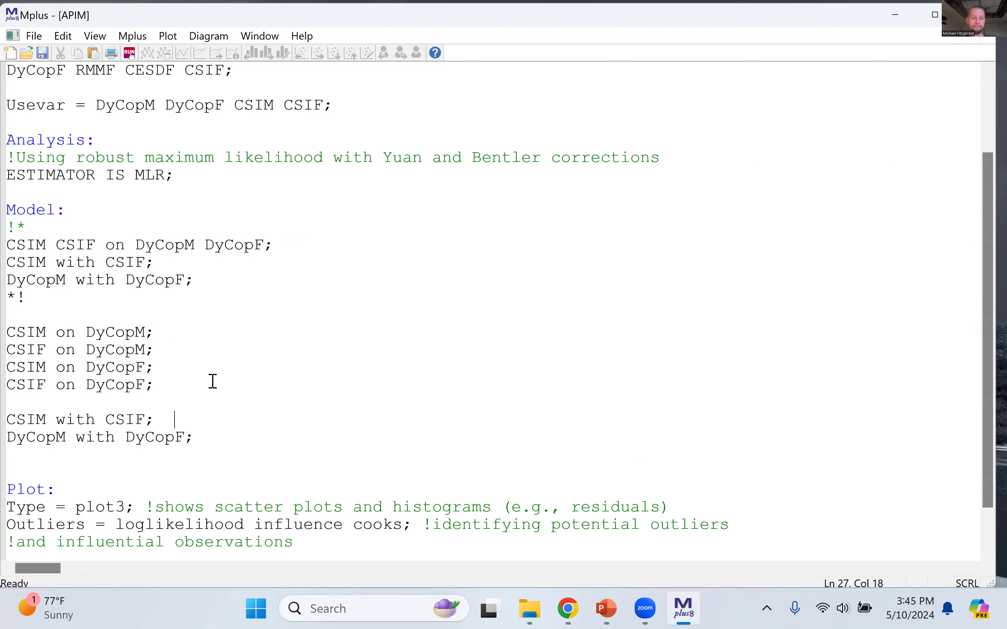
# Step: Delete the compact model block with its comment markers and the blank line left under the Model heading
pyautogui.click(209, 436)
pyautogui.moveTo(13, 224); pyautogui.dragTo(125, 318)
pyautogui.press('BackSpace')
pyautogui.press('BackSpace')
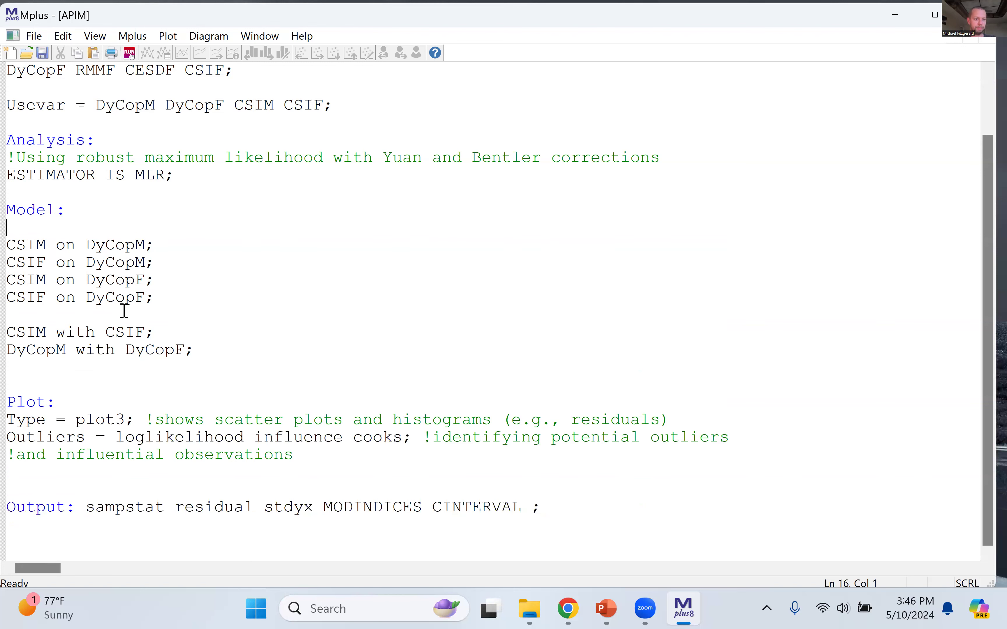
pyautogui.click(190, 276)
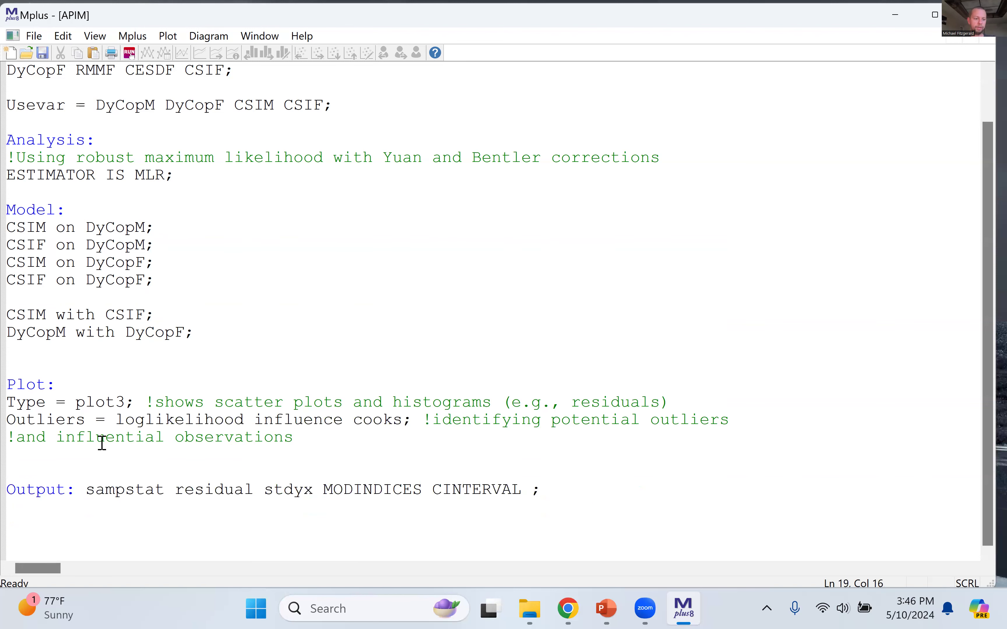
# Step: Review the Plot section's type and outlier settings and remove one extra blank line above the Output section
pyautogui.moveTo(14, 403); pyautogui.dragTo(142, 404)
pyautogui.click(237, 403)
pyautogui.click(10, 387)
pyautogui.keyDown('shift'); pyautogui.click(400, 454); pyautogui.keyUp('shift')
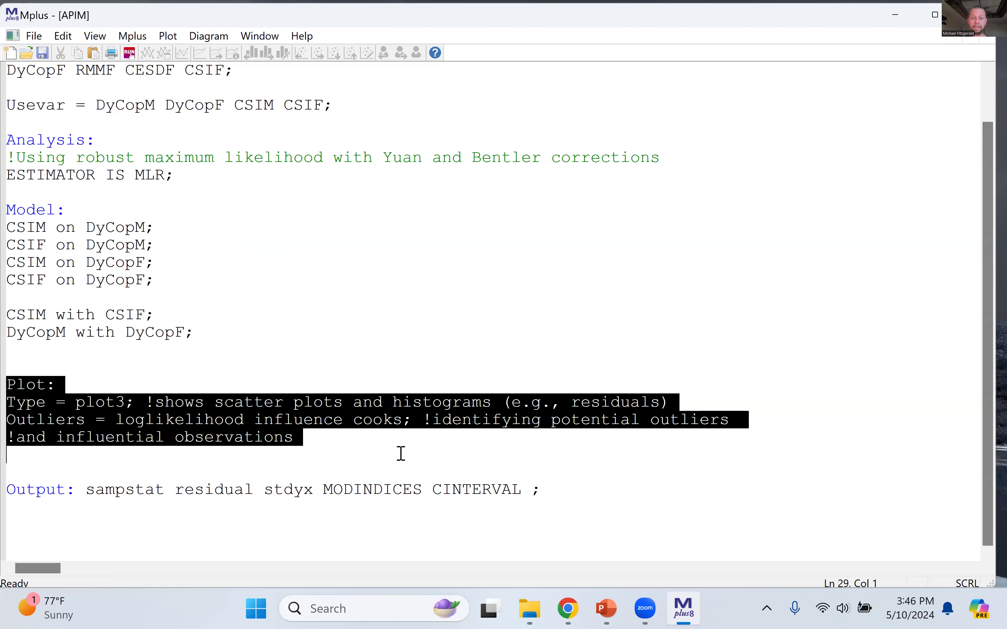
pyautogui.click(372, 455)
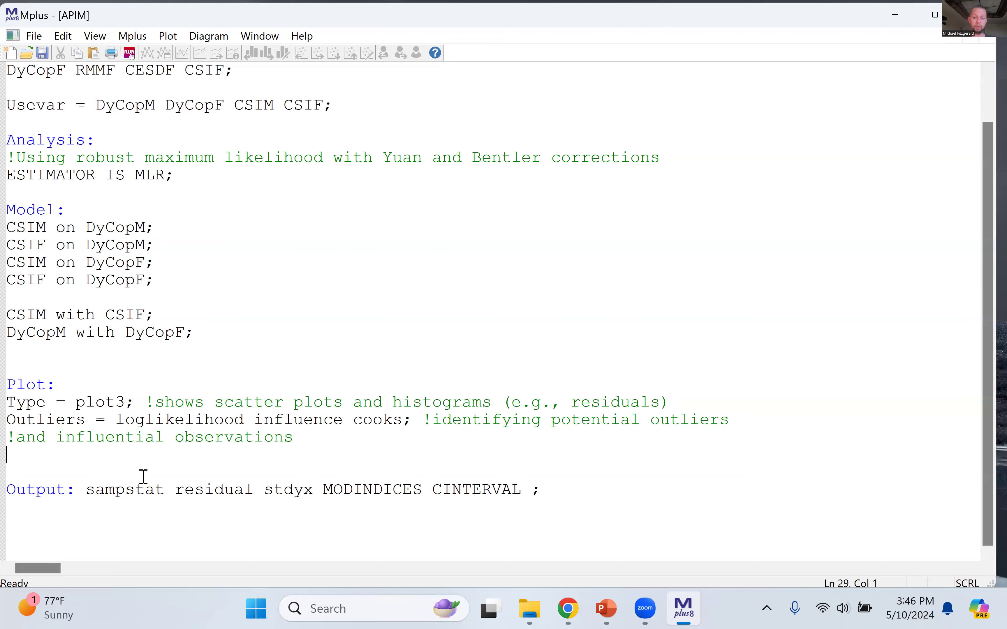
pyautogui.press('BackSpace')
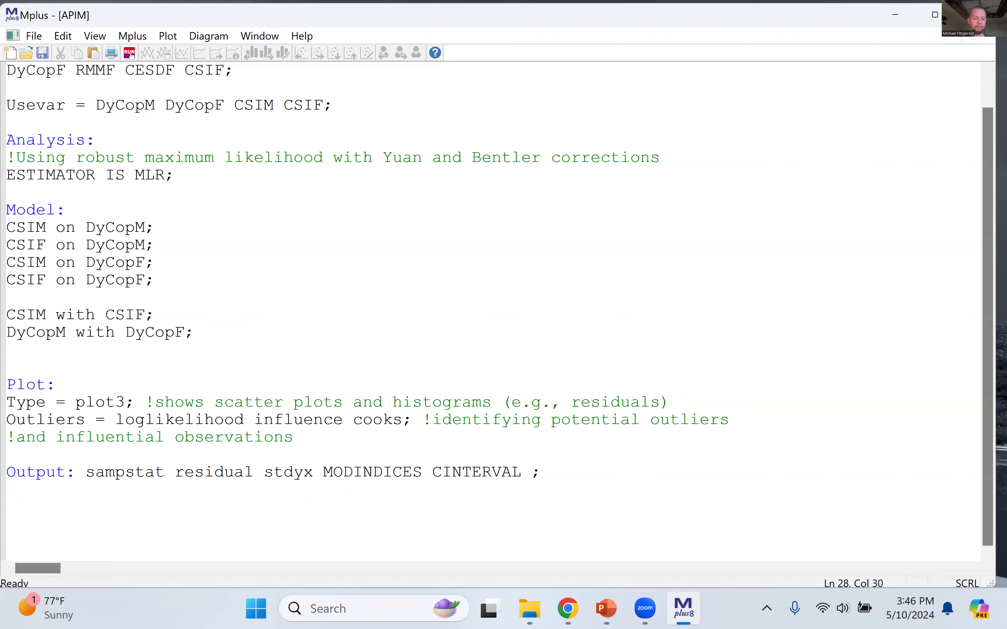
# Step: Examine the Output line's requested options, focusing on sampstat, residual and stdyx
pyautogui.moveTo(9, 472); pyautogui.dragTo(558, 462)
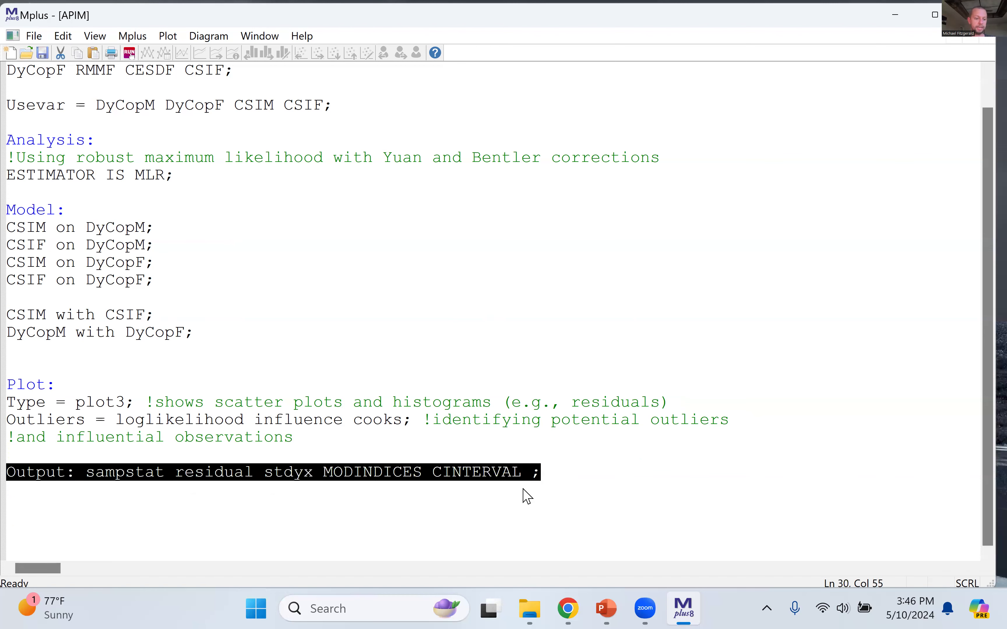
pyautogui.click(95, 474)
pyautogui.click(140, 475)
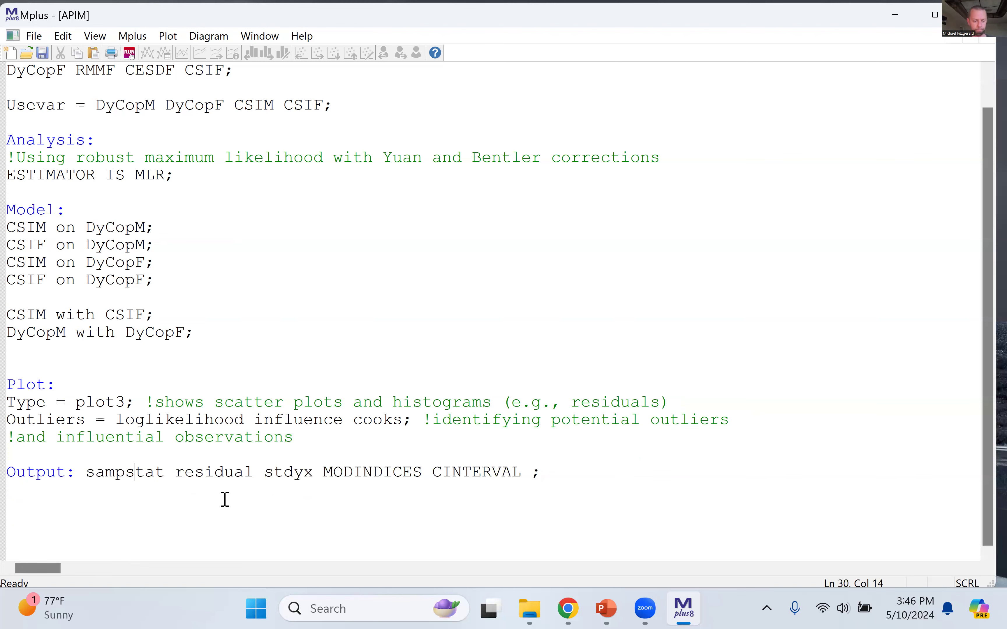
pyautogui.click(210, 458)
pyautogui.doubleClick(212, 472)
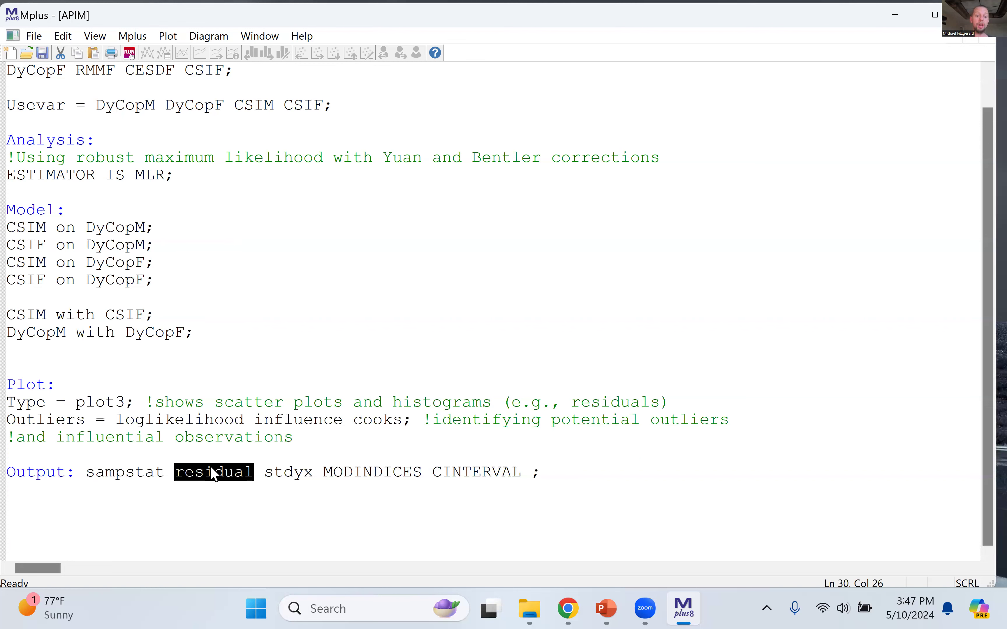
pyautogui.click(389, 513)
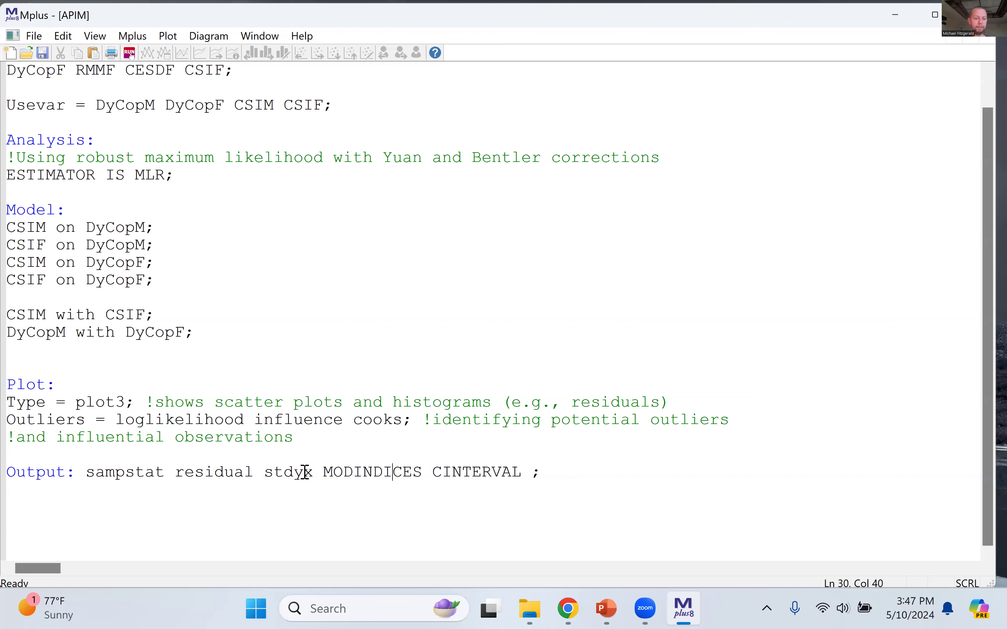
pyautogui.click(272, 477)
pyautogui.moveTo(265, 471); pyautogui.dragTo(313, 479)
pyautogui.click(296, 474)
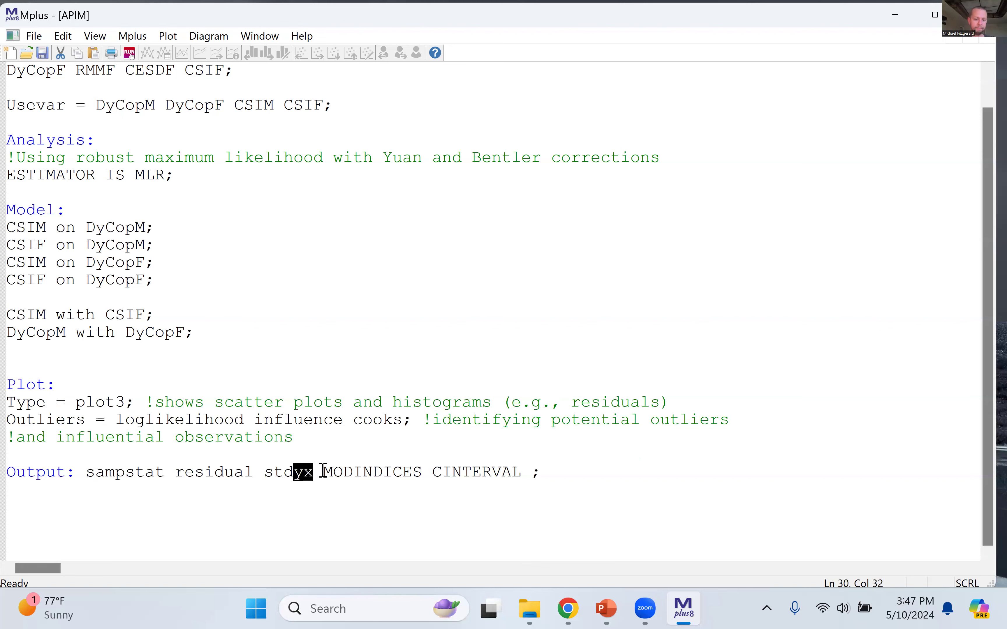
# Step: Try adding the options stdy and stdx after stdyx in the Output line, and remove both again
pyautogui.click(323, 473)
pyautogui.write('stdy')
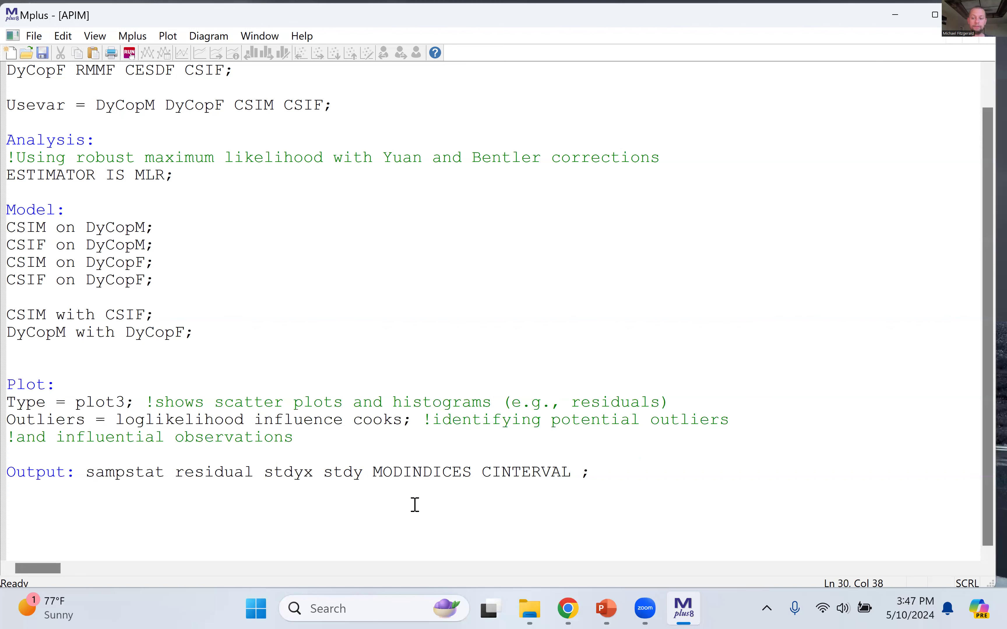
pyautogui.write('stdx')
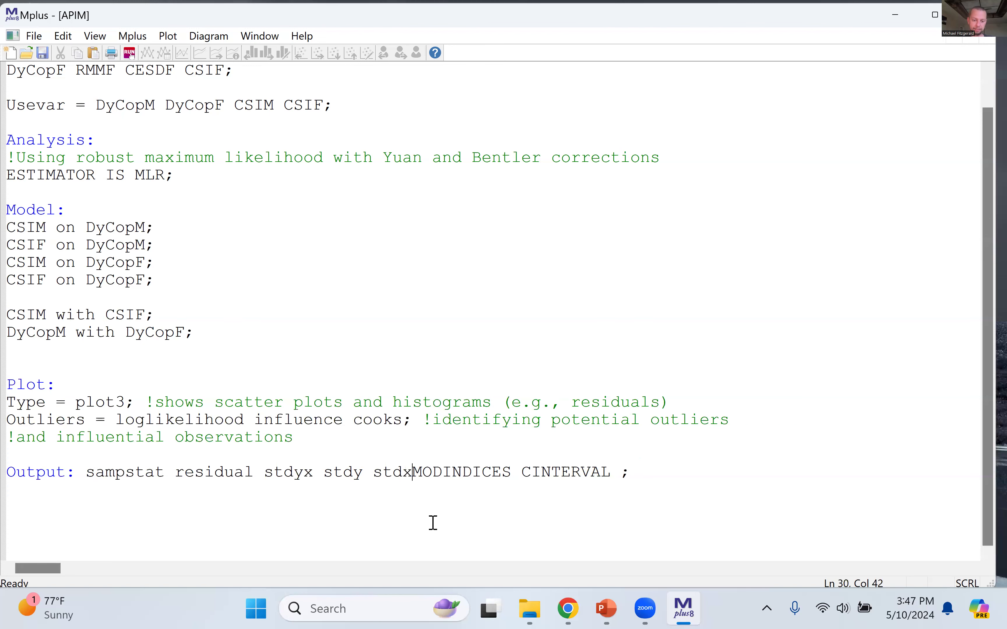
pyautogui.moveTo(322, 474); pyautogui.dragTo(419, 478)
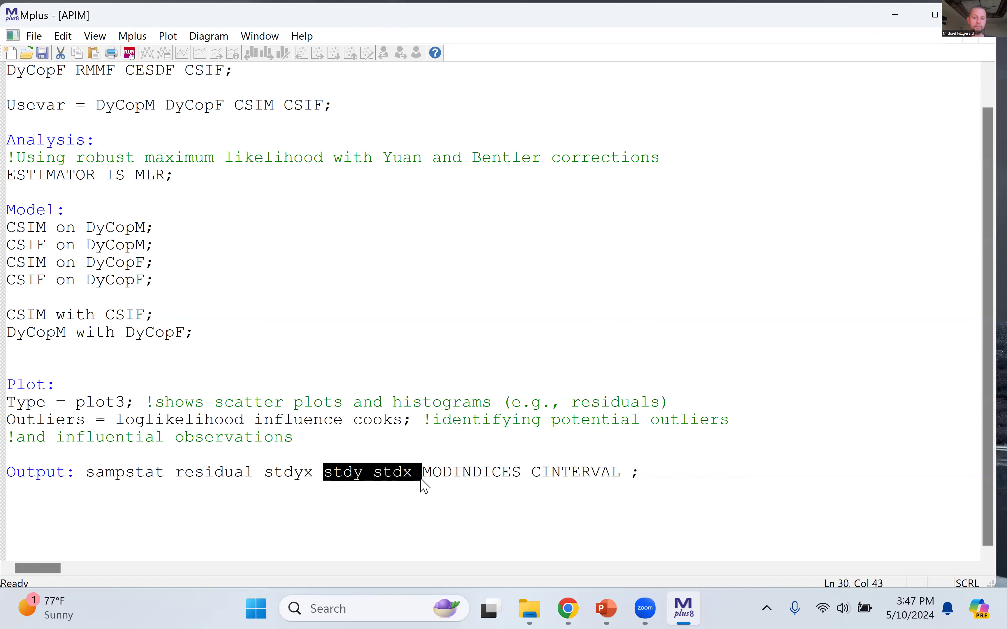
pyautogui.press('Delete')
pyautogui.press('Delete')
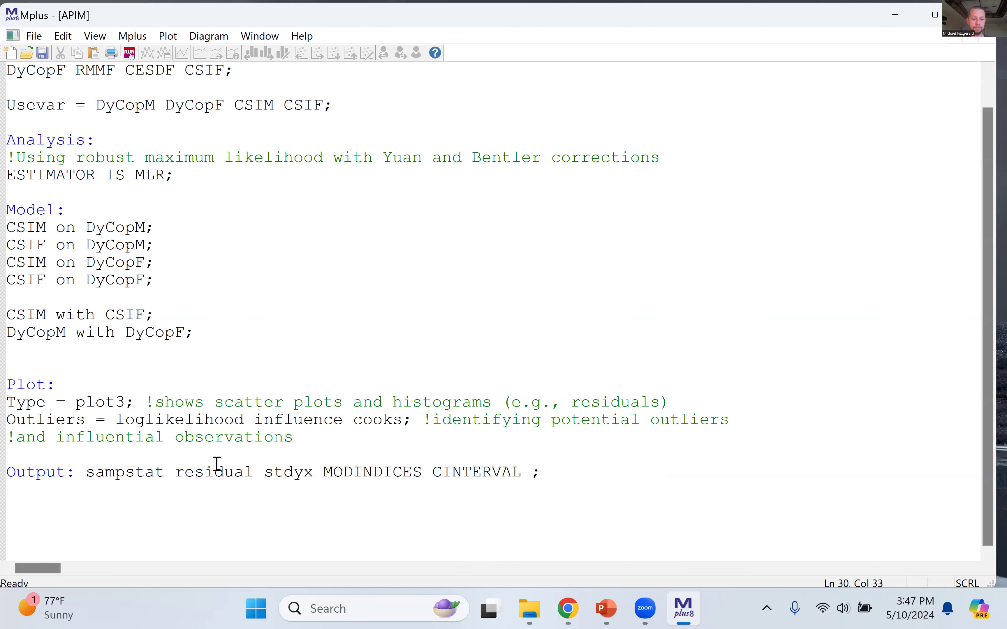
pyautogui.doubleClick(289, 473)
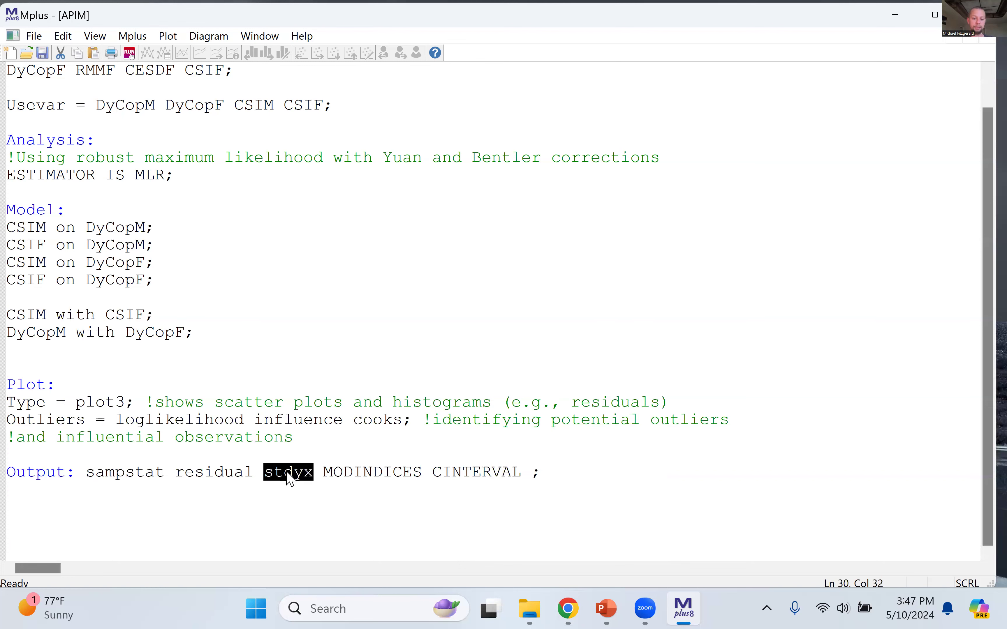
# Step: Examine the MODINDICES and CINTERVAL options in the Output line
pyautogui.click(412, 522)
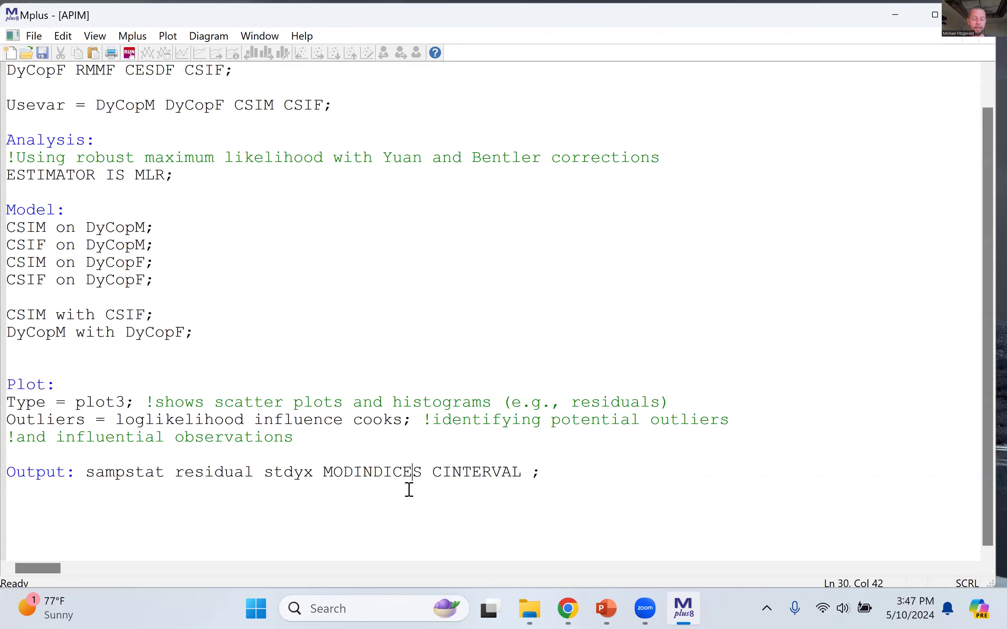
pyautogui.doubleClick(383, 472)
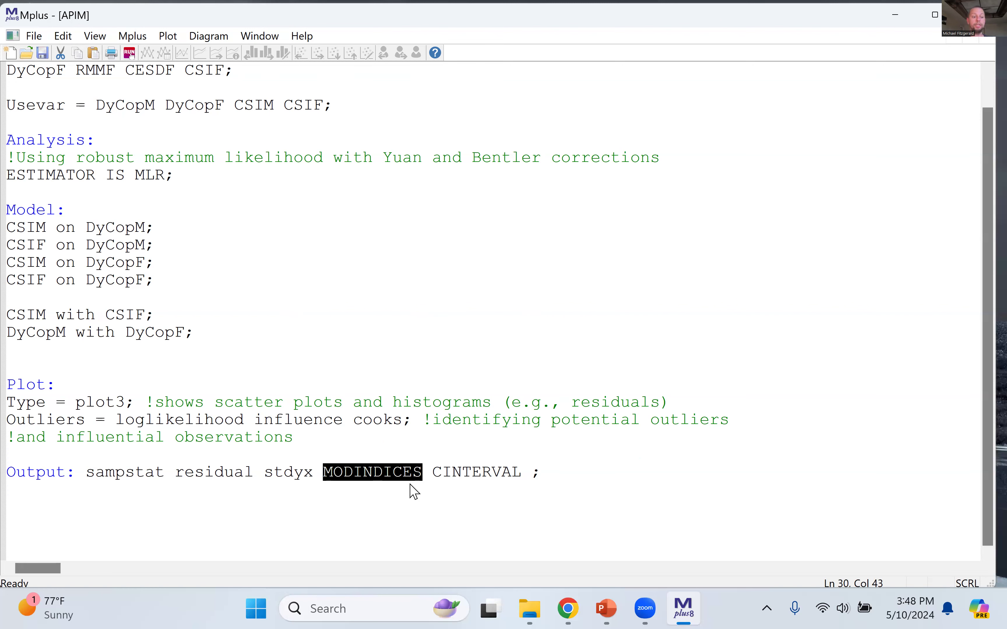
pyautogui.click(509, 486)
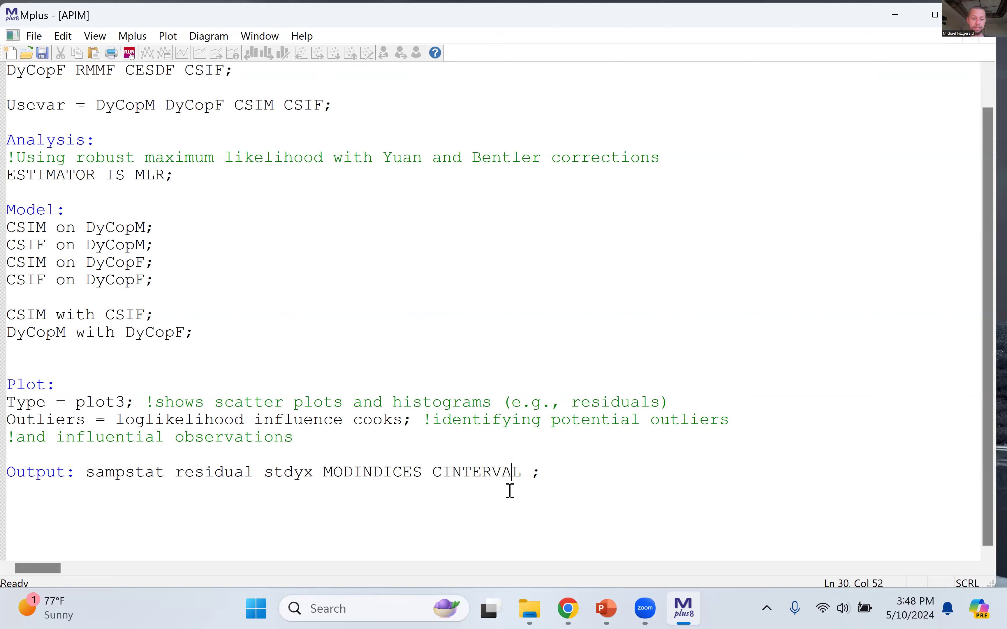
pyautogui.doubleClick(466, 479)
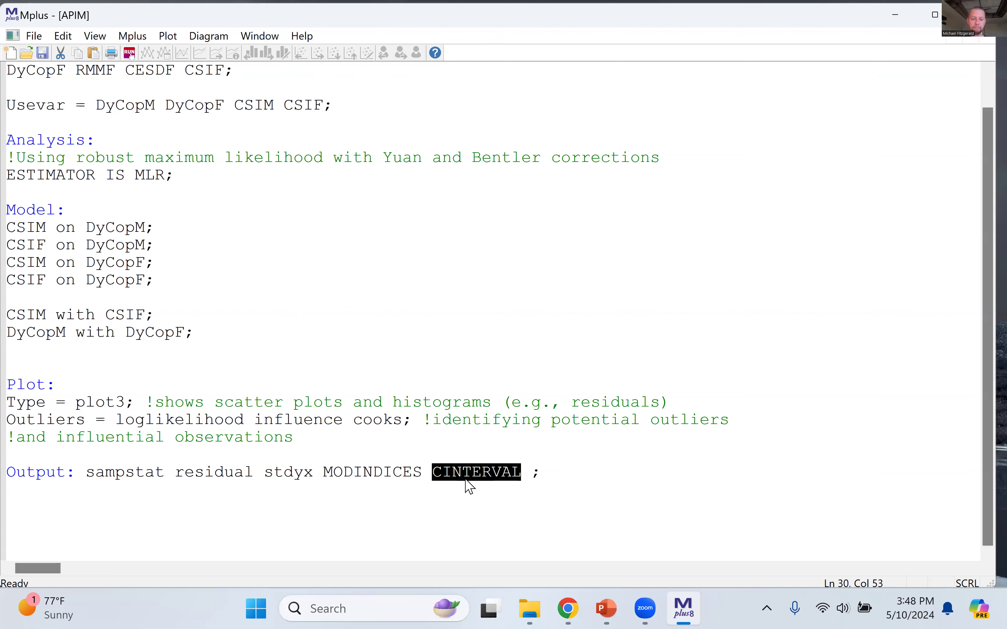
pyautogui.click(542, 472)
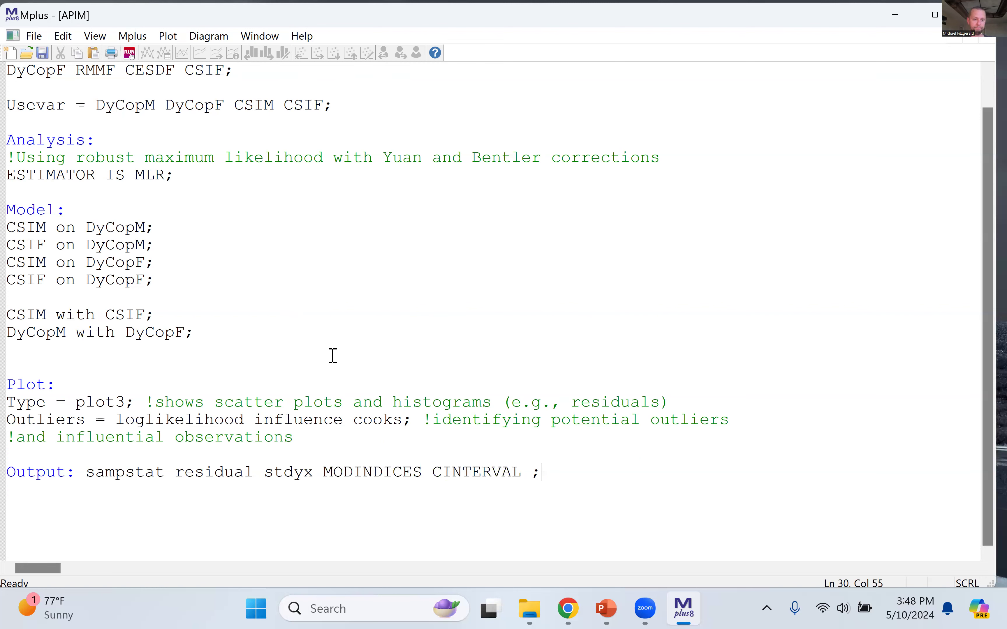
# Step: Run the Baseline APIM input and check the instructions echoed in the output
pyautogui.scroll(2, 125, 187)
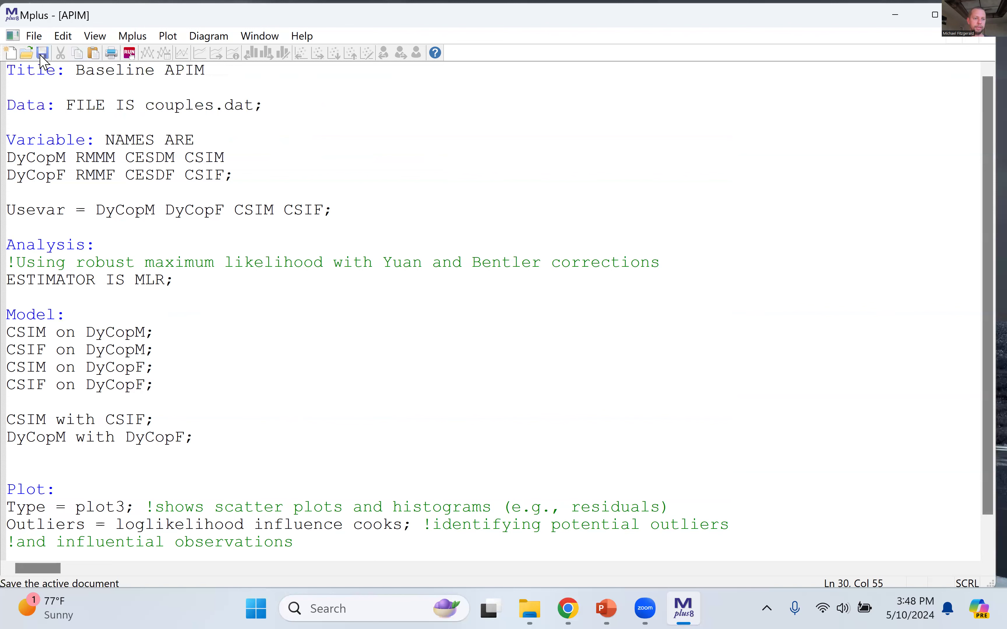
pyautogui.click(130, 53)
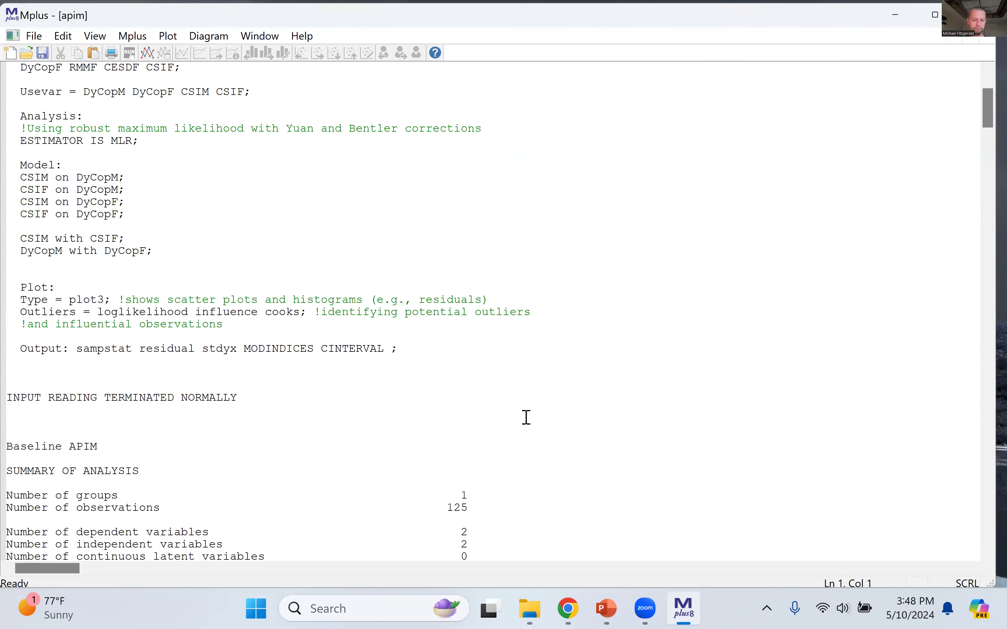
pyautogui.scroll(4, 527, 417)
pyautogui.scroll(-8, 527, 418)
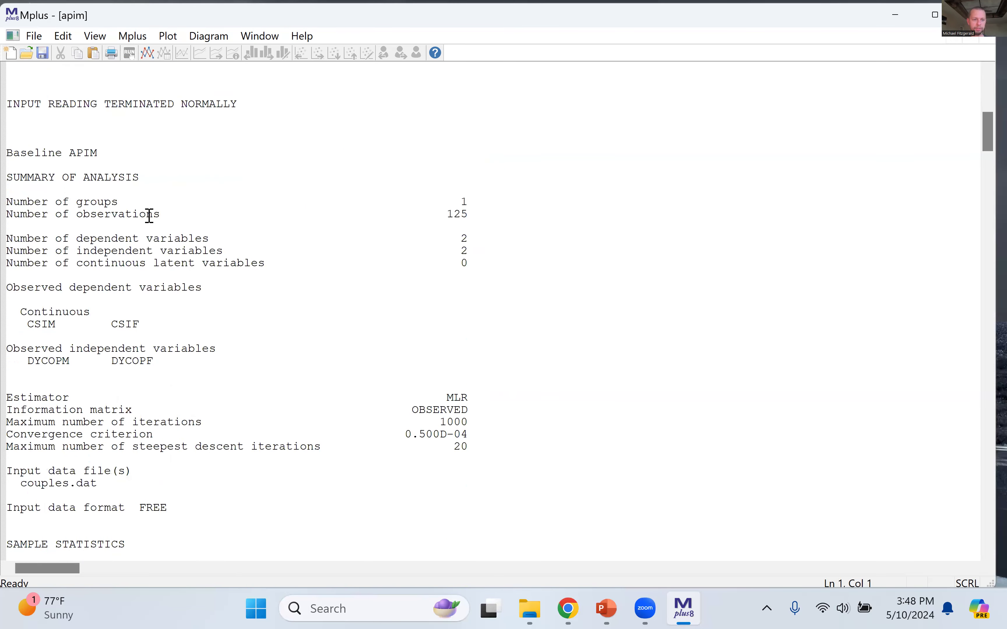
# Step: Examine the Summary of Analysis, covering groups, observations and the dependent, independent and latent variable counts
pyautogui.moveTo(13, 177); pyautogui.dragTo(474, 265)
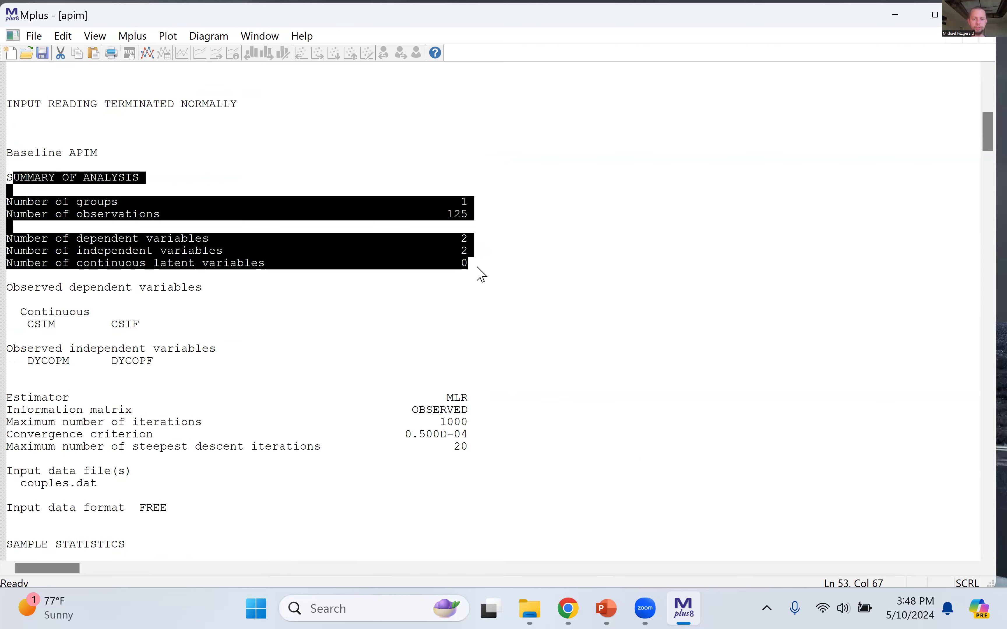
pyautogui.click(482, 267)
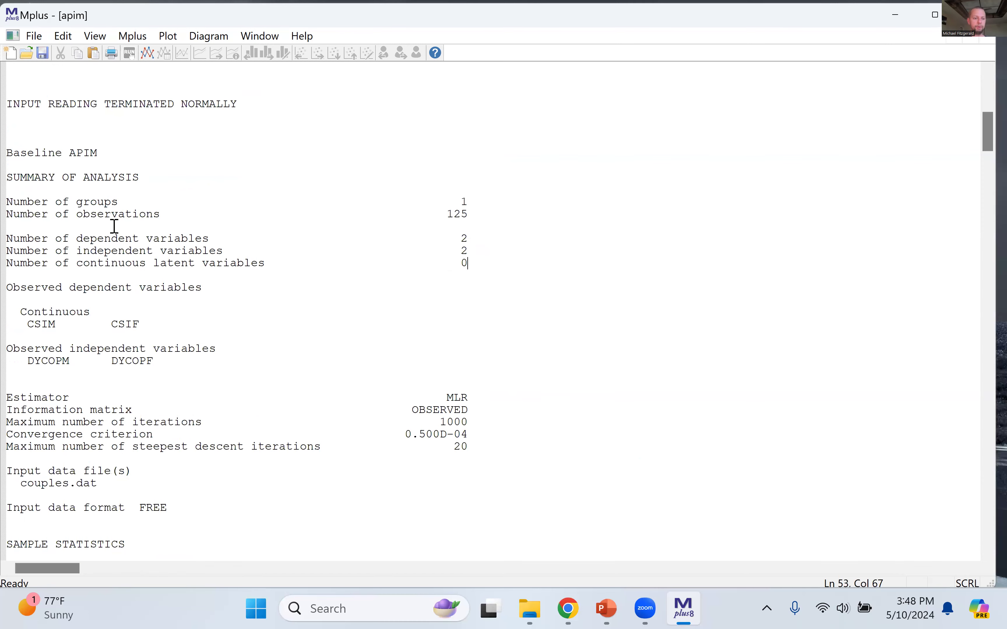
pyautogui.moveTo(13, 237); pyautogui.dragTo(472, 274)
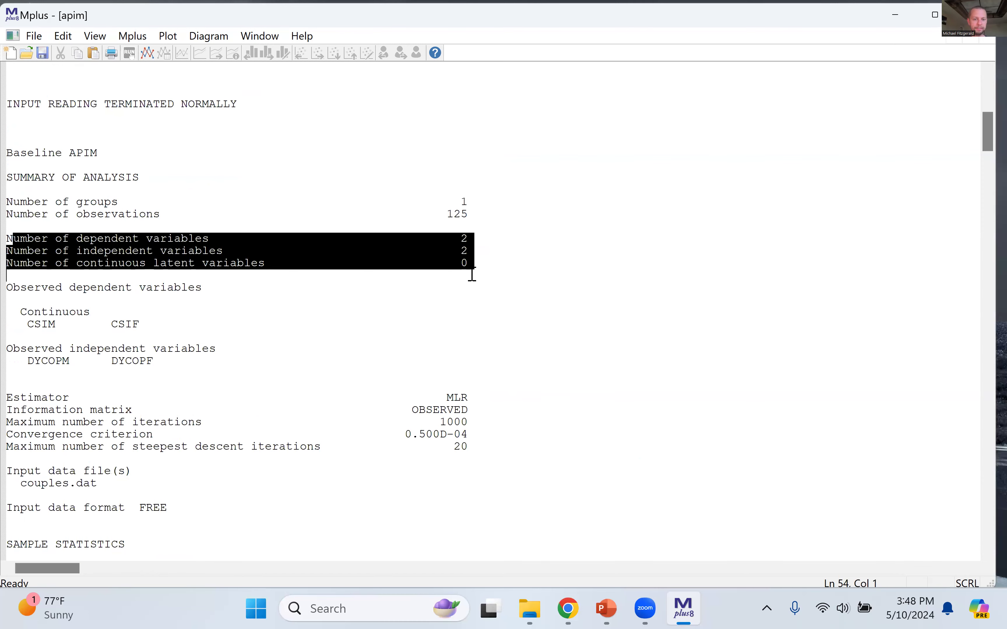
pyautogui.click(458, 241)
pyautogui.scroll(-4, 457, 244)
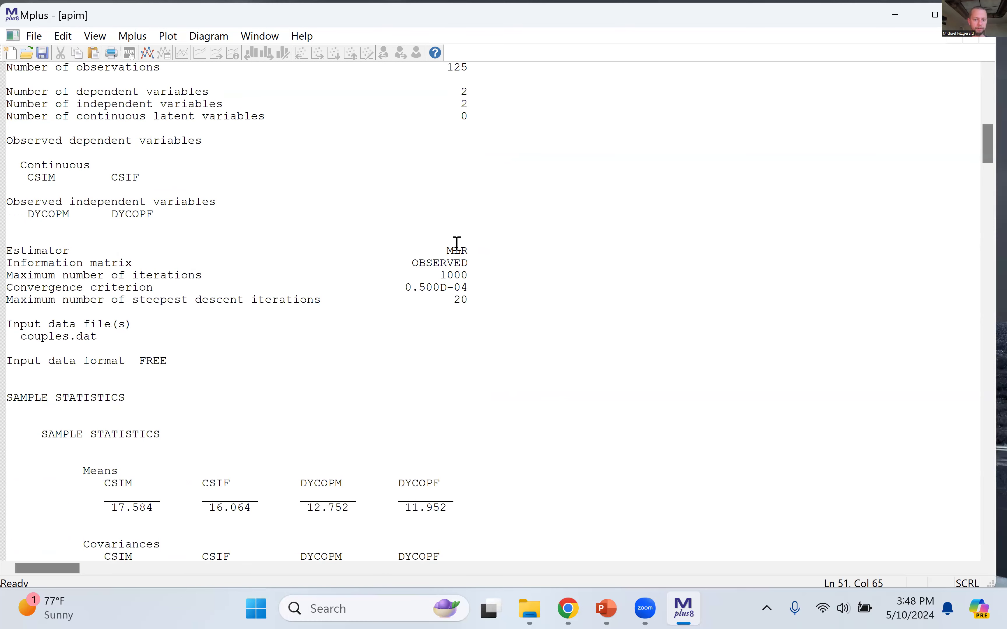
# Step: Examine the sample means, covariances, correlations and univariate descriptive statistics in the output
pyautogui.scroll(-8, 457, 243)
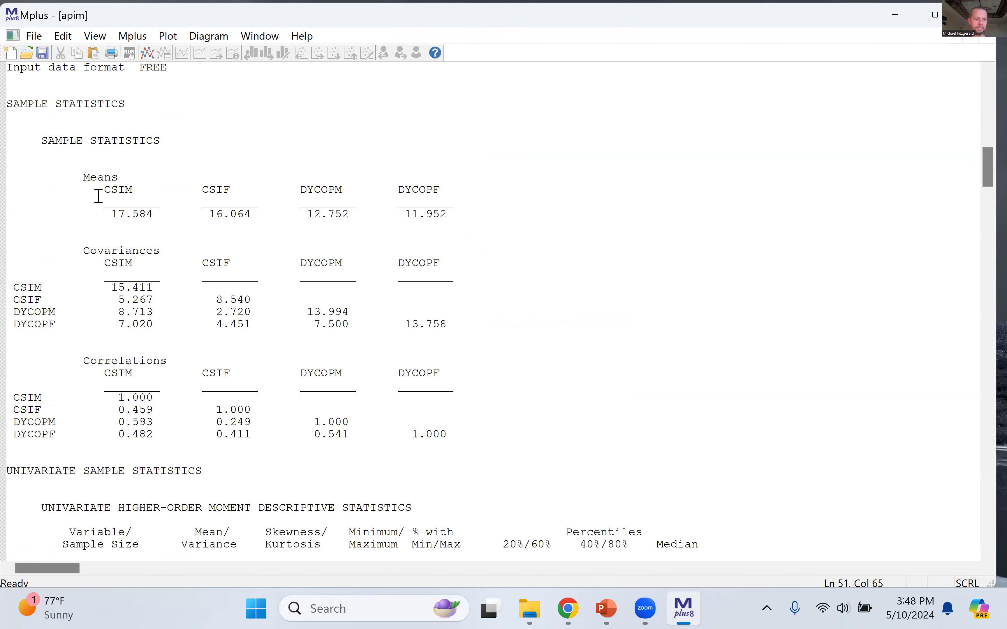
pyautogui.moveTo(103, 177); pyautogui.dragTo(455, 441)
pyautogui.click(452, 434)
pyautogui.scroll(-4, 452, 434)
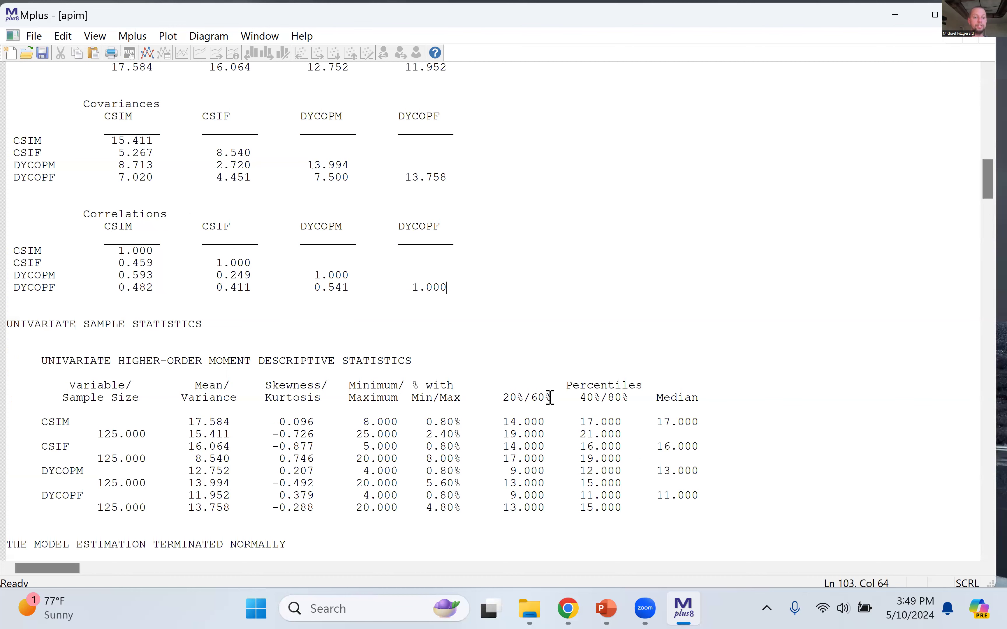
pyautogui.click(433, 386)
pyautogui.scroll(-6, 433, 382)
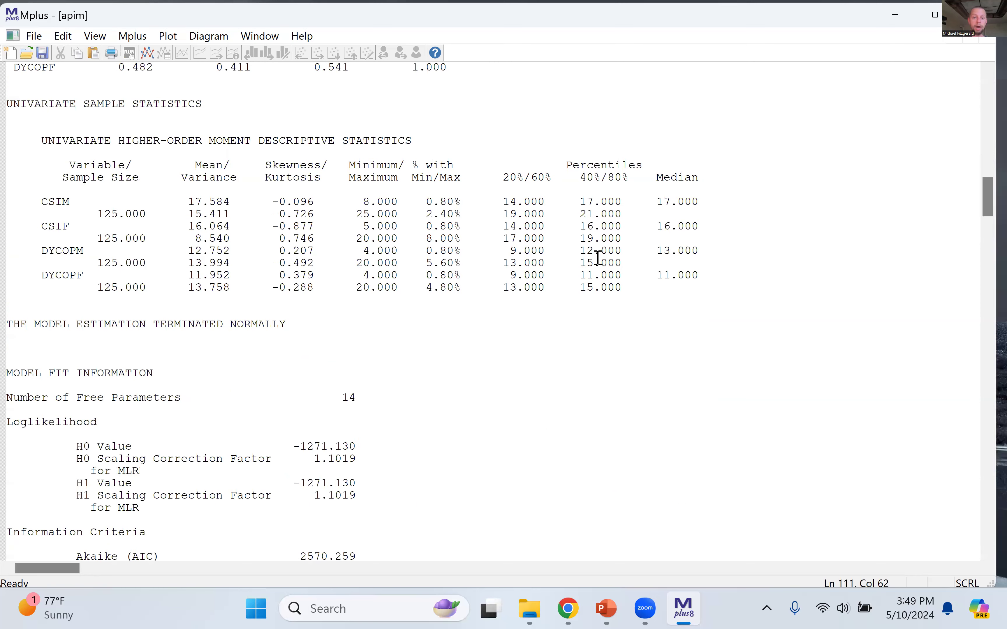
# Step: Re-check the four regression statements for CSIM and CSIF in the echoed Model section
pyautogui.scroll(15, 596, 258)
pyautogui.scroll(12, 597, 258)
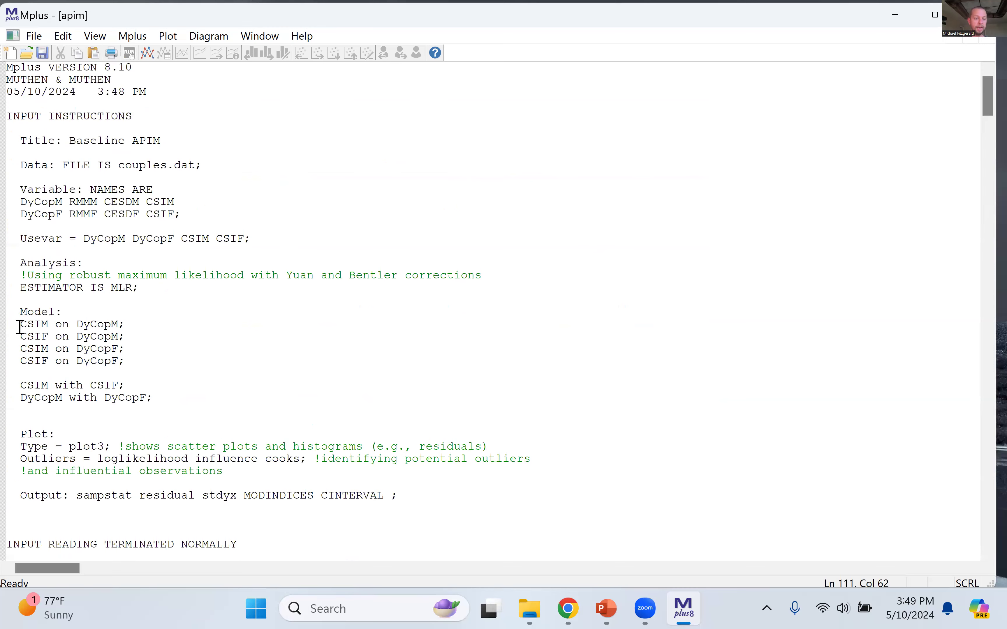
pyautogui.moveTo(16, 326); pyautogui.dragTo(150, 373)
# Step: Find the Model Fit Information and examine the loglikelihood values and information criteria
pyautogui.scroll(-20, 369, 398)
pyautogui.scroll(-20, 369, 396)
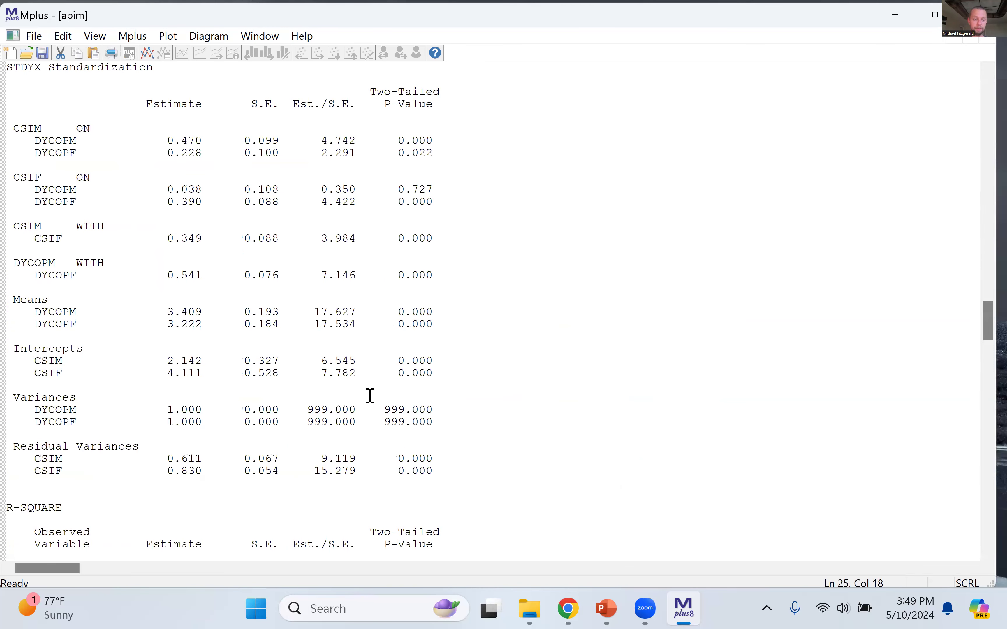
pyautogui.scroll(5, 606, 331)
pyautogui.scroll(20, 606, 331)
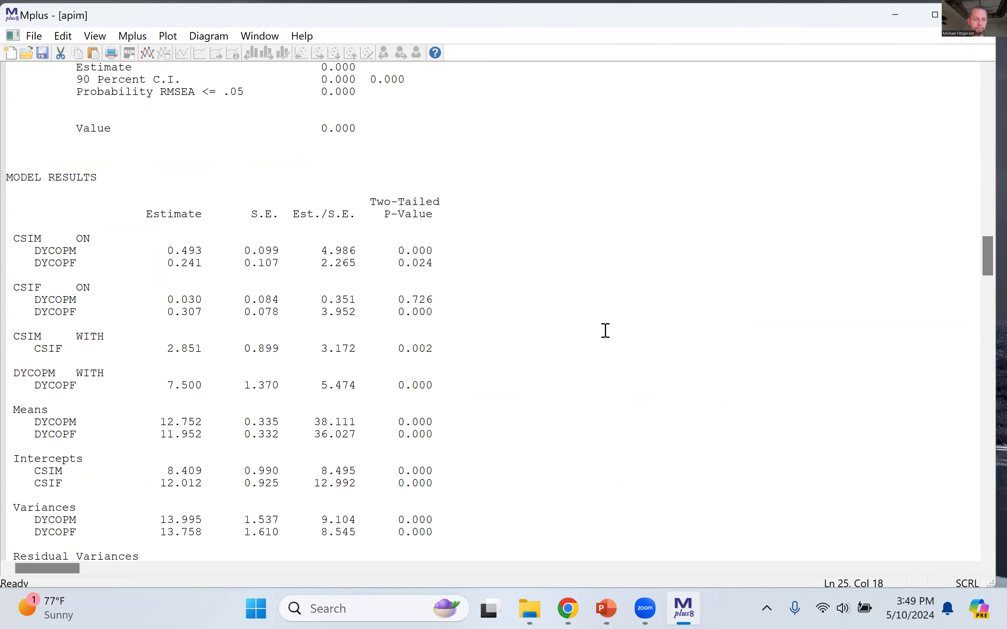
pyautogui.scroll(2, 606, 331)
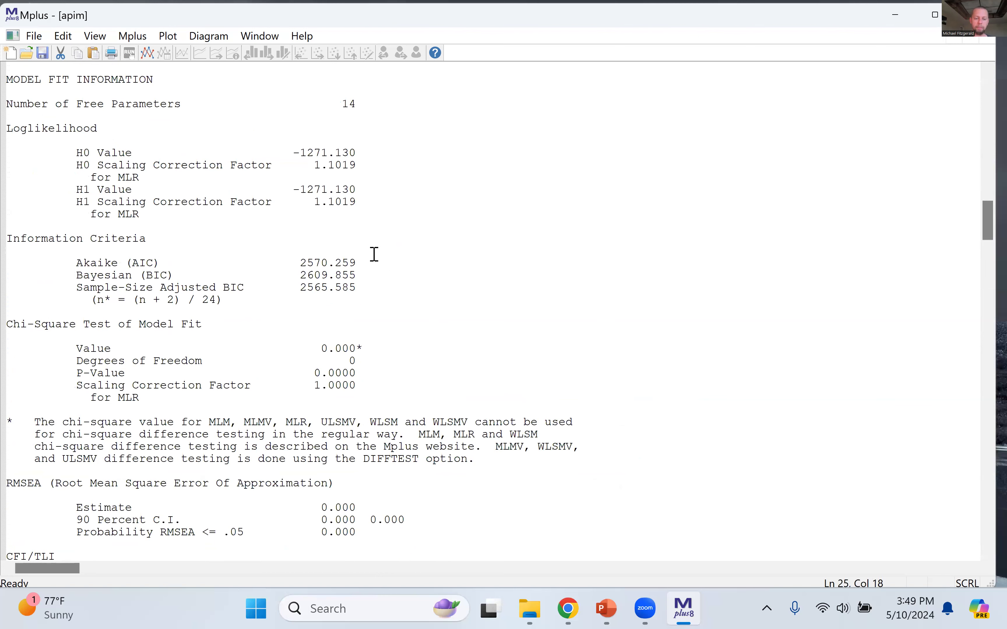
pyautogui.click(437, 255)
pyautogui.scroll(-4, 437, 255)
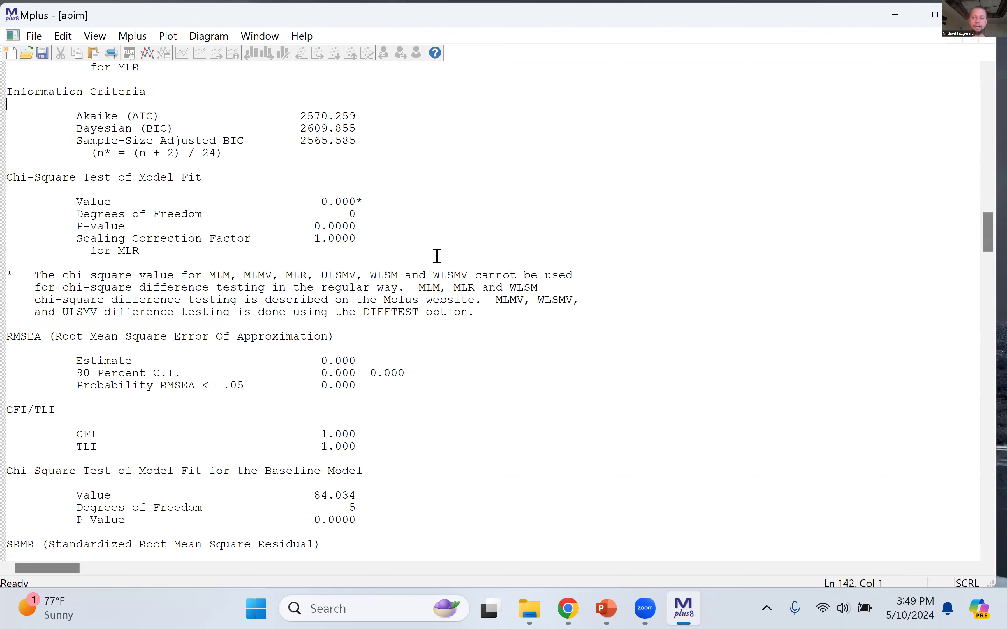
pyautogui.scroll(-4, 419, 355)
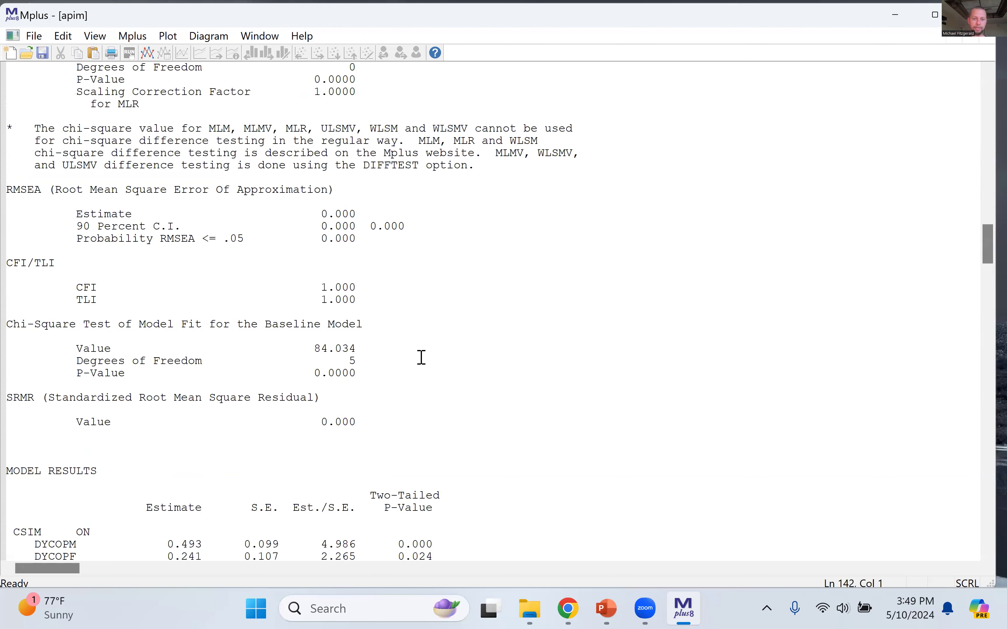
# Step: Examine the chi-square test, RMSEA and CFI/TLI values for model fit
pyautogui.scroll(2, 419, 356)
pyautogui.moveTo(317, 125); pyautogui.dragTo(355, 155)
pyautogui.moveTo(82, 361); pyautogui.dragTo(336, 395)
pyautogui.moveTo(72, 266); pyautogui.dragTo(373, 292)
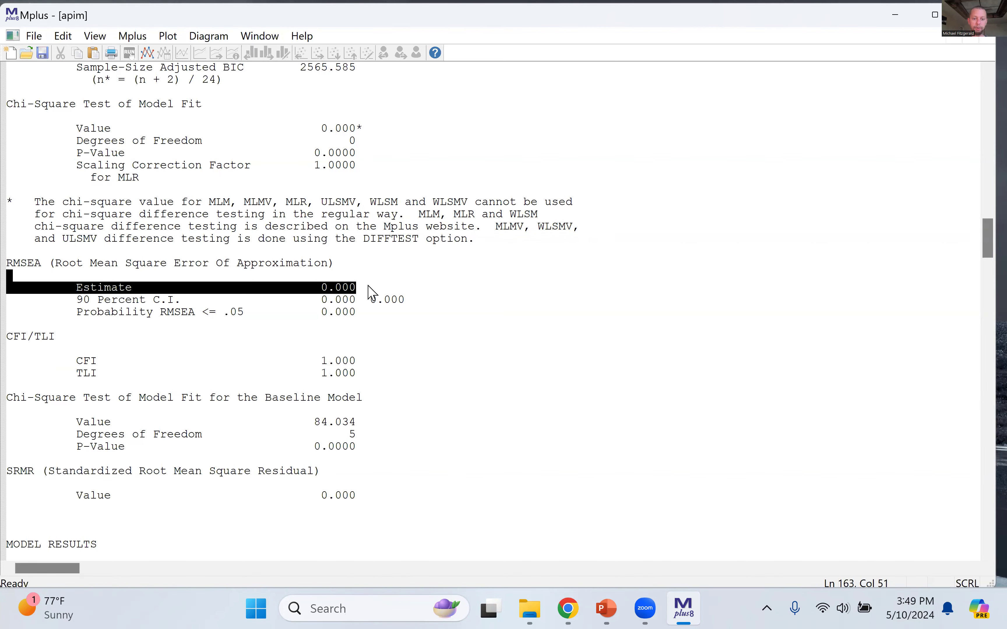
pyautogui.click(415, 404)
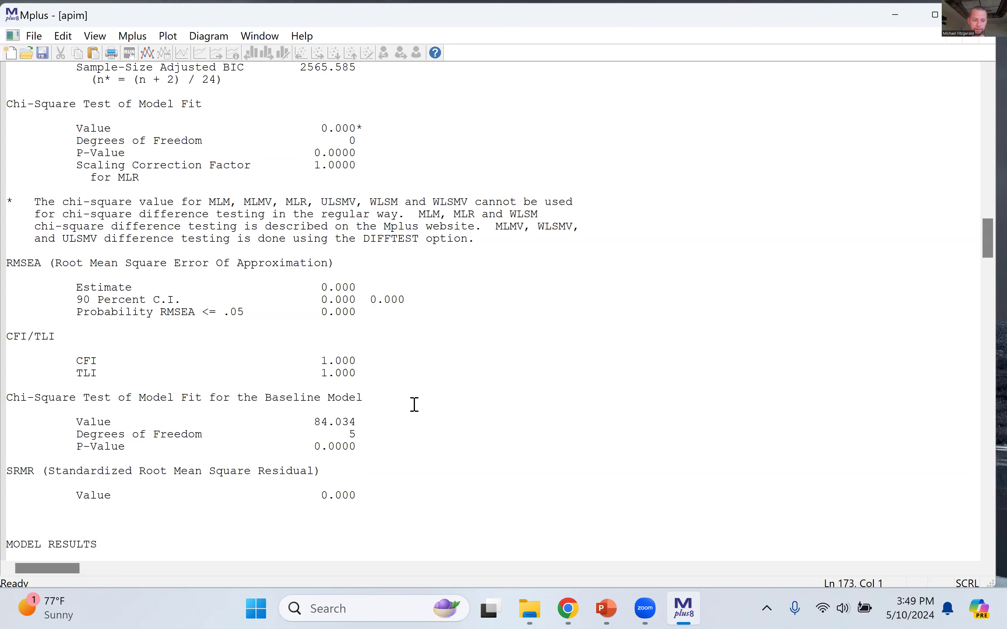
# Step: Survey the unstandardized Model Results table from the regression paths through the residual variances
pyautogui.scroll(-4, 415, 405)
pyautogui.scroll(-8, 414, 405)
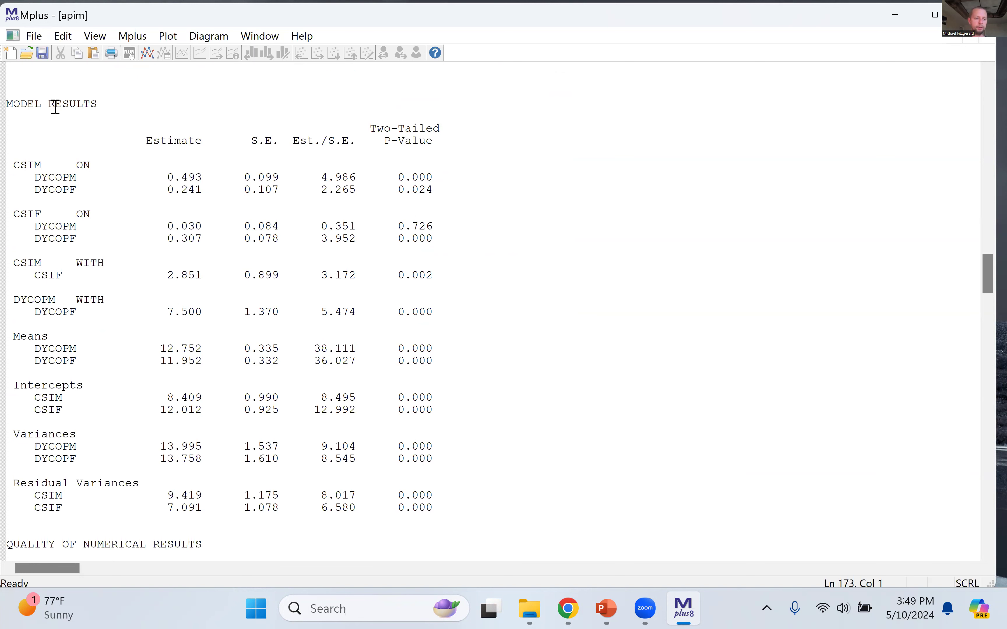
pyautogui.moveTo(7, 104); pyautogui.dragTo(362, 313)
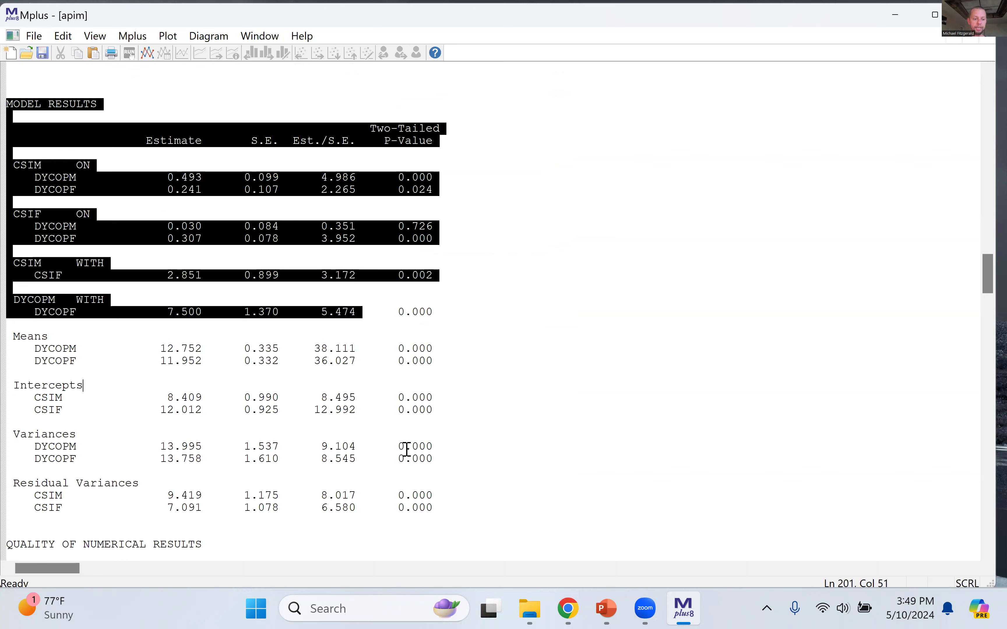
pyautogui.moveTo(407, 450); pyautogui.dragTo(459, 531)
pyautogui.click(347, 315)
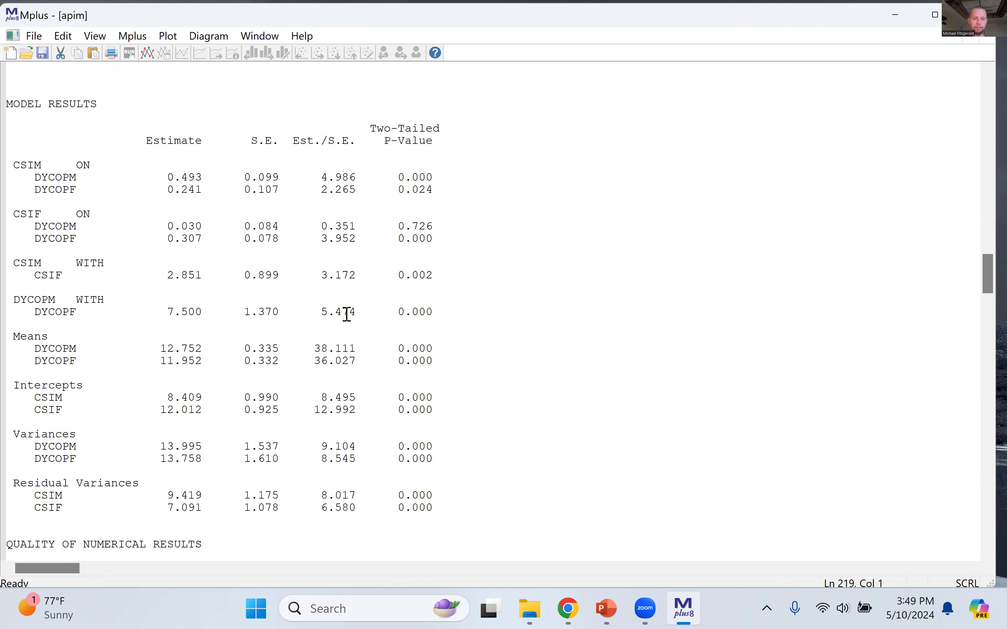
# Step: Examine the CSIM on DYCOPM actor path, including its estimate, standard error and p-value
pyautogui.scroll(6, 347, 315)
pyautogui.scroll(-4, 347, 315)
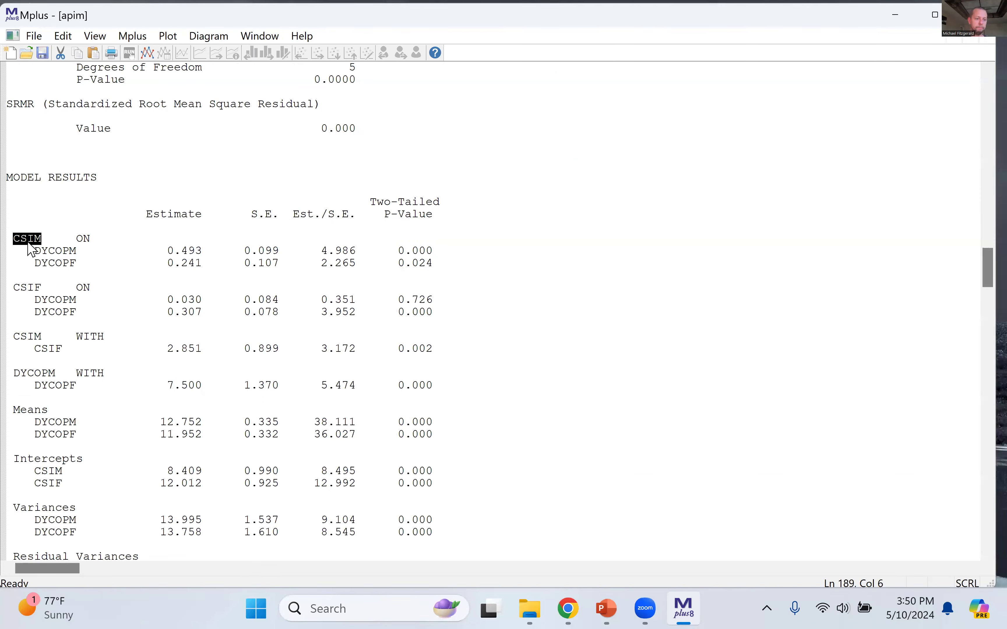
pyautogui.click(35, 252)
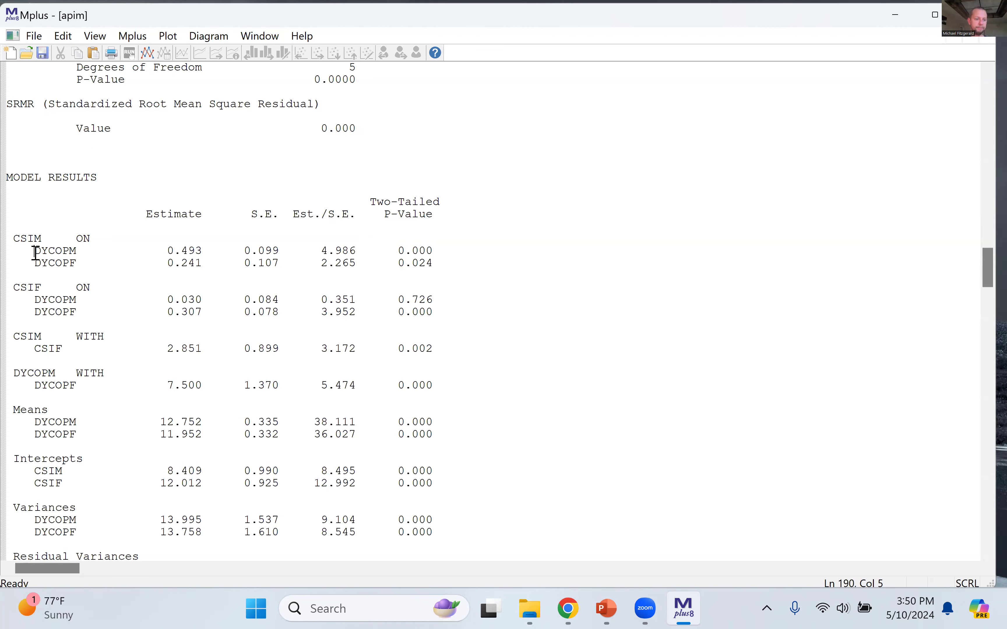
pyautogui.moveTo(35, 252); pyautogui.dragTo(469, 251)
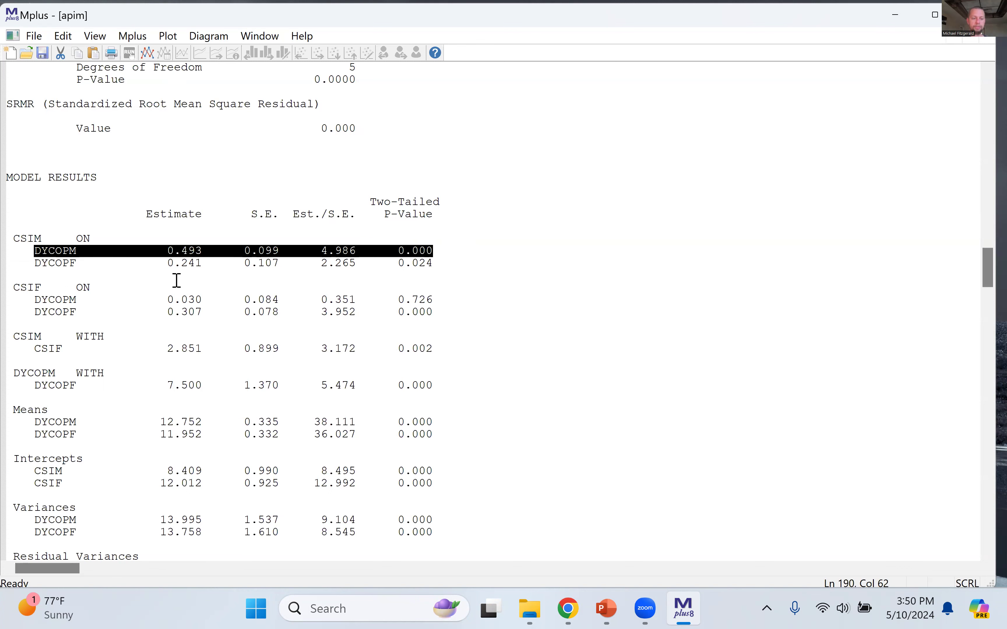
pyautogui.click(246, 275)
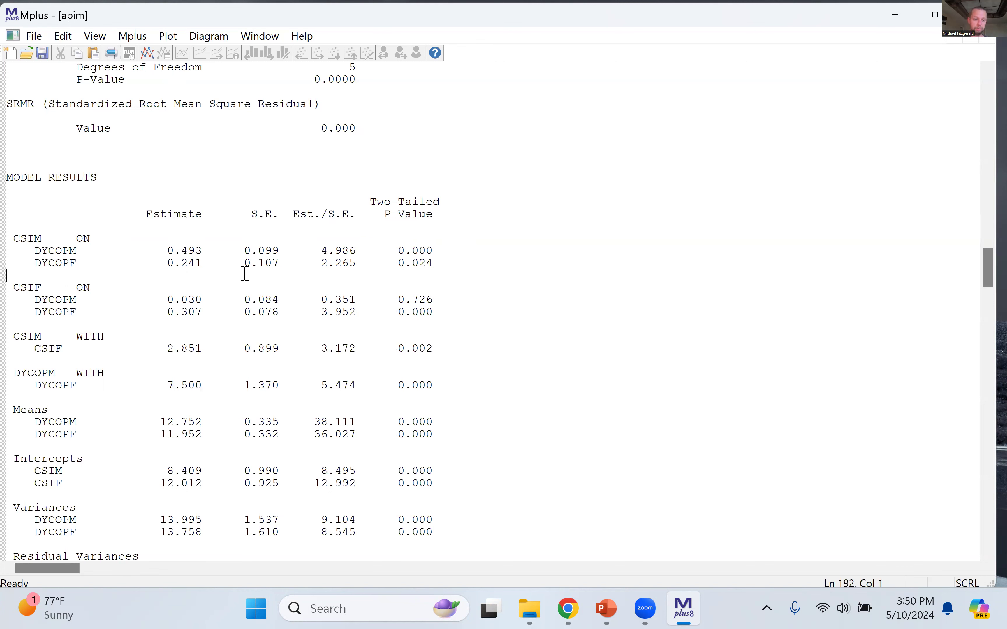
pyautogui.moveTo(174, 252); pyautogui.dragTo(275, 255)
pyautogui.moveTo(398, 252); pyautogui.dragTo(439, 256)
pyautogui.click(411, 265)
# Step: Examine the CSIM on DYCOPF partner path and its estimate in the Model Results
pyautogui.moveTo(32, 263); pyautogui.dragTo(442, 270)
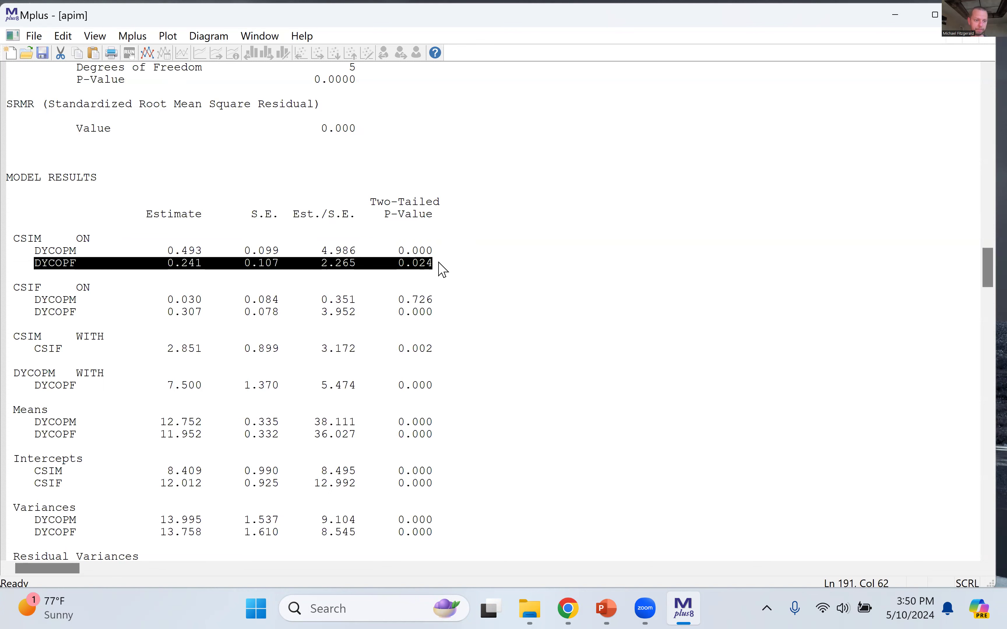
pyautogui.click(223, 250)
pyautogui.moveTo(180, 264); pyautogui.dragTo(201, 264)
pyautogui.click(206, 276)
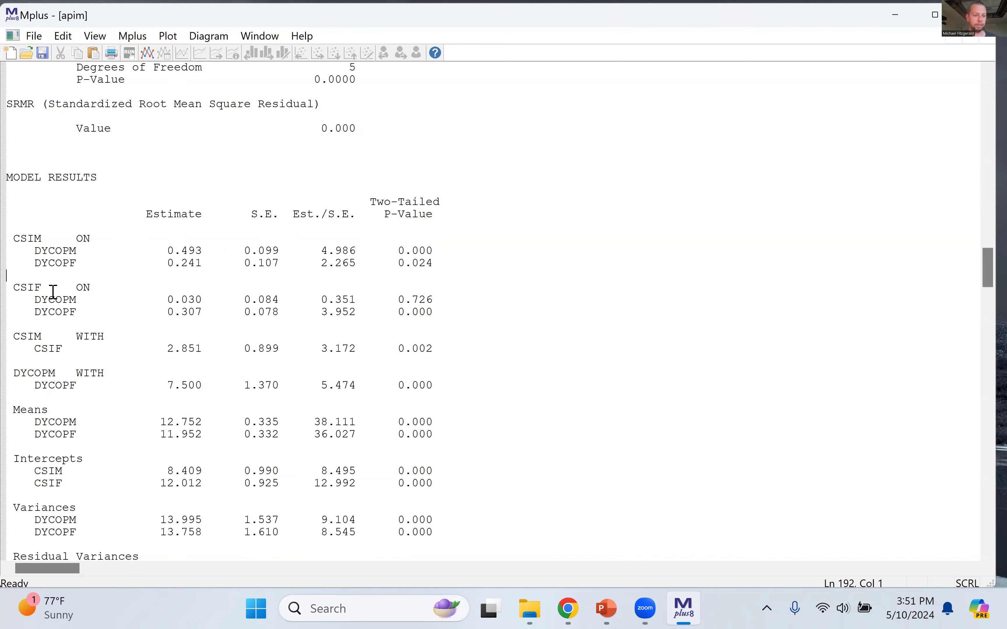
# Step: Examine the unstandardized CSIF on DYCOPM partner path and CSIF on DYCOPF actor path in the Model Results
pyautogui.click(14, 288)
pyautogui.moveTo(15, 289); pyautogui.dragTo(449, 299)
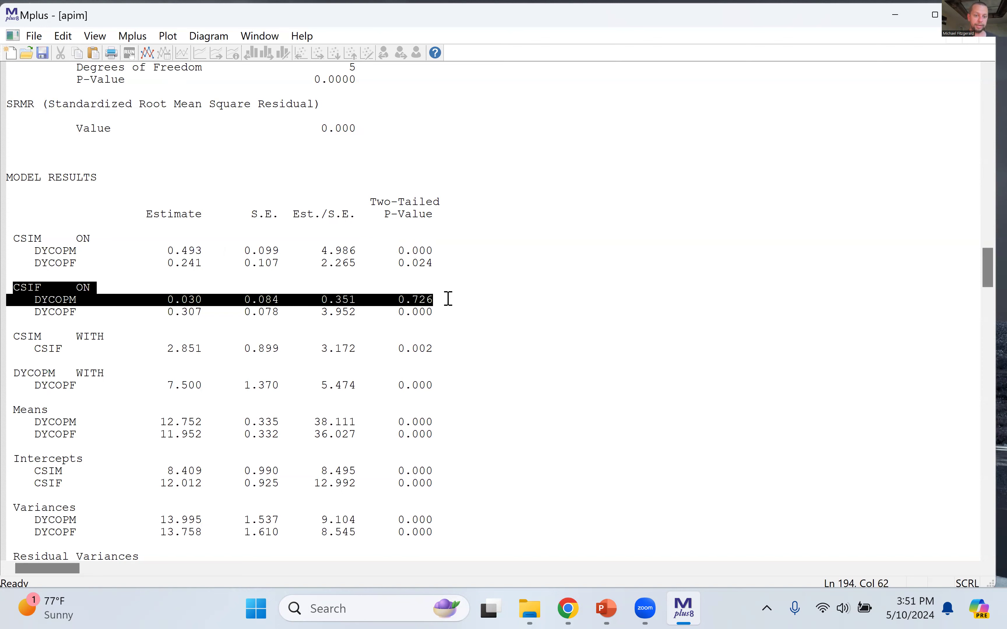
pyautogui.click(300, 299)
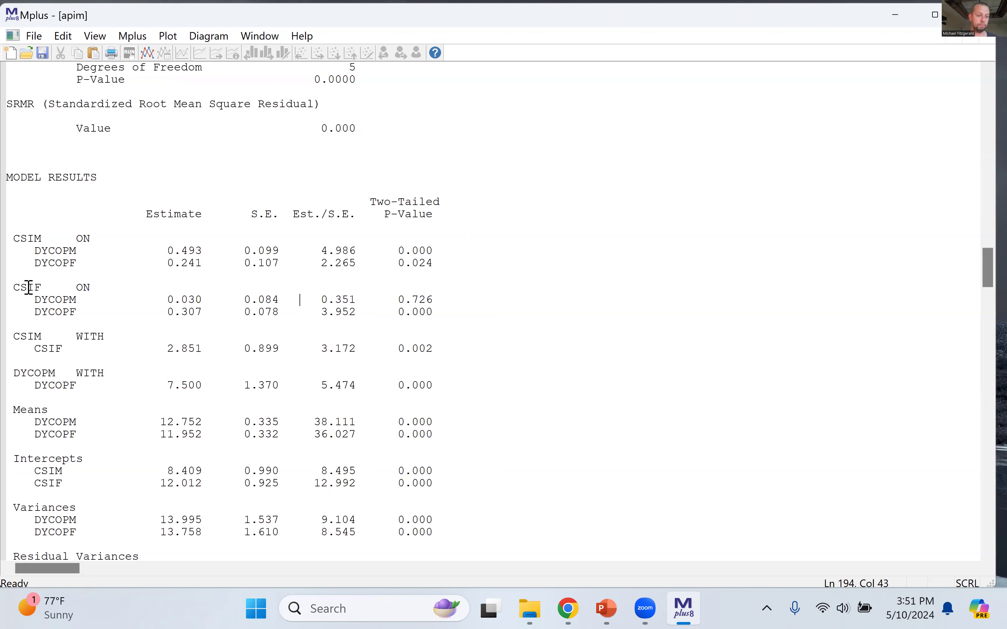
pyautogui.moveTo(14, 287); pyautogui.dragTo(86, 287)
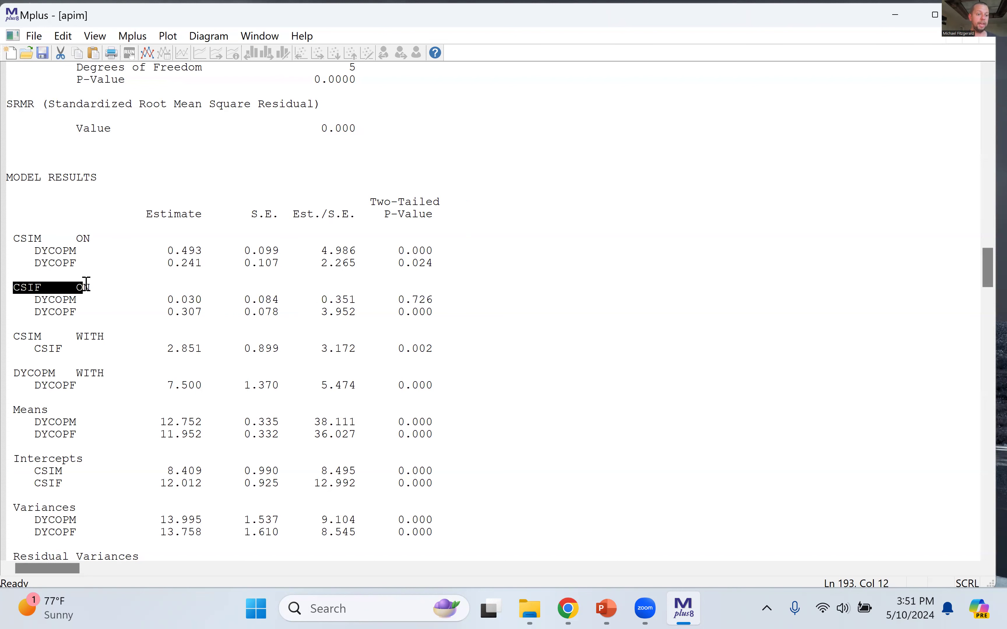
pyautogui.click(85, 287)
pyautogui.moveTo(38, 311); pyautogui.dragTo(444, 312)
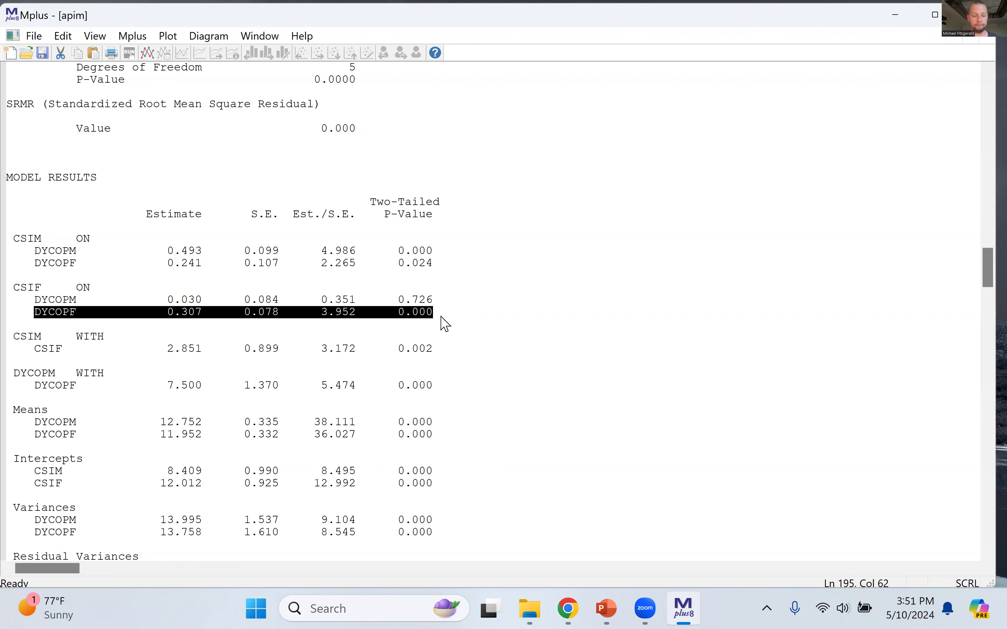
pyautogui.click(434, 335)
pyautogui.moveTo(33, 299); pyautogui.dragTo(440, 296)
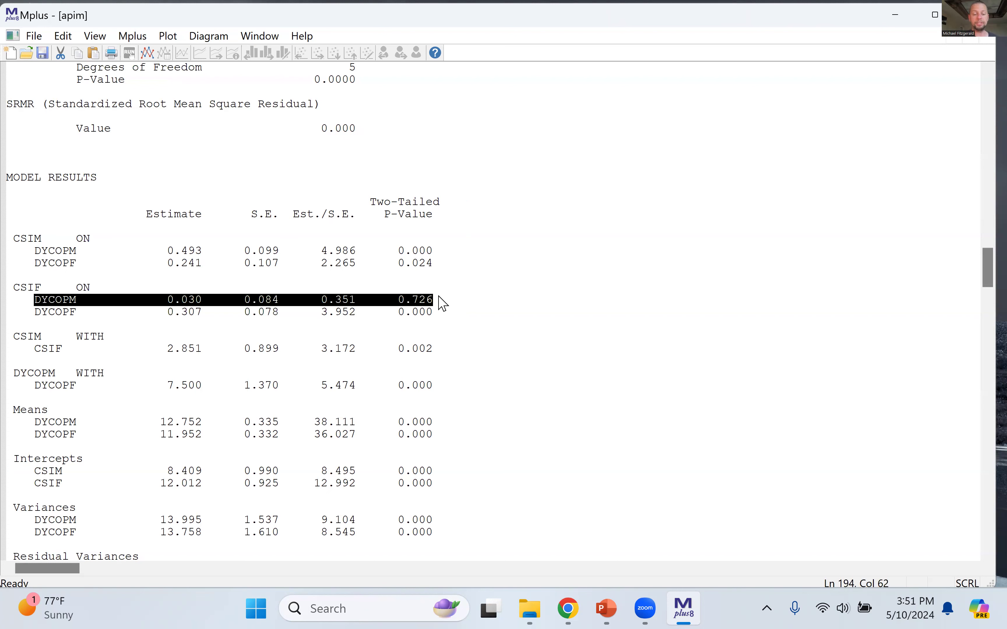
pyautogui.click(353, 321)
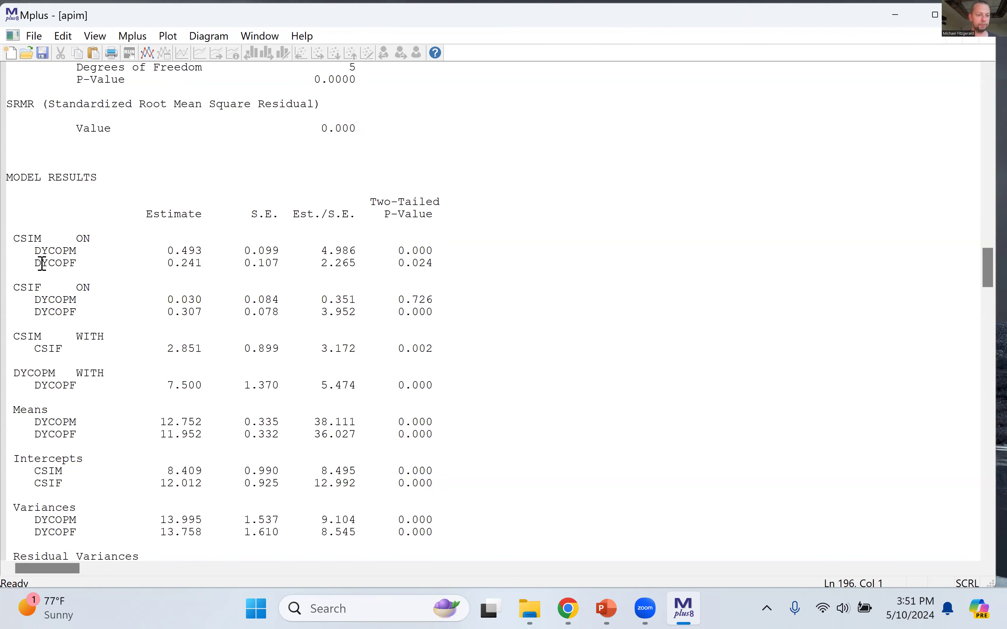
# Step: Compare the two unstandardized partner effects, and the two actor effects, across the CSIM and CSIF equations
pyautogui.moveTo(34, 263); pyautogui.dragTo(440, 270)
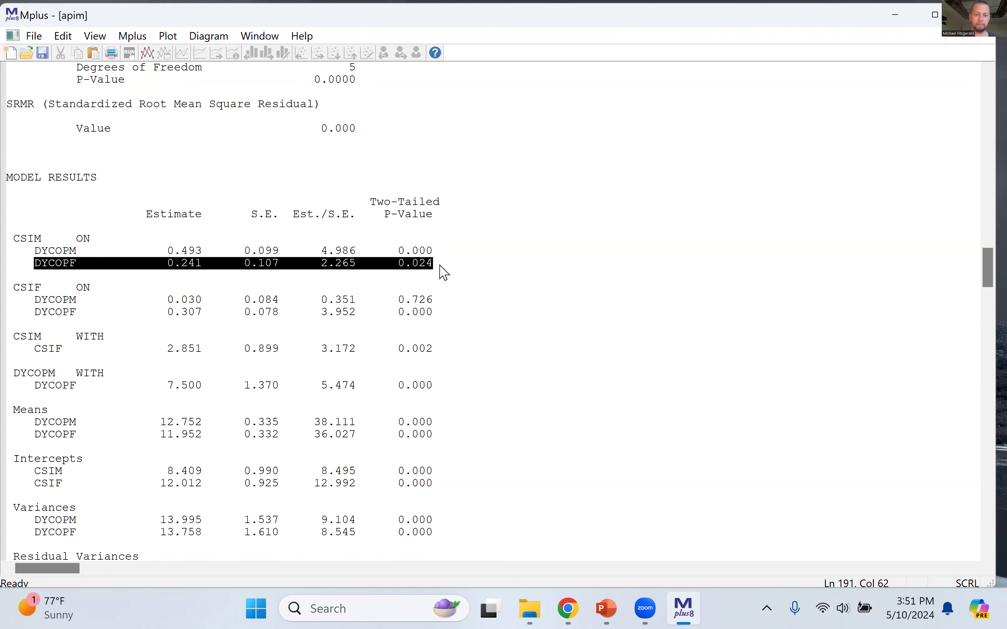
pyautogui.moveTo(27, 300); pyautogui.dragTo(437, 312)
pyautogui.moveTo(34, 251); pyautogui.dragTo(457, 252)
pyautogui.moveTo(28, 312); pyautogui.dragTo(447, 310)
pyautogui.click(402, 348)
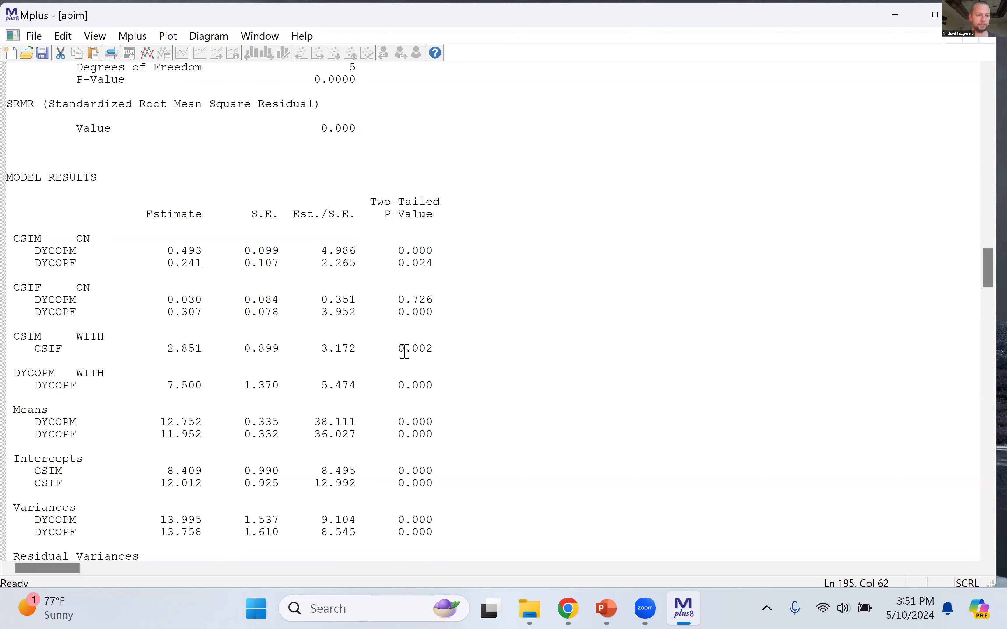
# Step: Examine the unstandardized CSIM with CSIF and DYCOPM with DYCOPF covariances, focusing on the CSIM with CSIF estimate
pyautogui.moveTo(14, 336); pyautogui.dragTo(436, 395)
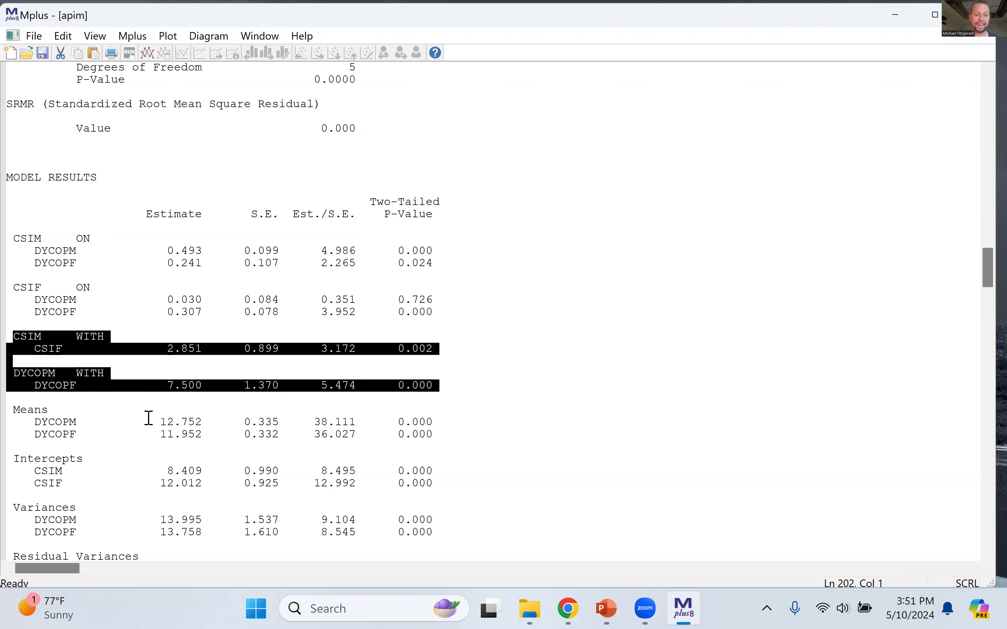
pyautogui.click(327, 434)
pyautogui.moveTo(168, 349); pyautogui.dragTo(211, 357)
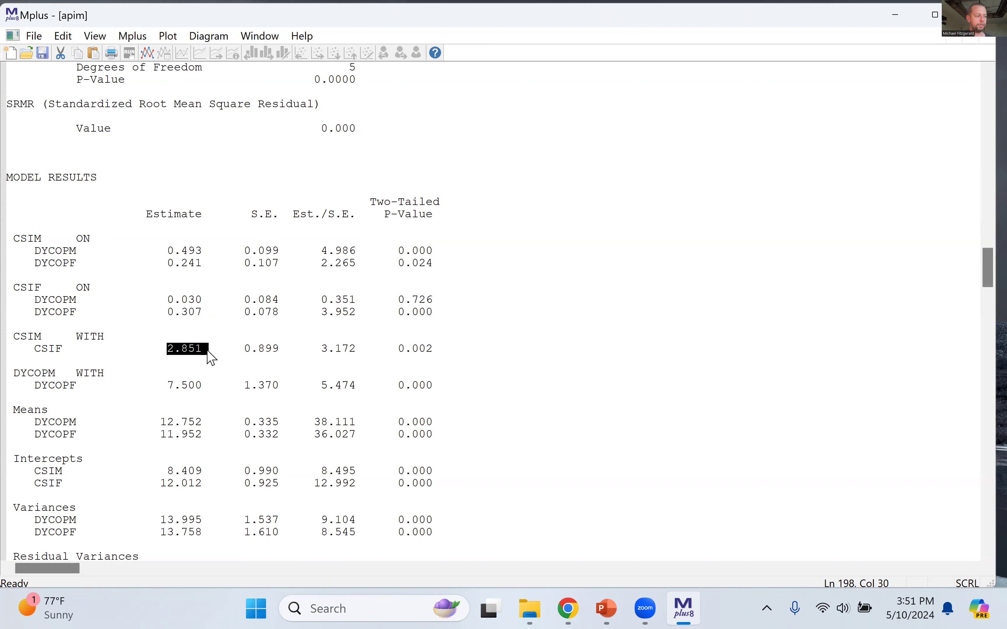
pyautogui.click(236, 390)
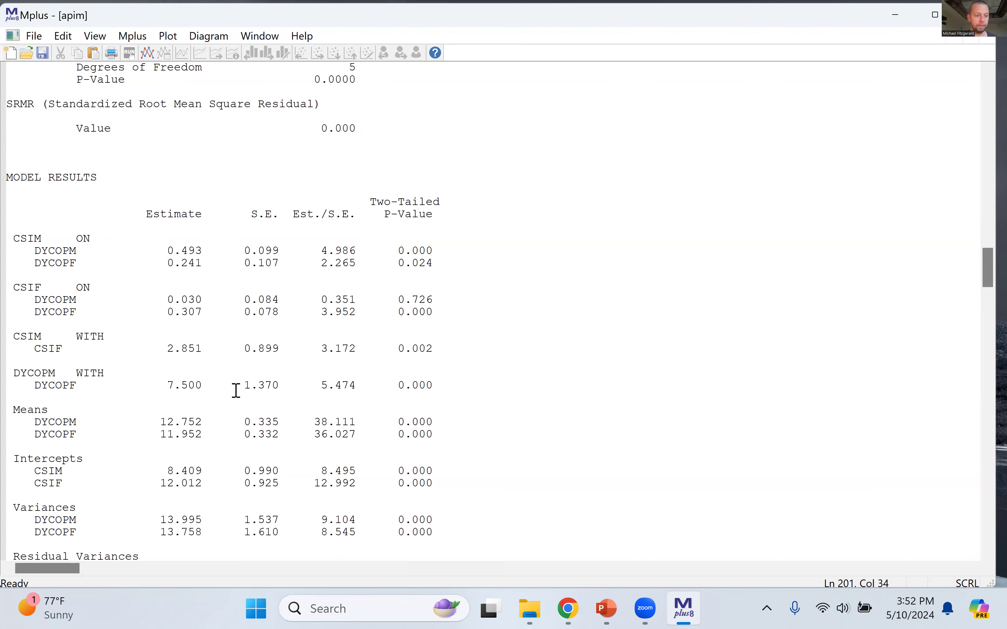
# Step: Review the unstandardized means of DYCOPM and DYCOPF and the intercepts of CSIM and CSIF
pyautogui.scroll(-6, 236, 390)
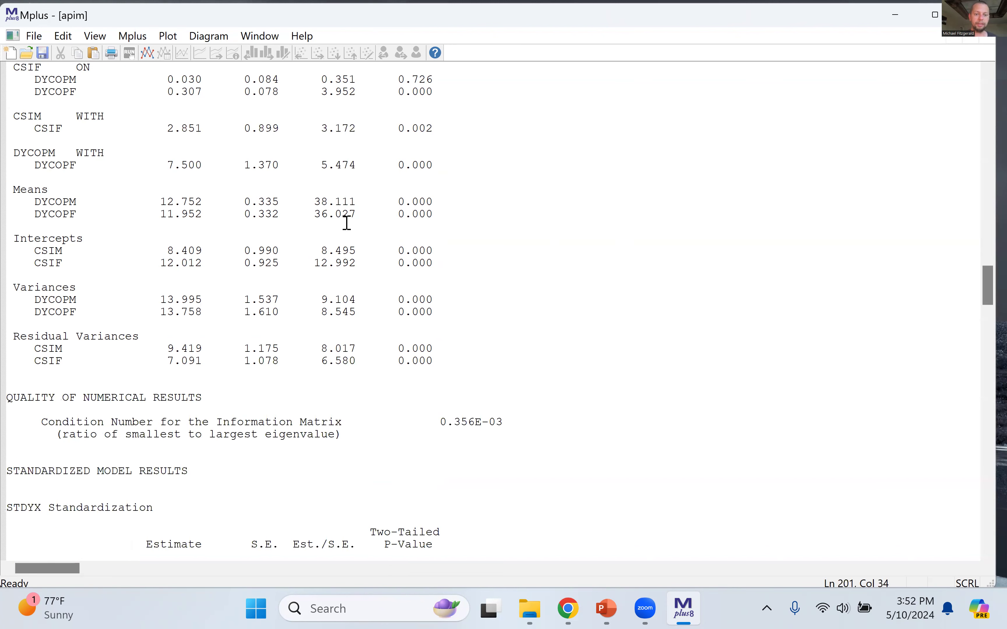
pyautogui.click(35, 202)
pyautogui.moveTo(43, 203); pyautogui.dragTo(468, 221)
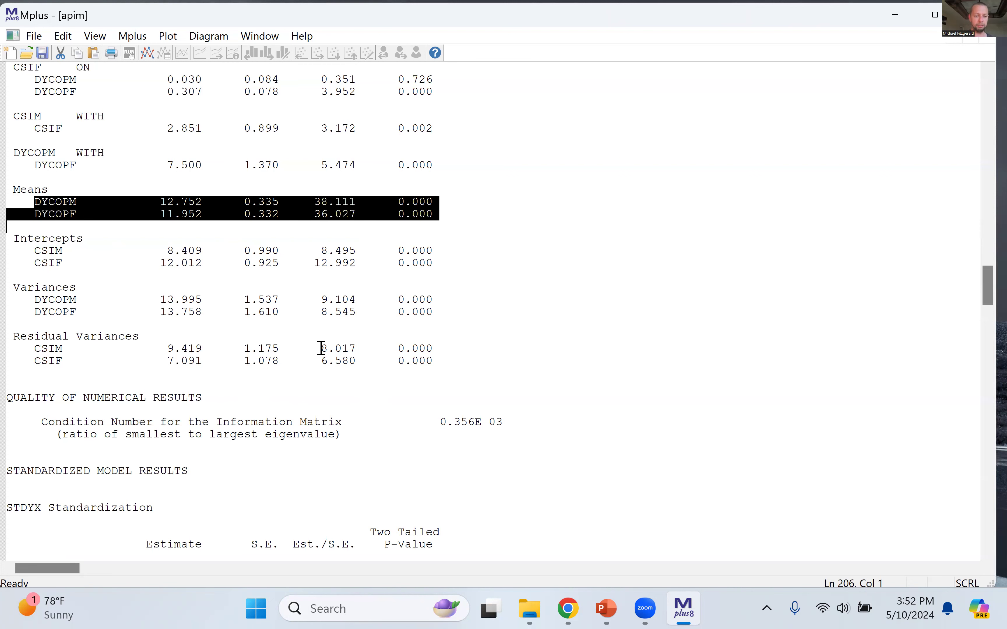
pyautogui.click(229, 291)
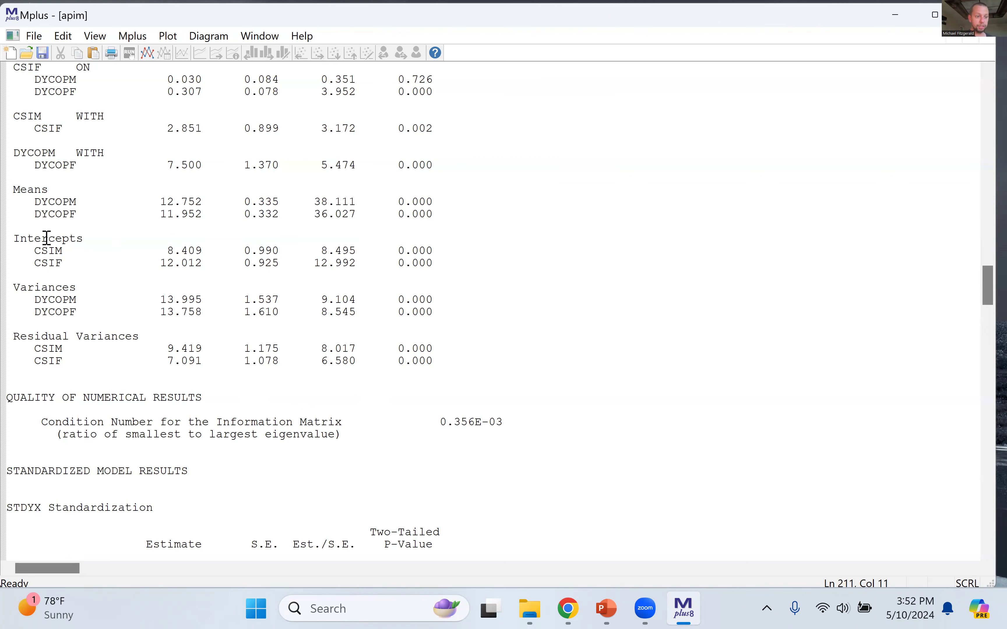
pyautogui.moveTo(14, 239); pyautogui.dragTo(478, 273)
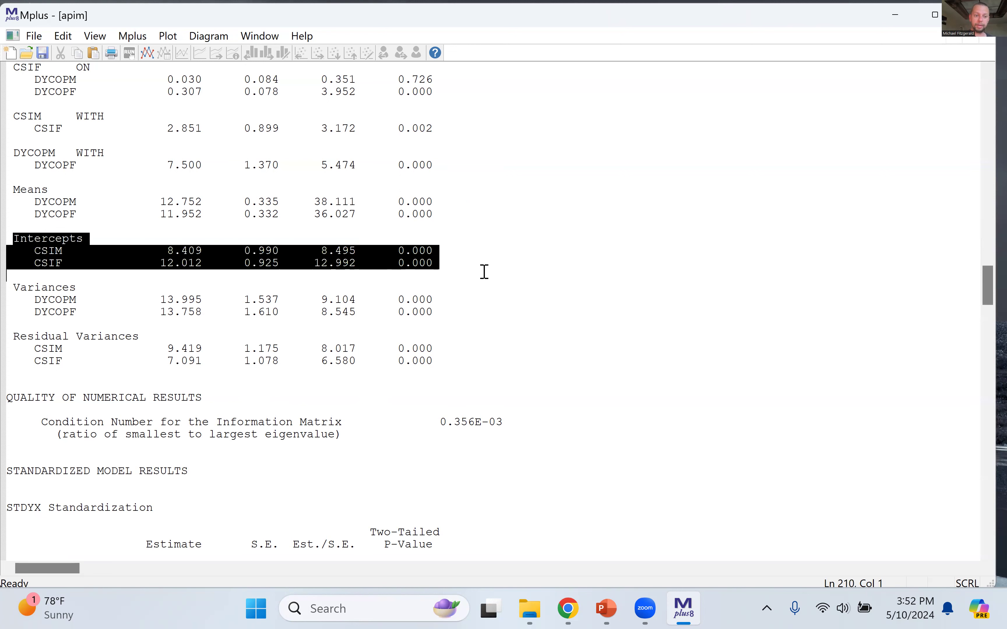
# Step: Review the unstandardized variances and the residual variances, focusing on the CSIM residual variance estimate
pyautogui.click(40, 289)
pyautogui.keyDown('shift'); pyautogui.click(412, 306); pyautogui.keyUp('shift')
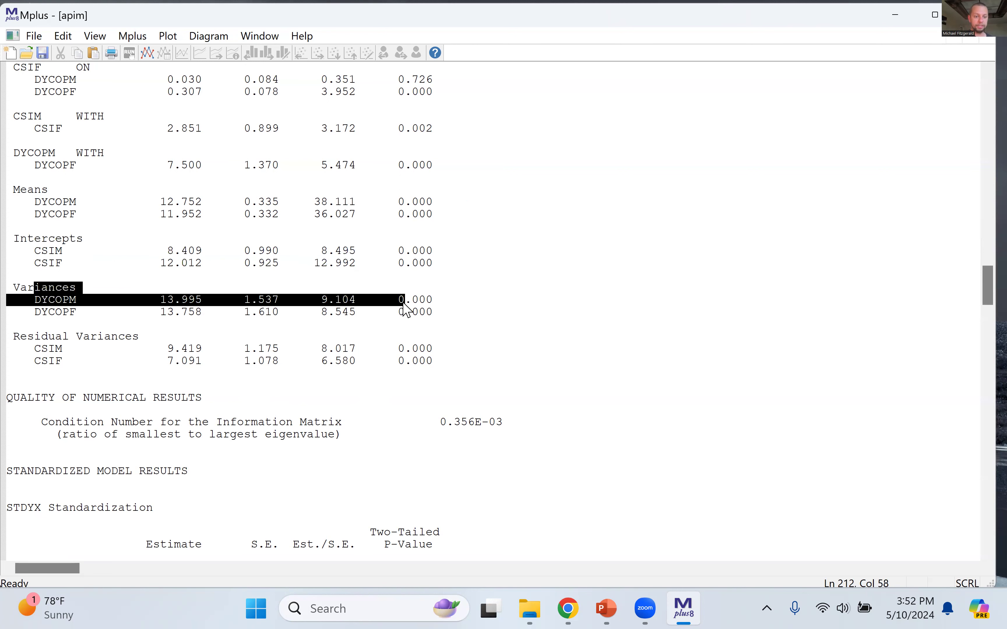
pyautogui.click(209, 317)
pyautogui.click(25, 336)
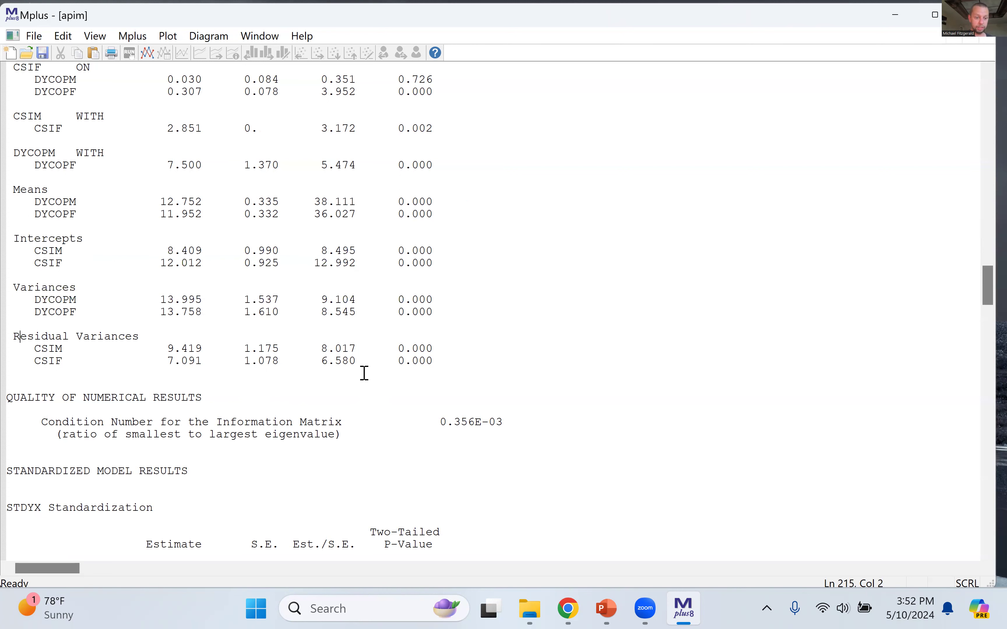
pyautogui.keyDown('shift'); pyautogui.click(361, 371); pyautogui.keyUp('shift')
pyautogui.keyDown('shift'); pyautogui.click(433, 360); pyautogui.keyUp('shift')
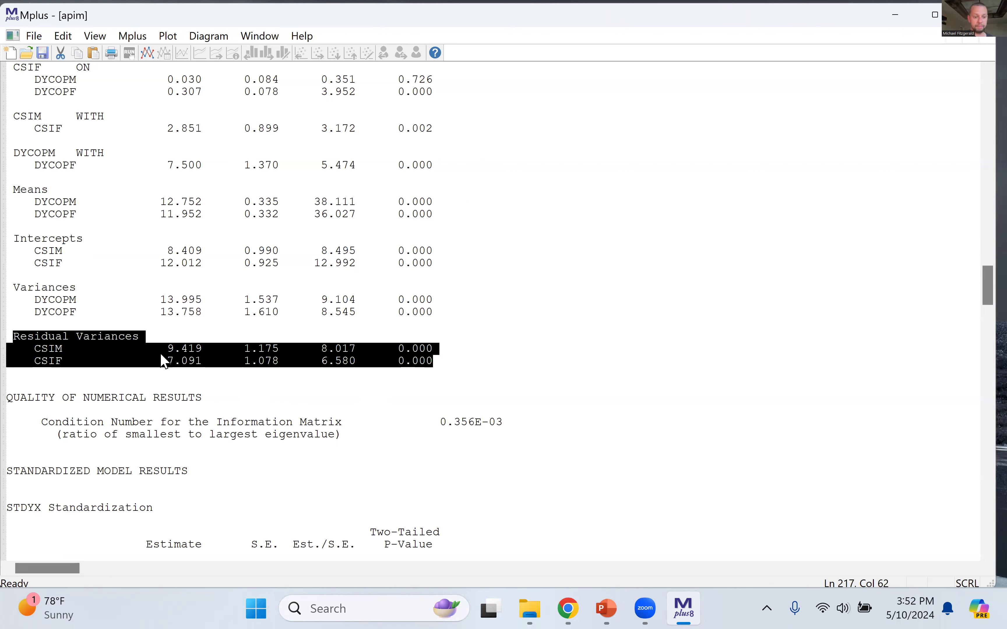
pyautogui.click(170, 354)
pyautogui.moveTo(166, 349); pyautogui.dragTo(210, 352)
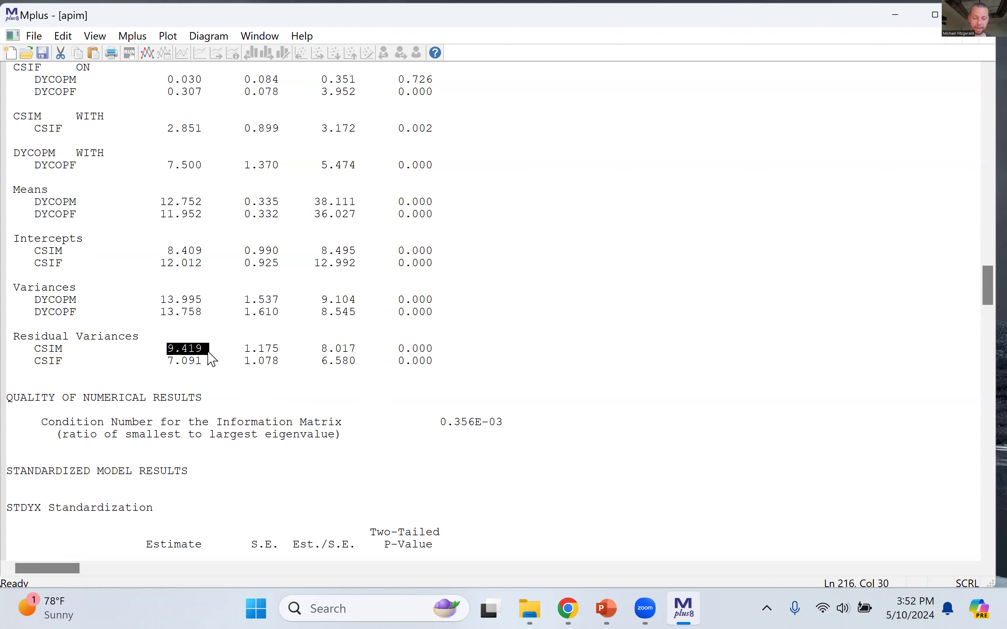
pyautogui.click(376, 362)
# Step: Examine the CSIM on DYCOPM actor path in the STDYX standardized results
pyautogui.scroll(-10, 376, 365)
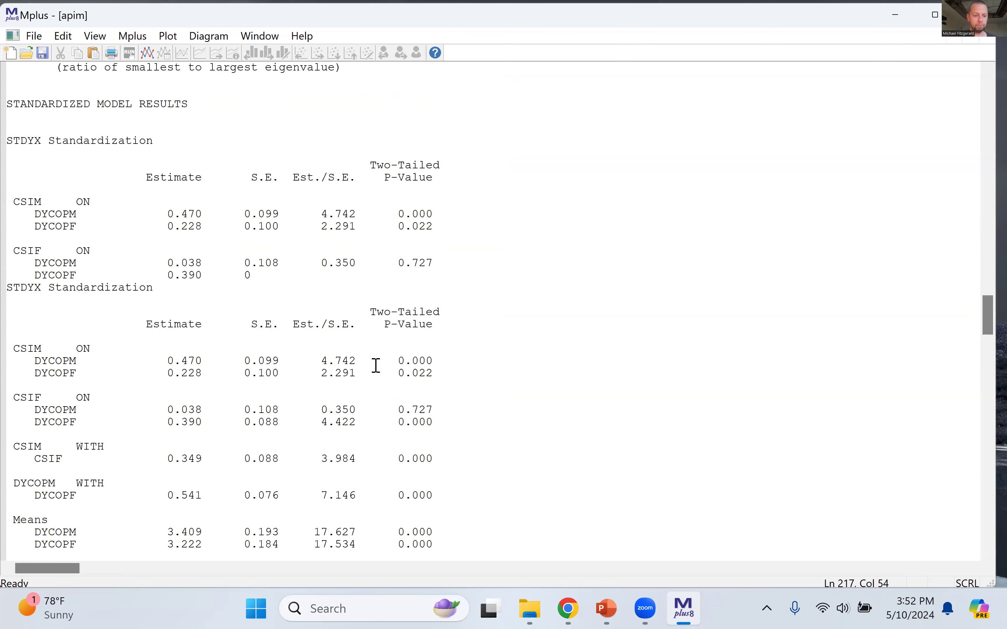
pyautogui.scroll(-2, 376, 365)
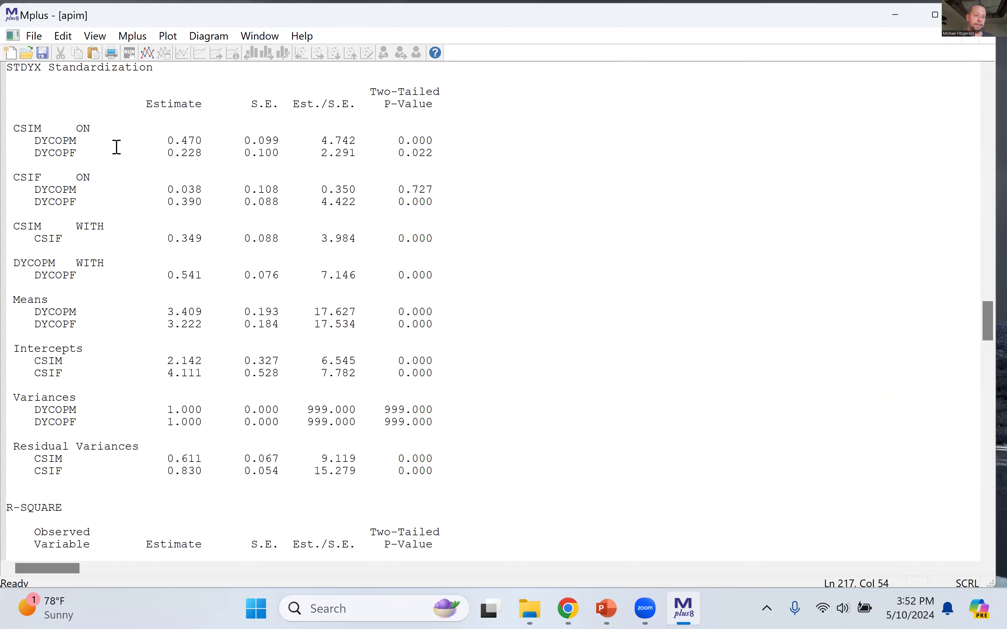
pyautogui.click(35, 141)
pyautogui.moveTo(74, 139); pyautogui.dragTo(457, 146)
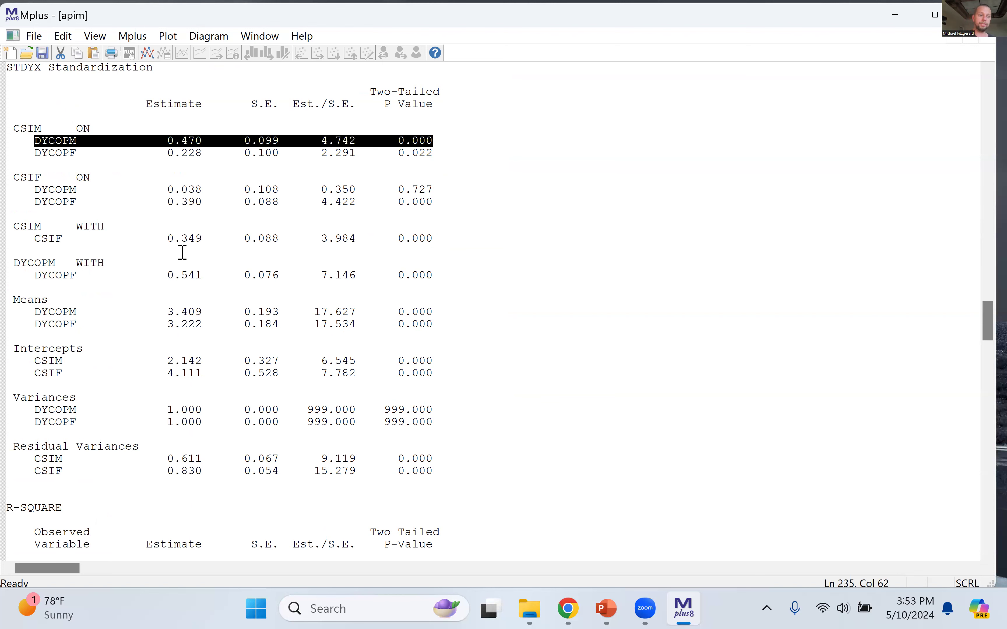
pyautogui.click(81, 163)
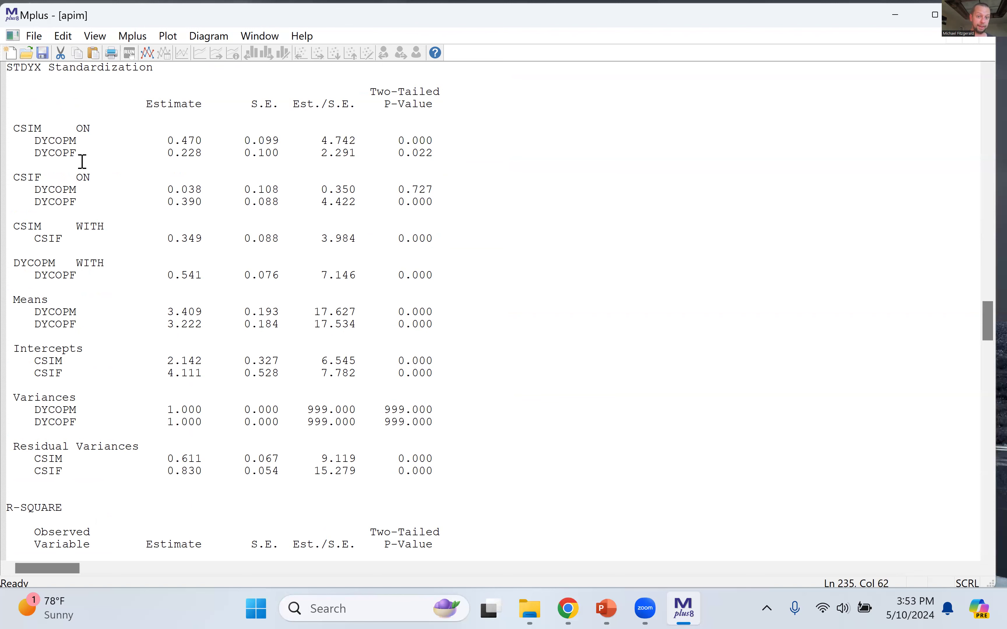
# Step: Examine the standardized CSIM on DYCOPF partner path, including its estimate and p-value
pyautogui.moveTo(35, 153); pyautogui.dragTo(434, 153)
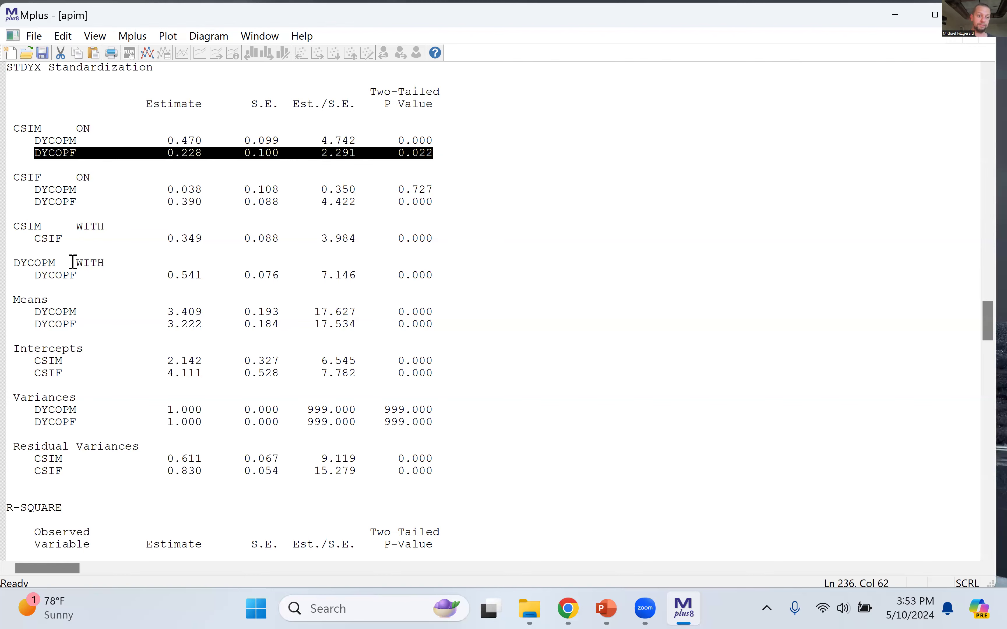
pyautogui.click(173, 167)
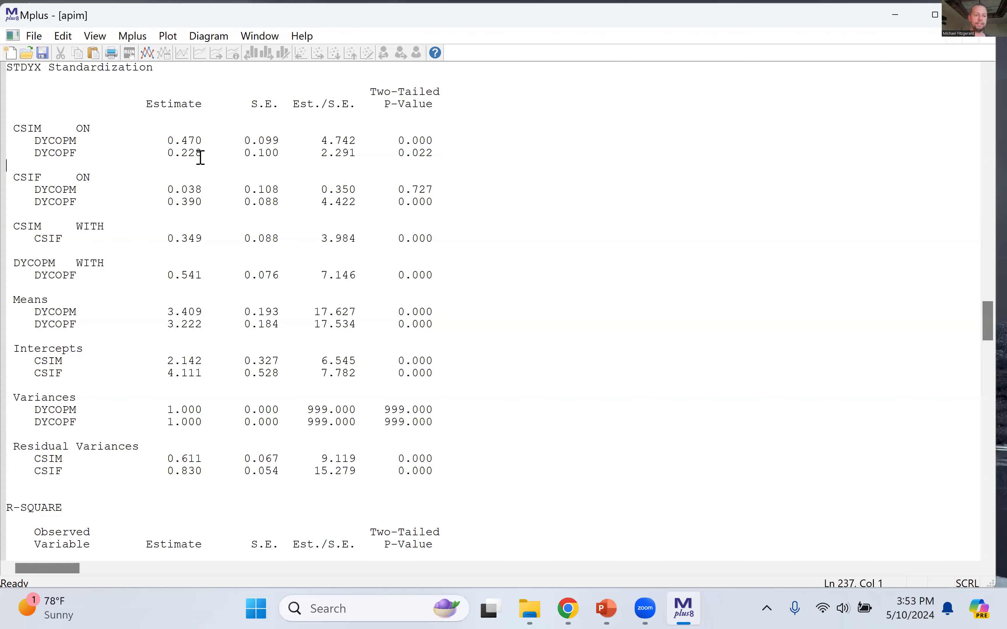
pyautogui.doubleClick(21, 131)
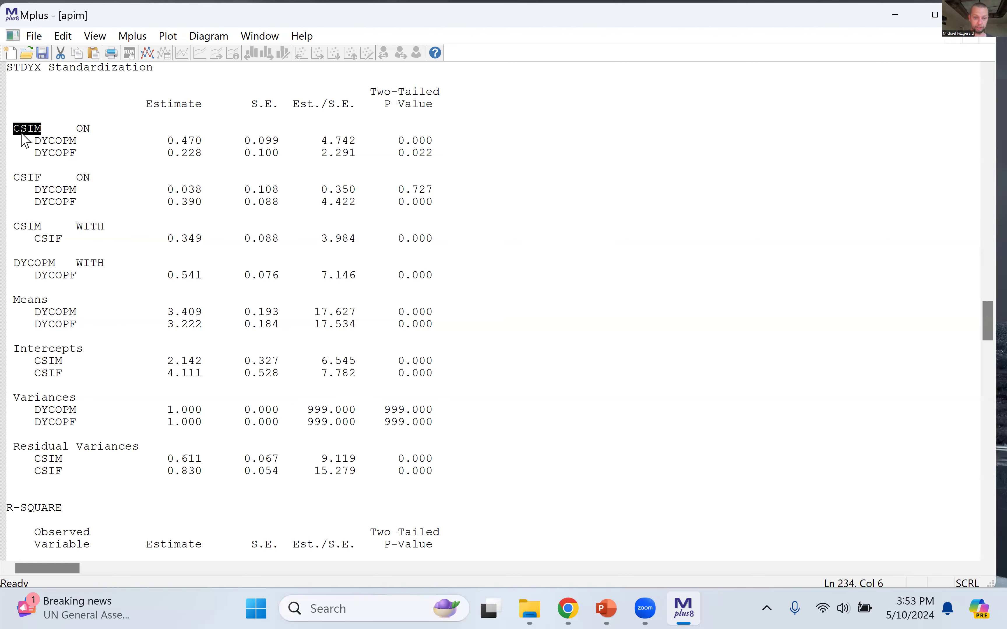
pyautogui.click(391, 154)
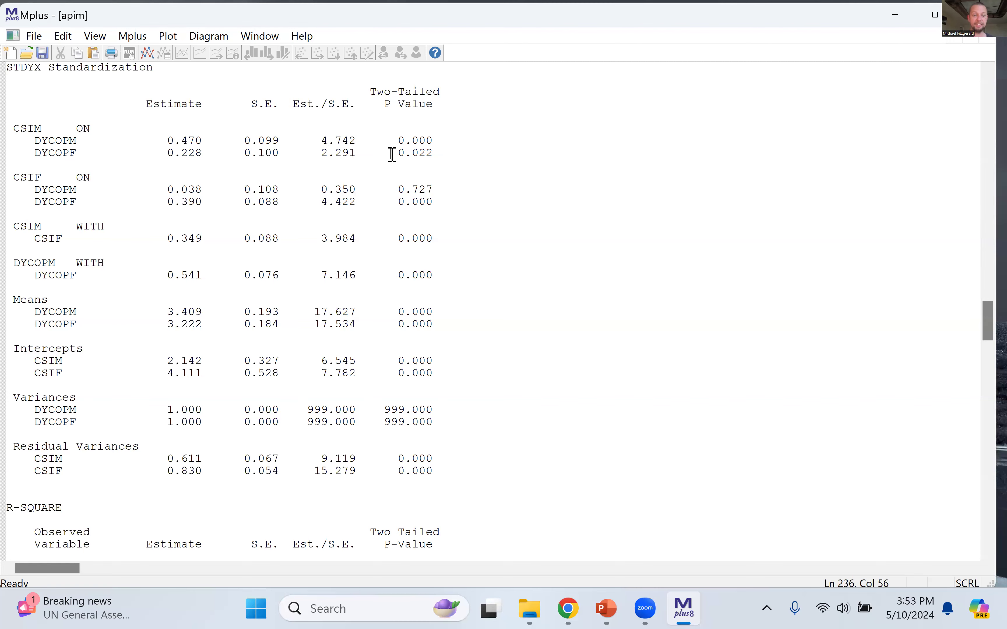
pyautogui.moveTo(392, 154); pyautogui.dragTo(449, 155)
pyautogui.click(266, 201)
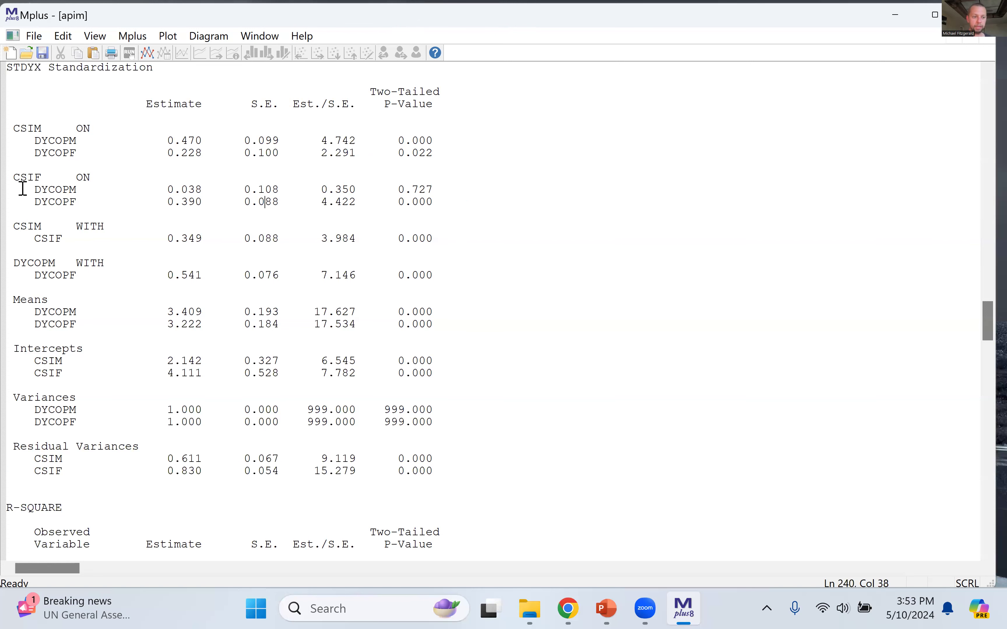
# Step: Examine the standardized CSIF on DYCOPM partner path and CSIF on DYCOPF actor path
pyautogui.moveTo(14, 177); pyautogui.dragTo(467, 207)
pyautogui.click(467, 207)
pyautogui.moveTo(34, 189); pyautogui.dragTo(438, 188)
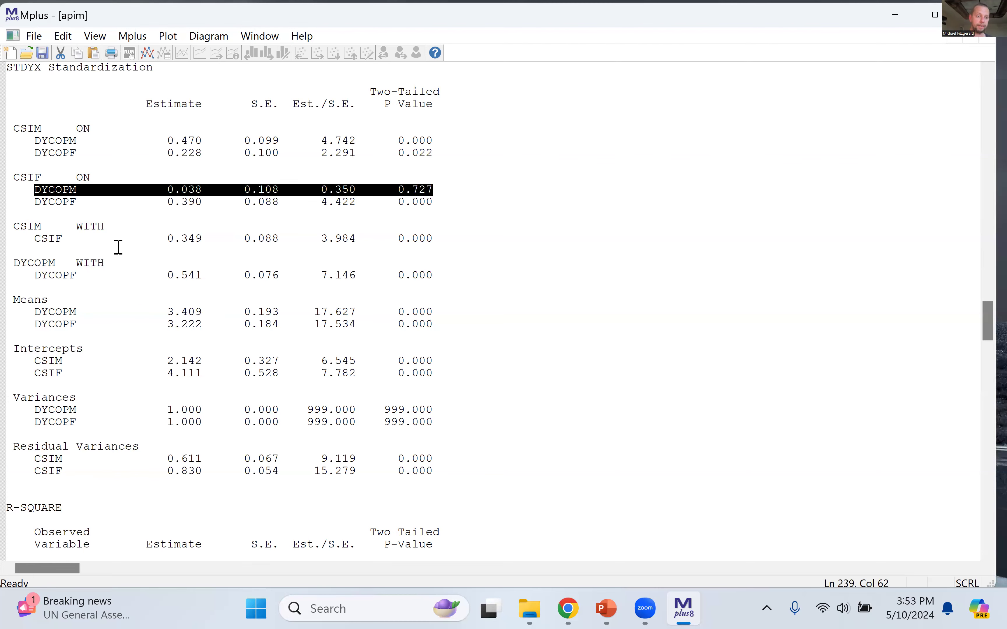
pyautogui.click(33, 202)
pyautogui.moveTo(33, 202); pyautogui.dragTo(452, 216)
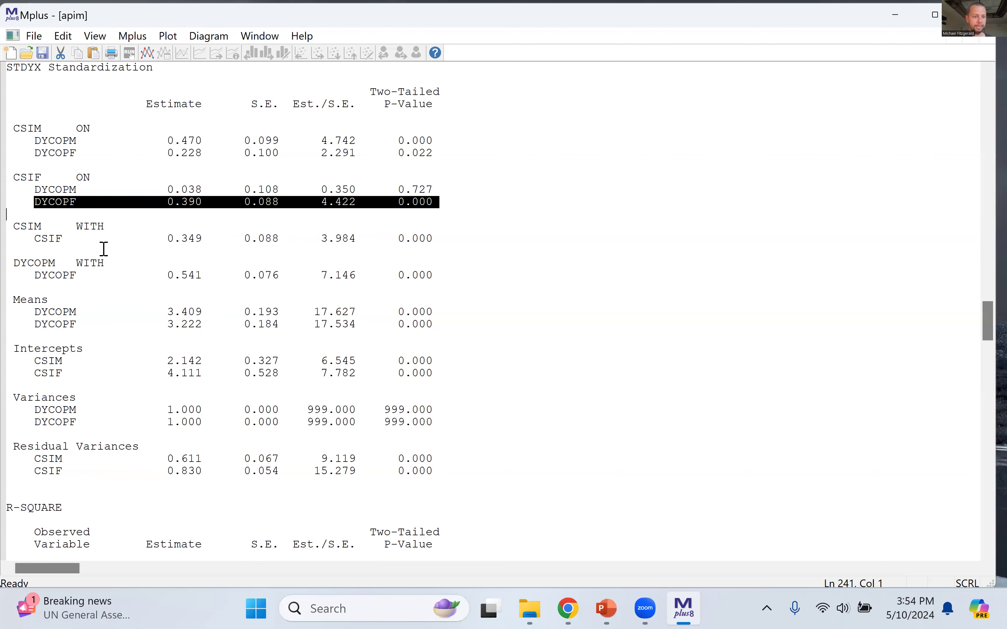
# Step: Examine the standardized CSIM with CSIF and DYCOPM with DYCOPF correlations
pyautogui.moveTo(168, 238); pyautogui.dragTo(209, 238)
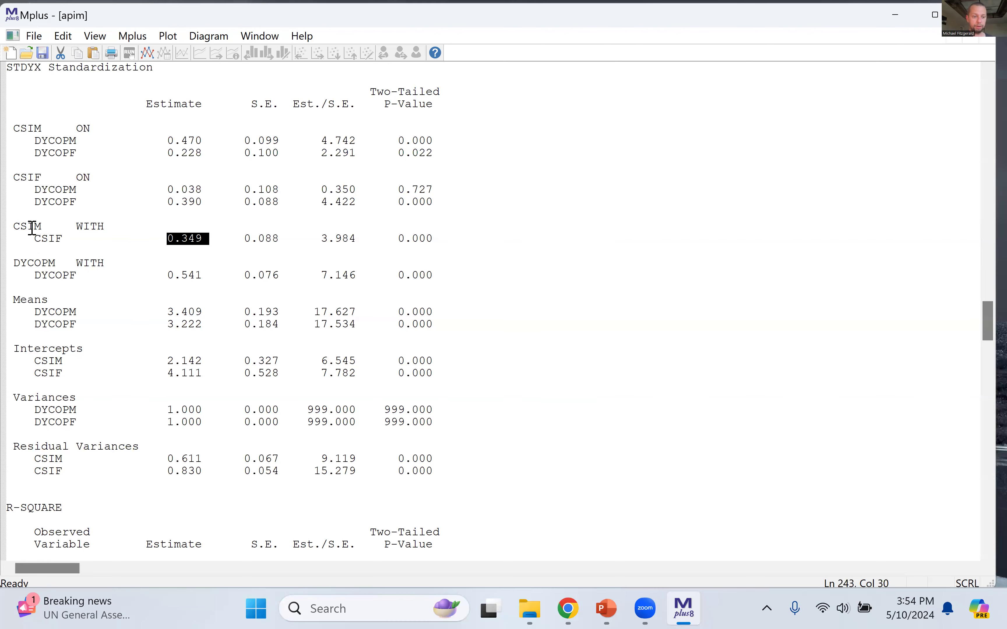
pyautogui.click(202, 238)
pyautogui.click(15, 263)
pyautogui.moveTo(56, 273); pyautogui.dragTo(440, 274)
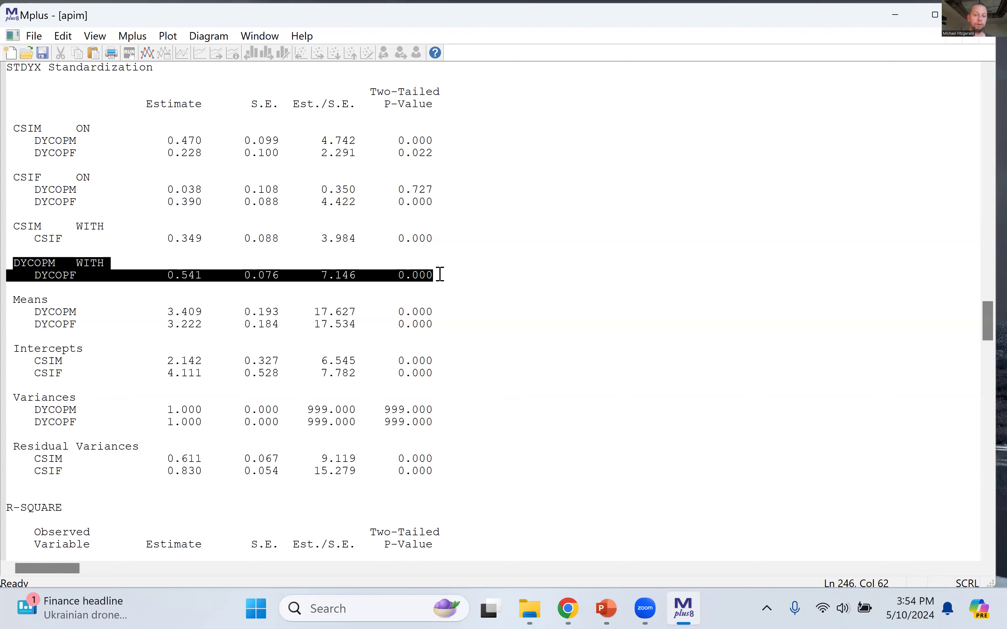
pyautogui.click(191, 288)
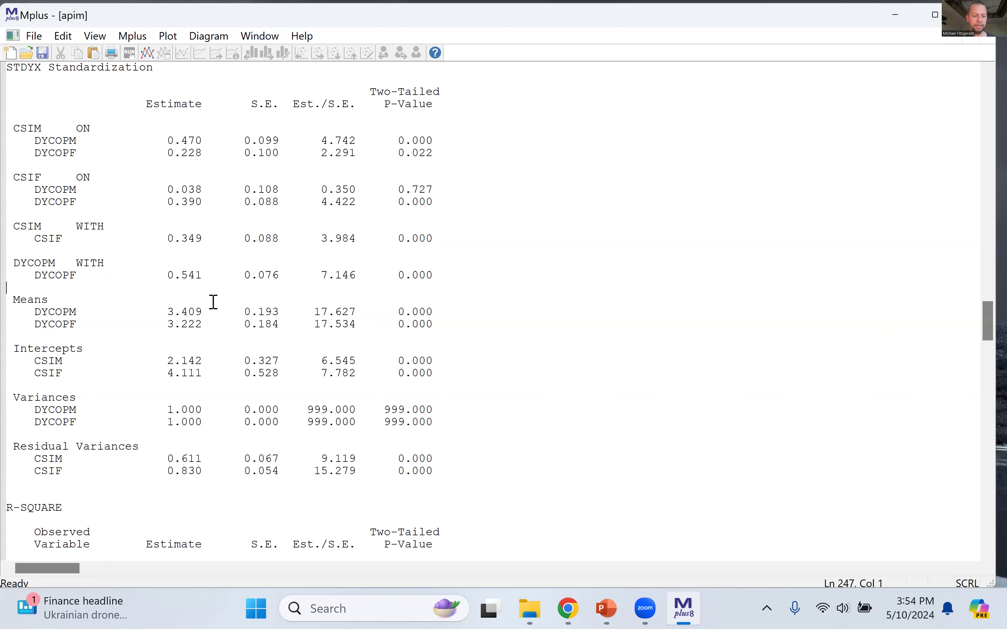
# Step: Examine the R-SQUARE table and the variance explained in CSIM
pyautogui.scroll(-8, 213, 303)
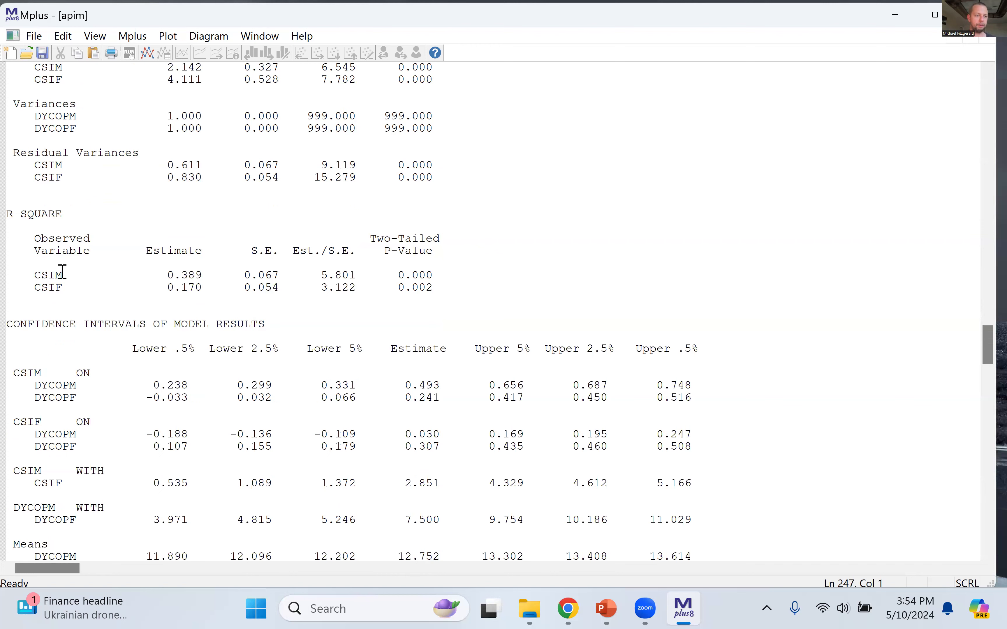
pyautogui.moveTo(9, 215); pyautogui.dragTo(433, 299)
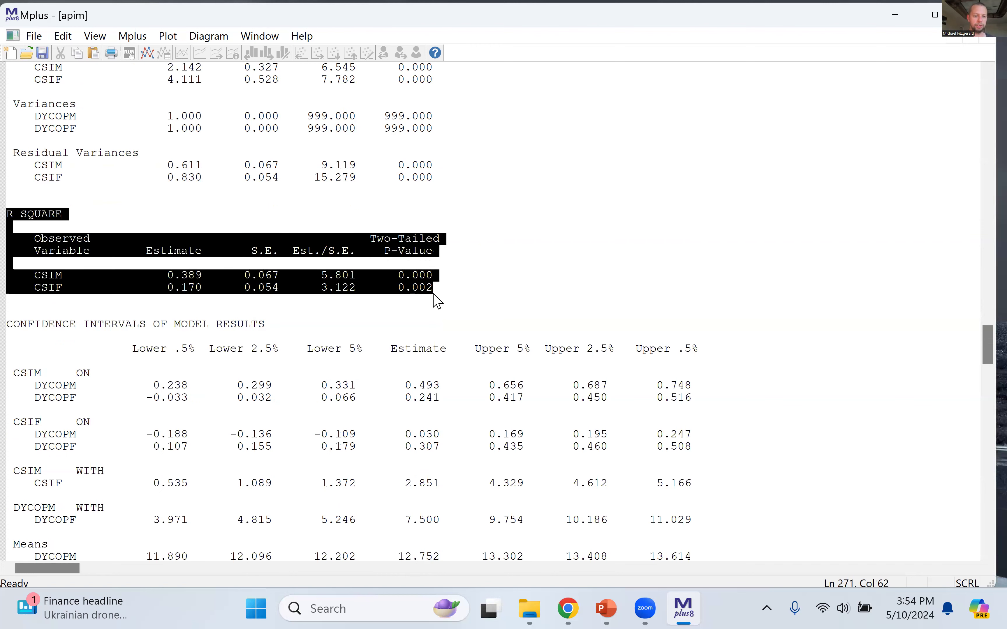
pyautogui.click(503, 384)
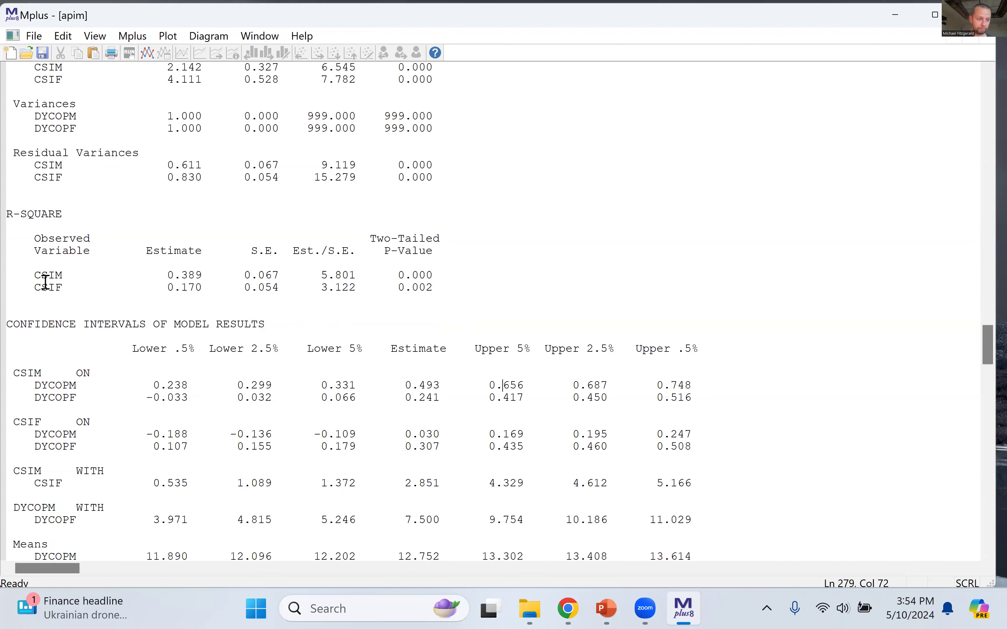
pyautogui.moveTo(37, 278); pyautogui.dragTo(460, 271)
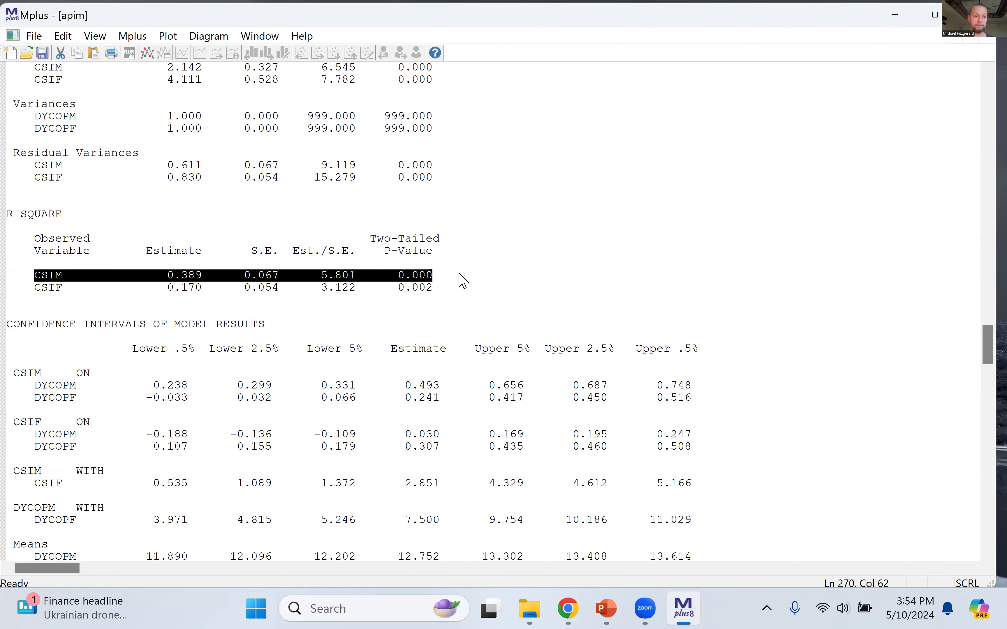
pyautogui.click(194, 275)
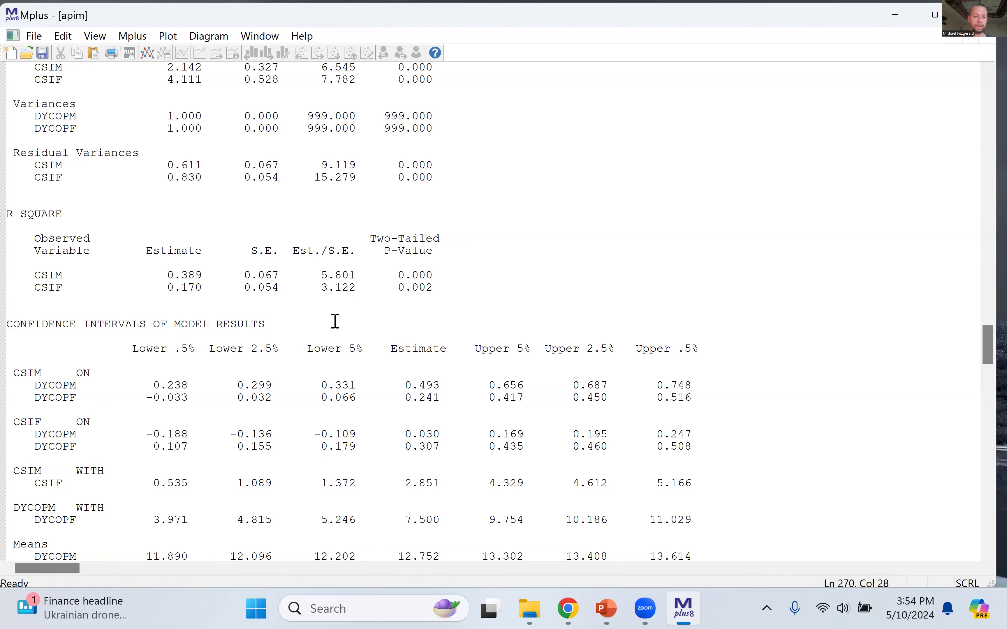
# Step: Examine the R-square estimate and p-value for CSIF
pyautogui.click(40, 289)
pyautogui.moveTo(35, 288); pyautogui.dragTo(426, 289)
pyautogui.click(193, 292)
pyautogui.click(412, 362)
# Step: Examine the Lower .5%, Lower 2.5% and Lower 5% columns in the confidence intervals of the unstandardized model results
pyautogui.scroll(-4, 416, 362)
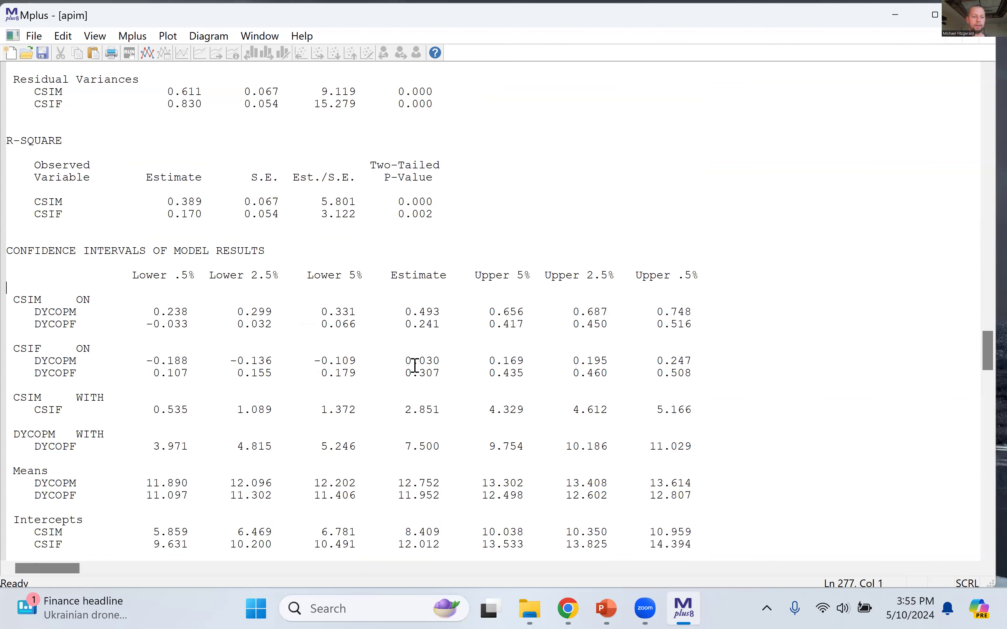
pyautogui.moveTo(8, 177); pyautogui.dragTo(402, 215)
pyautogui.click(402, 214)
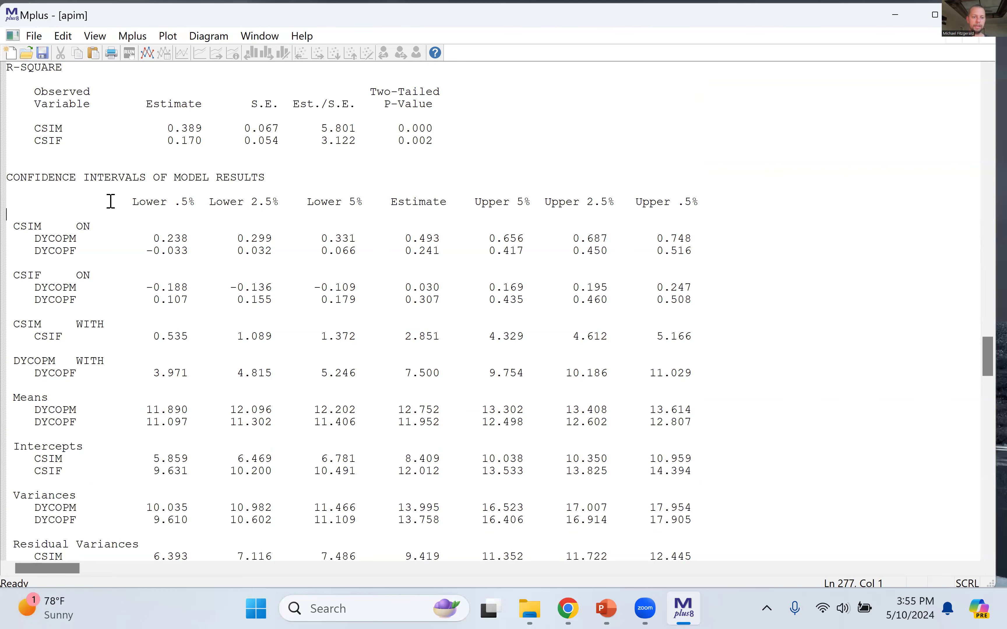
pyautogui.moveTo(126, 200); pyautogui.dragTo(197, 202)
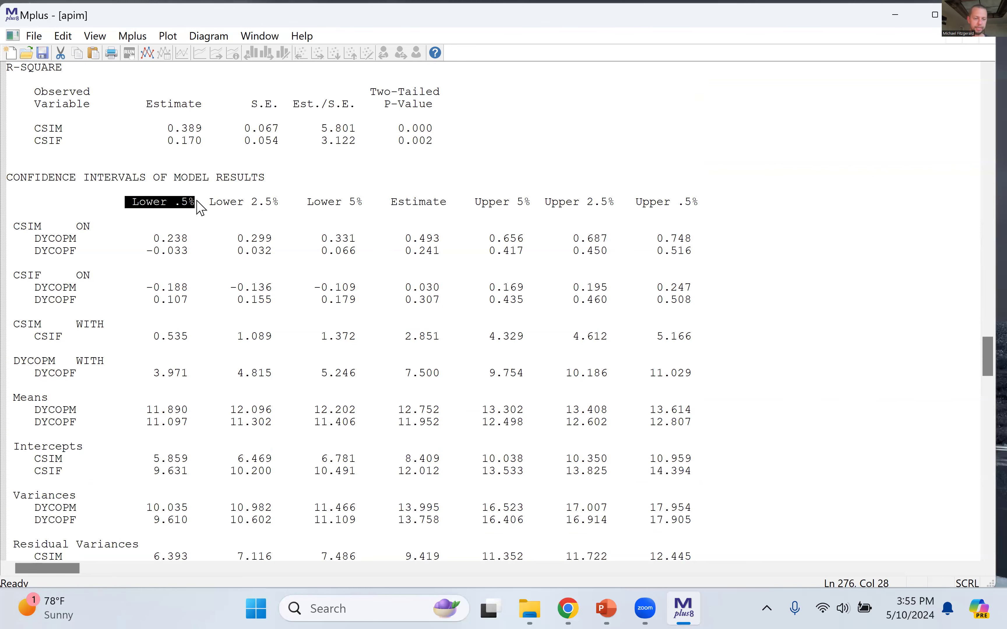
pyautogui.moveTo(216, 203); pyautogui.dragTo(365, 210)
pyautogui.click(319, 203)
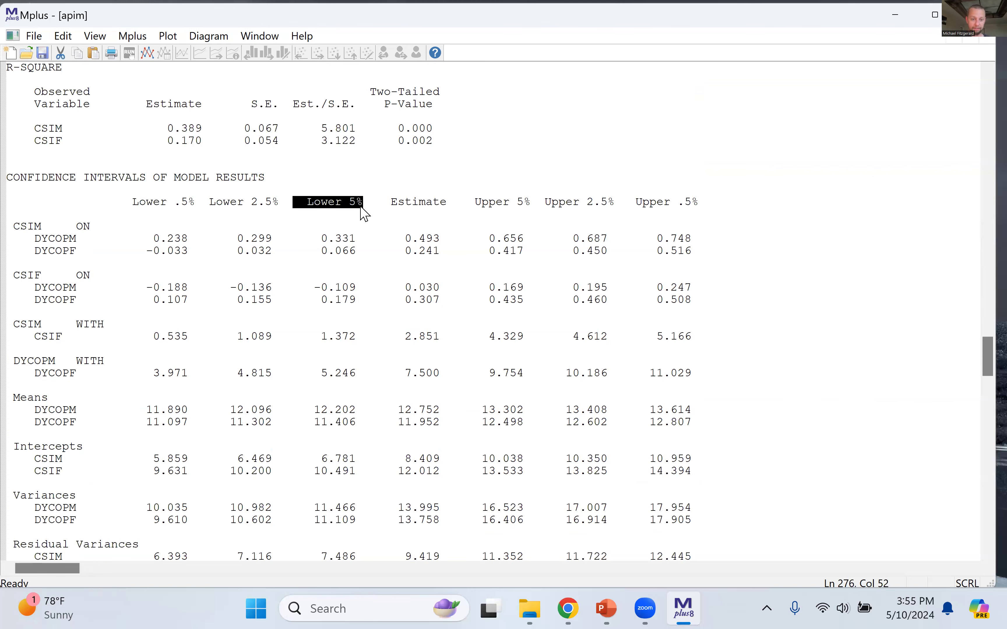
pyautogui.click(452, 313)
# Step: Examine the standardized CSIM with CSIF confidence interval from Lower 2.5% to Upper 2.5% in the STDYX results
pyautogui.scroll(-10, 451, 308)
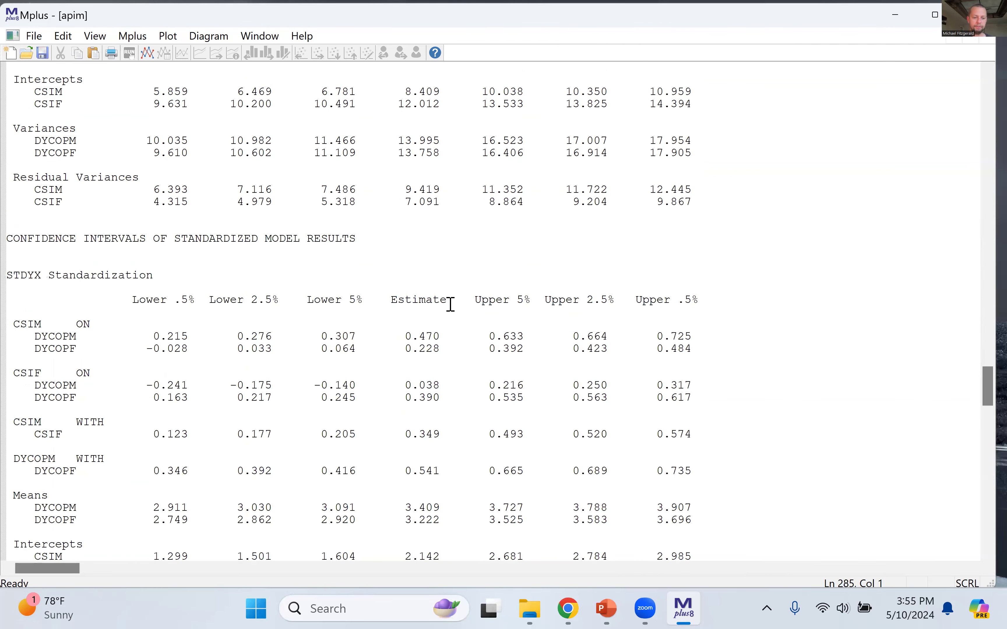
pyautogui.scroll(-4, 364, 333)
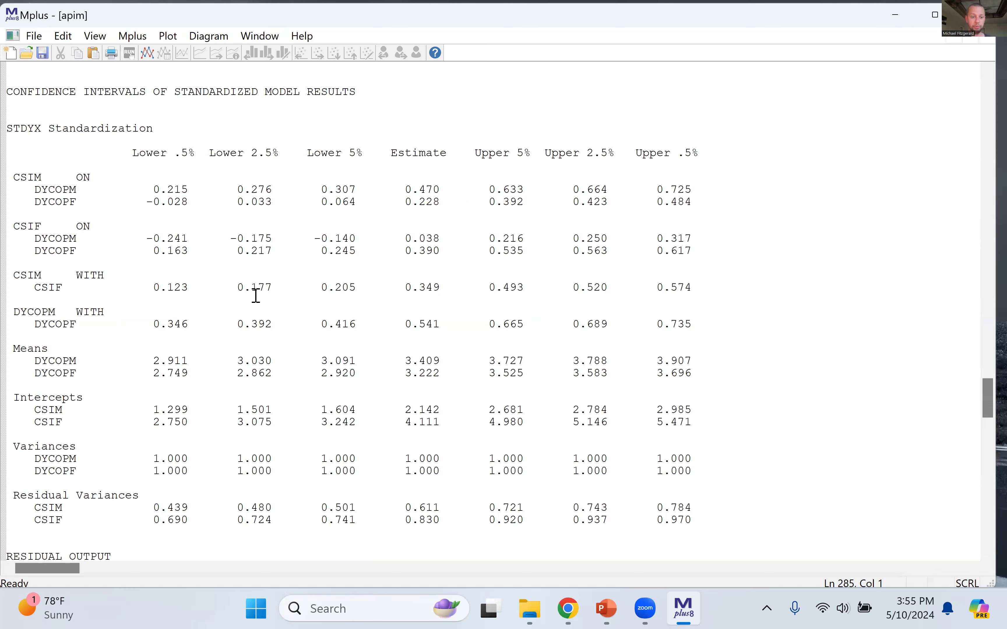
pyautogui.moveTo(238, 285); pyautogui.dragTo(616, 291)
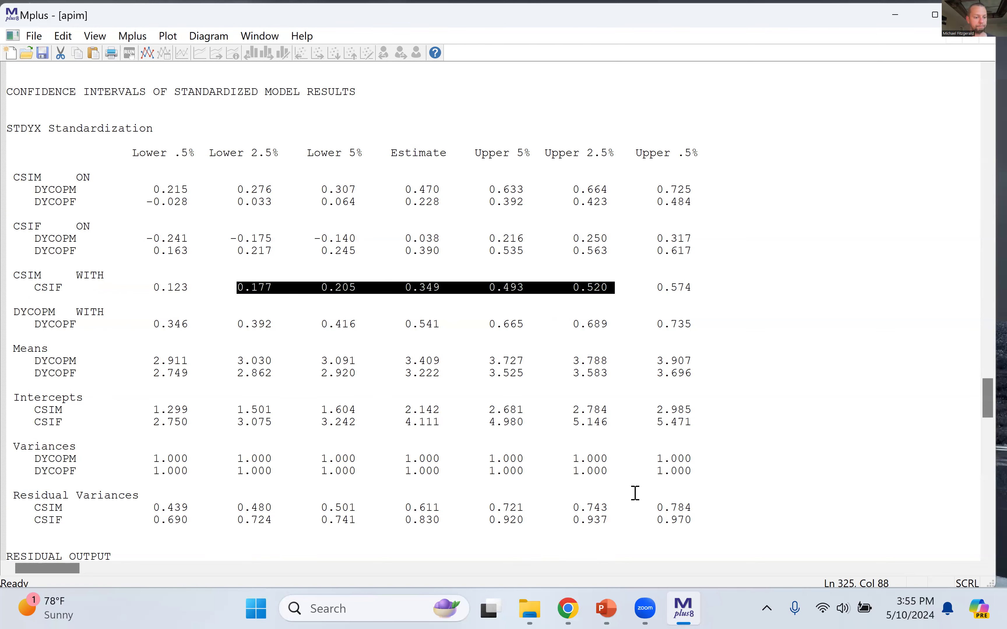
pyautogui.click(531, 416)
# Step: Examine the standardized residuals (z-scores) for covariances in the residual output, including the CSIF with CSIM cell
pyautogui.scroll(-15, 531, 416)
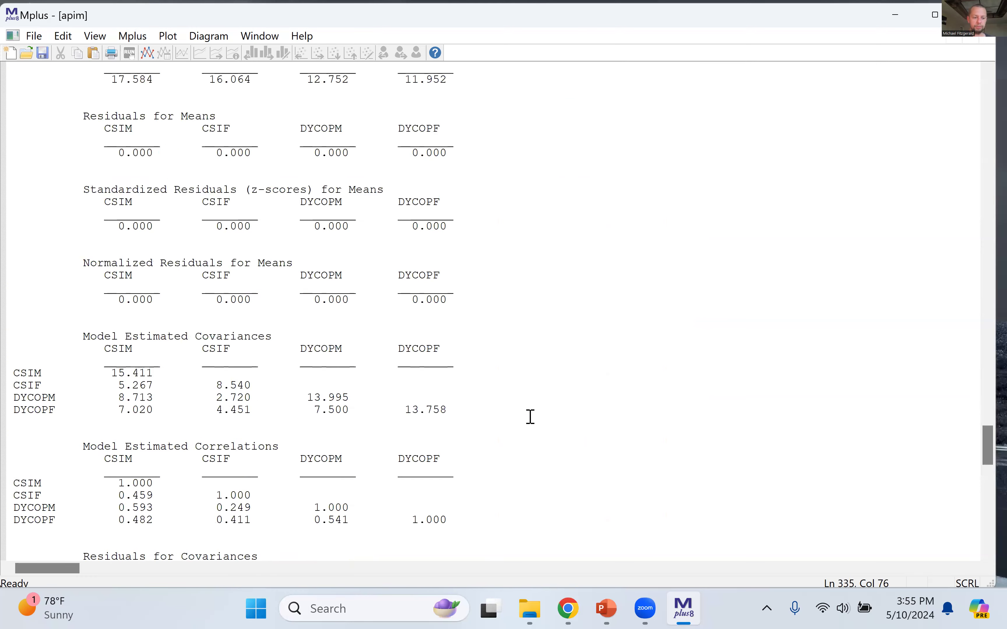
pyautogui.scroll(-14, 530, 416)
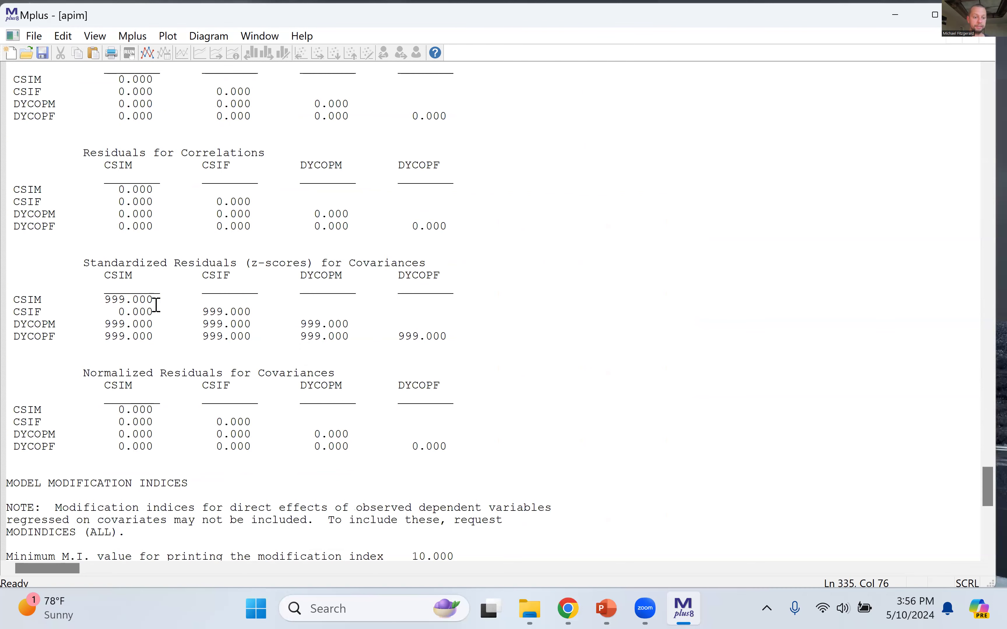
pyautogui.moveTo(13, 266)
pyautogui.mouseDown()
pyautogui.moveTo(449, 344)
pyautogui.moveTo(451, 354)
pyautogui.moveTo(452, 335)
pyautogui.moveTo(186, 331)
pyautogui.moveTo(55, 288)
pyautogui.moveTo(9, 284)
pyautogui.moveTo(7, 275)
pyautogui.mouseUp()
pyautogui.scroll(-1, 7, 276)
pyautogui.click(244, 349)
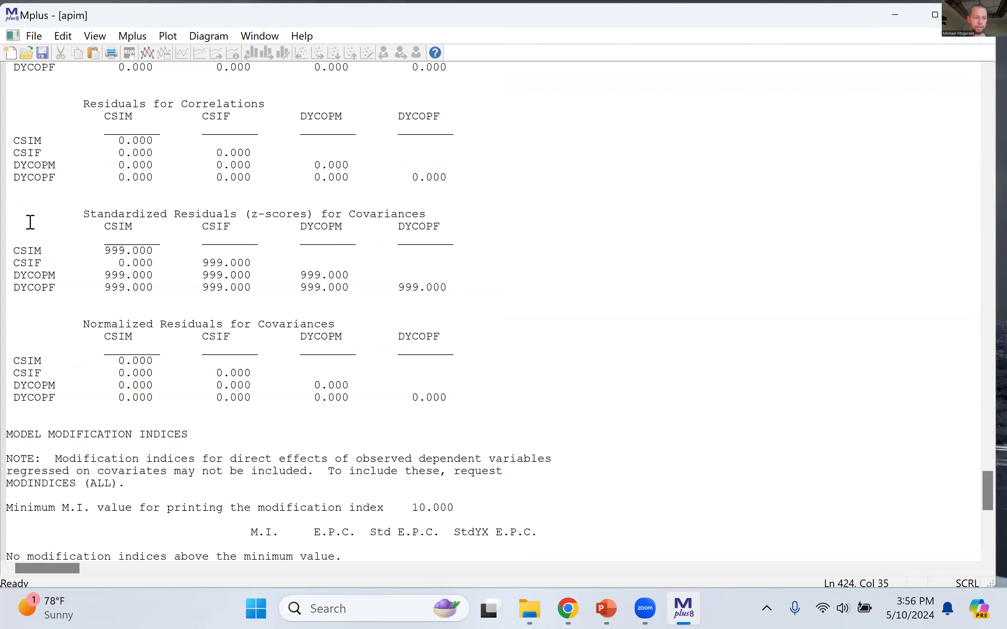
pyautogui.moveTo(77, 215); pyautogui.dragTo(458, 297)
pyautogui.click(408, 294)
pyautogui.moveTo(110, 263); pyautogui.dragTo(170, 265)
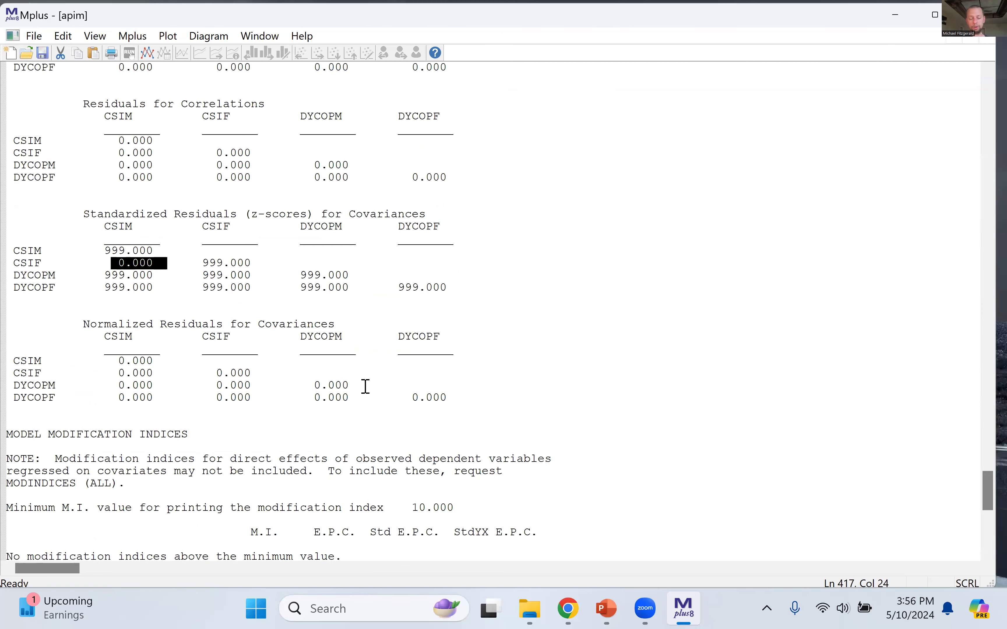
pyautogui.click(378, 385)
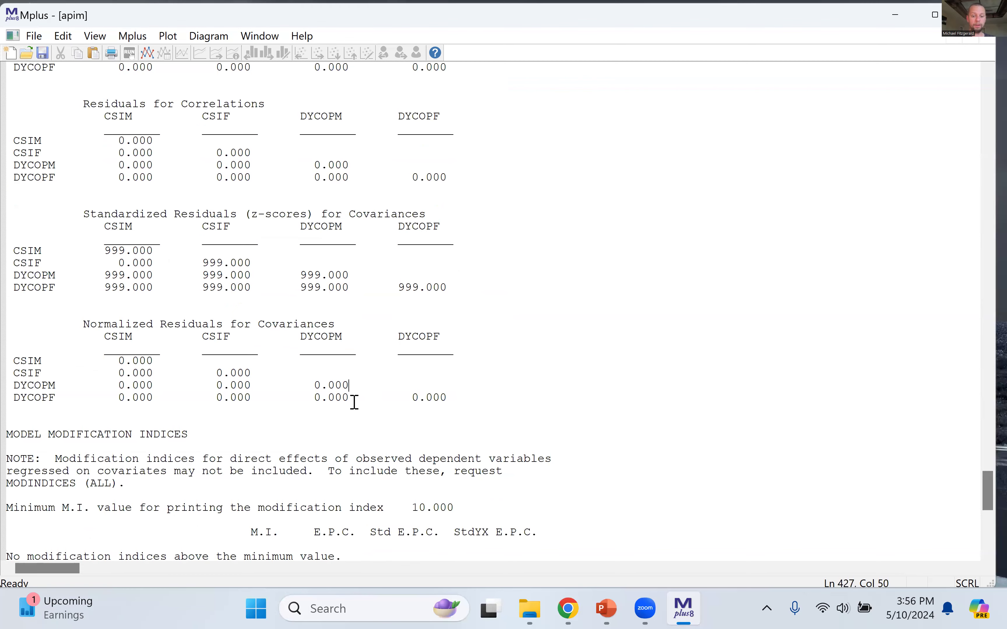
# Step: Examine the model modification indices section and its minimum M.I. printing value
pyautogui.scroll(-8, 483, 398)
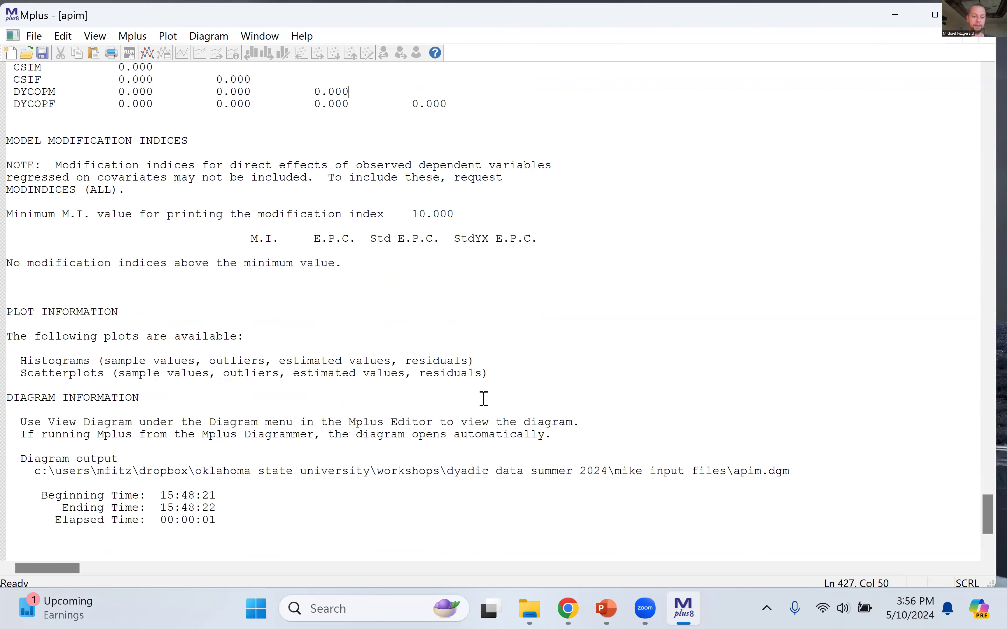
pyautogui.moveTo(10, 142); pyautogui.dragTo(320, 287)
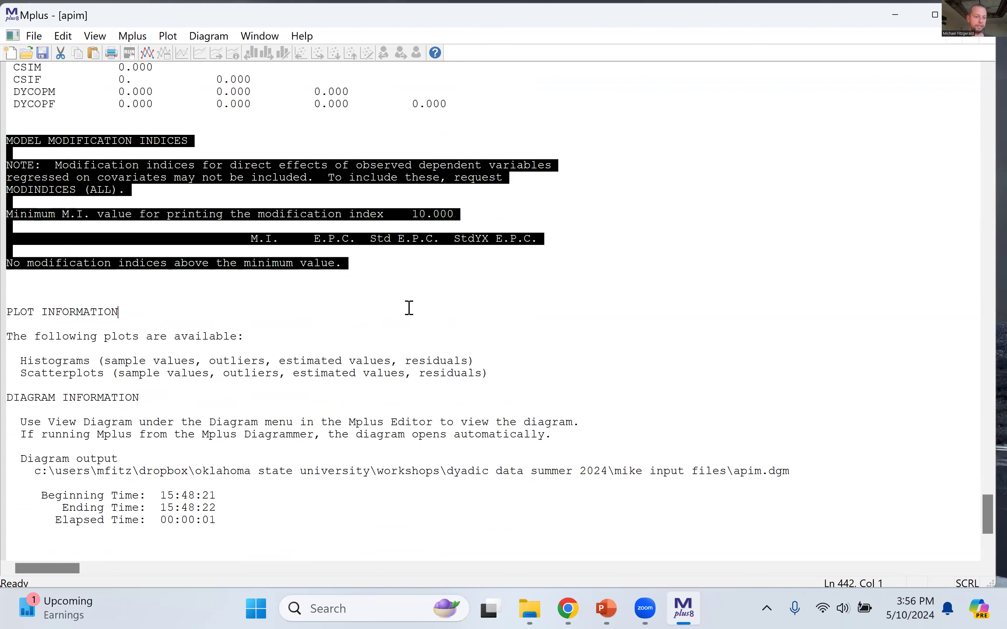
pyautogui.click(407, 308)
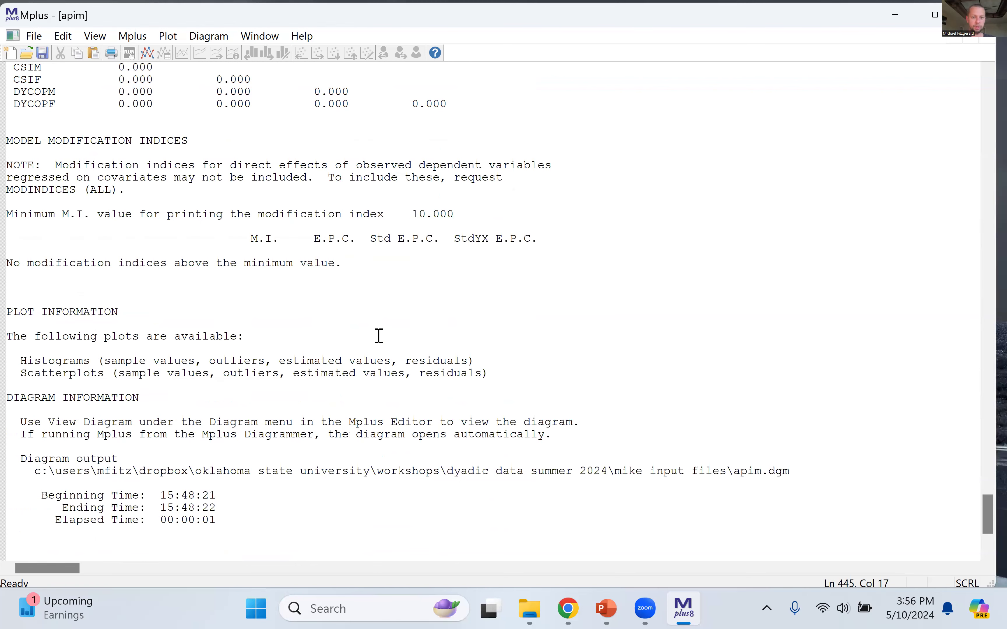
# Step: Return to the input instructions of the Baseline APIM at the beginning of the output
pyautogui.scroll(11, 379, 336)
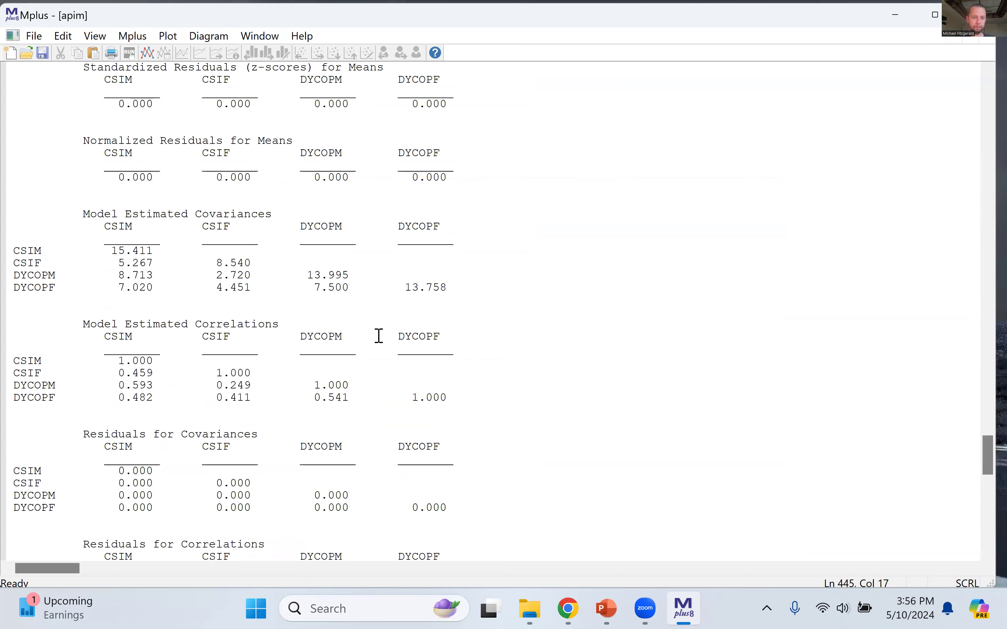
pyautogui.scroll(18, 379, 336)
pyautogui.scroll(20, 379, 336)
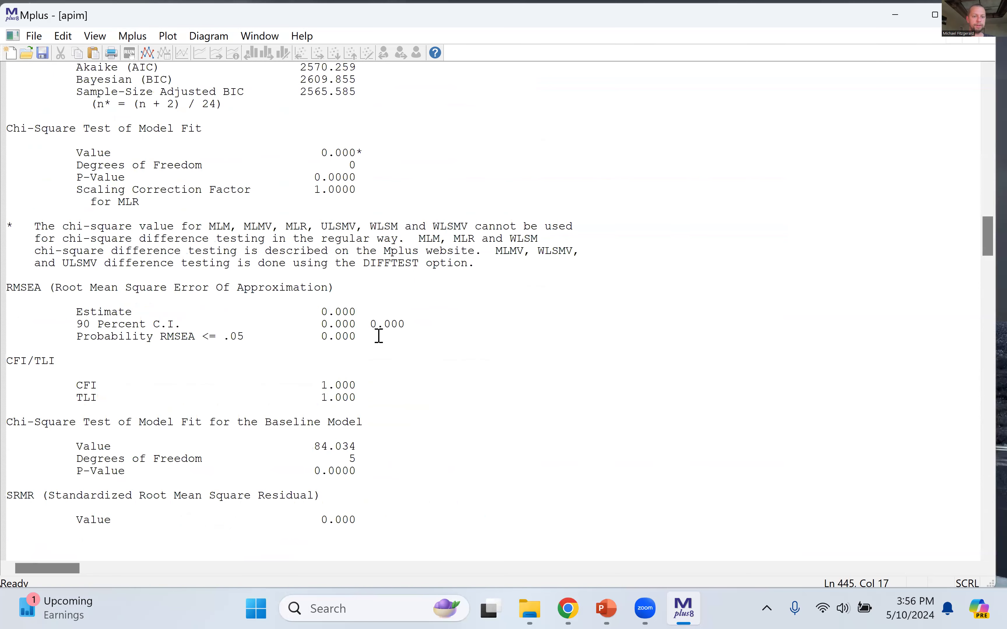
pyautogui.scroll(10, 379, 336)
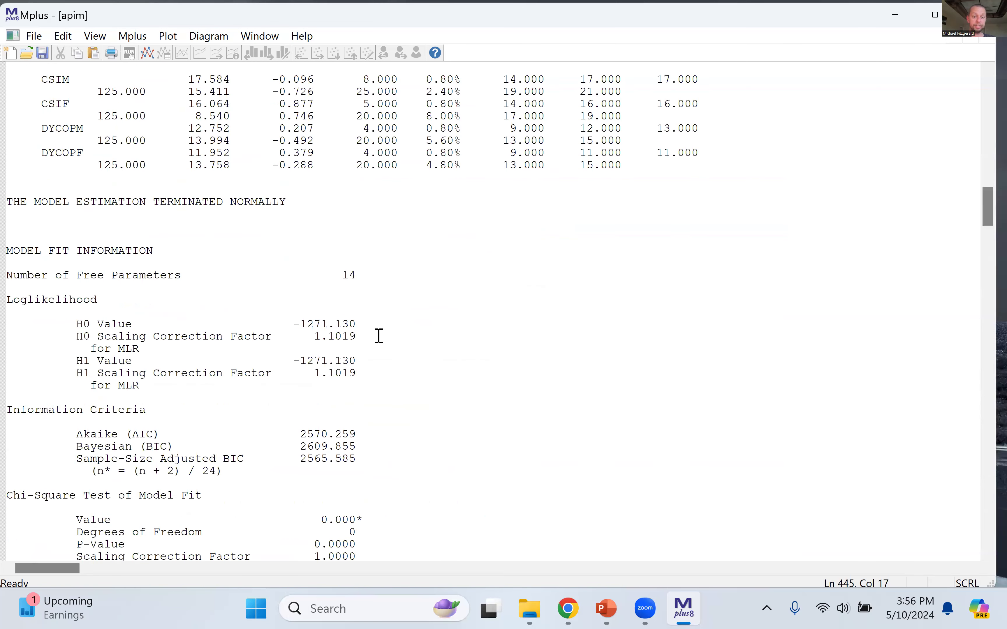
pyautogui.scroll(20, 379, 336)
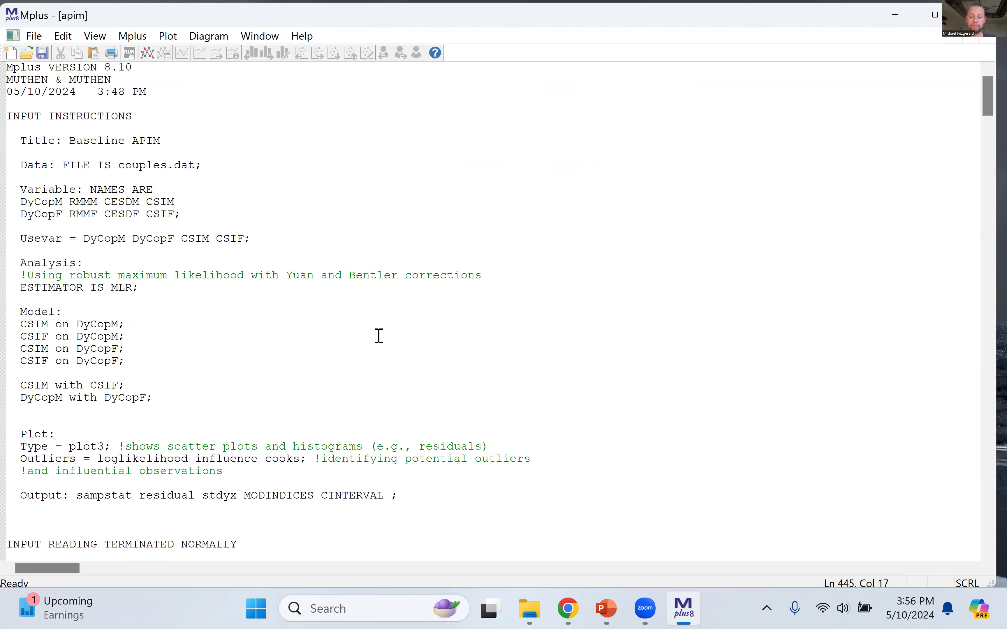